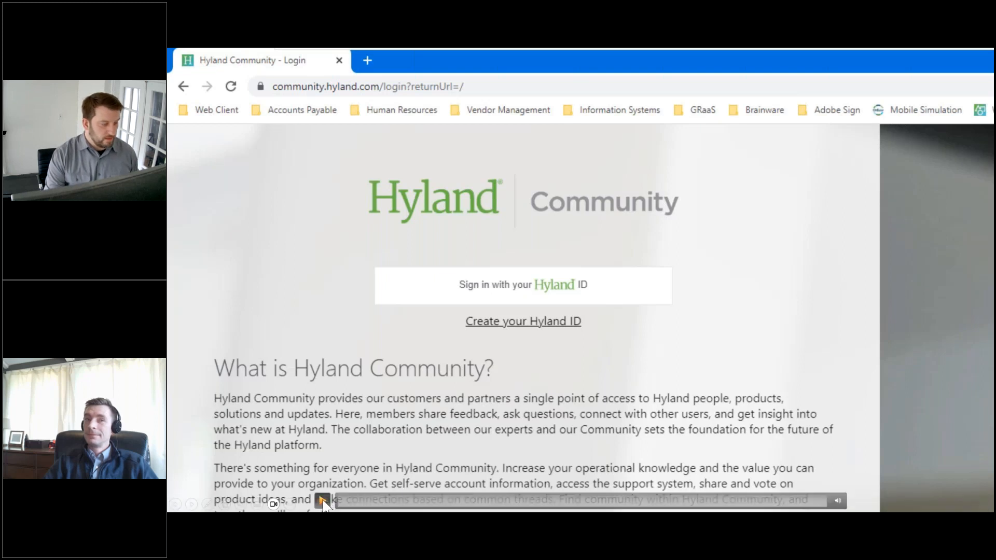
left_click(323, 501)
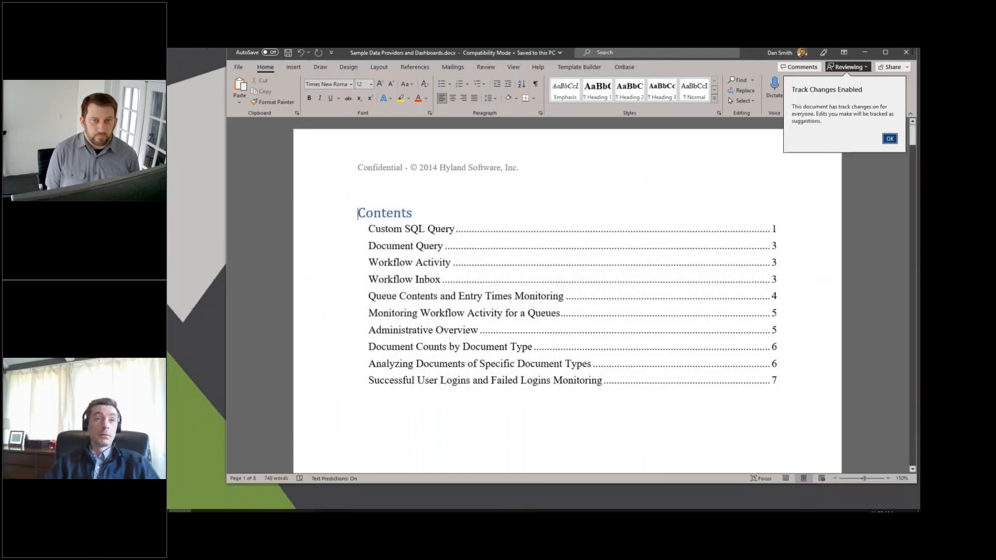
Step: Dismiss the track changes notice and scroll through the Sample Data Providers and Dashboards document to review its dashboards
left_click(890, 139)
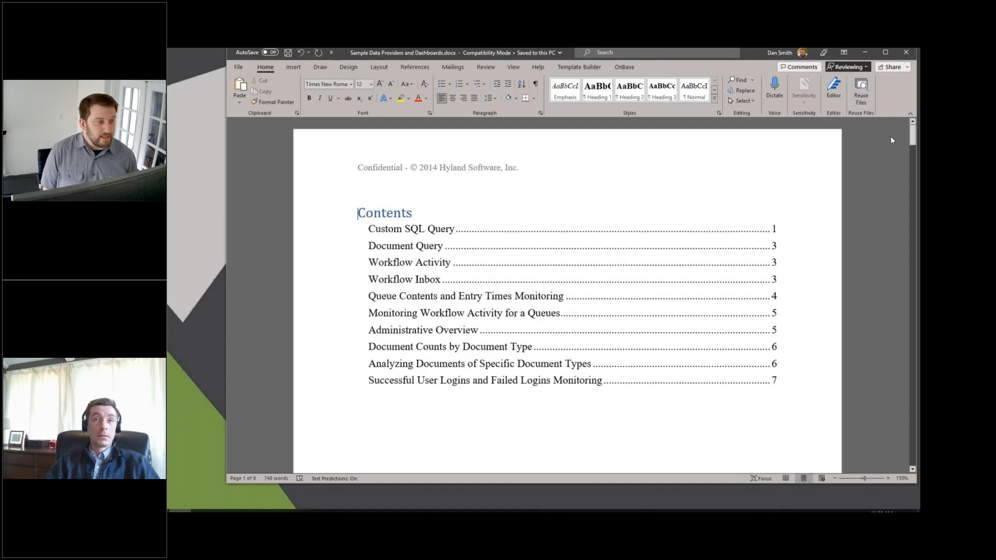
left_click_drag(912, 128, 910, 252)
left_click_drag(909, 208, 904, 349)
scroll(903, 346, "down", 3)
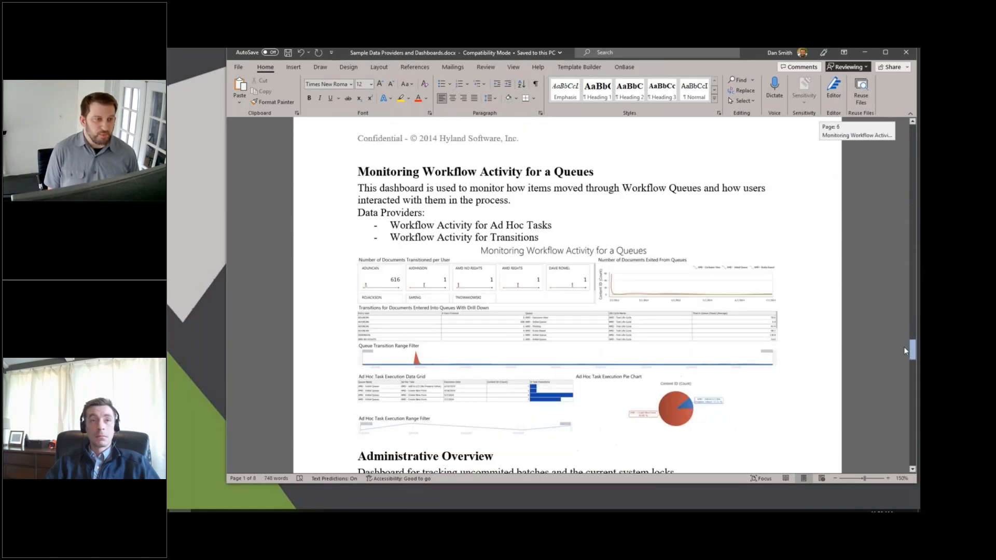
scroll(904, 347, "down", 9)
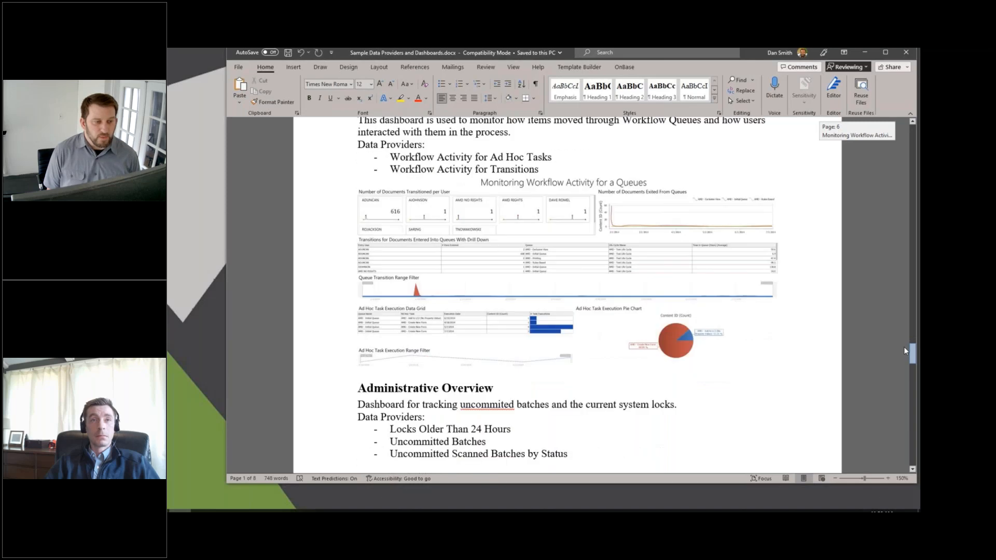
left_click_drag(904, 357, 901, 447)
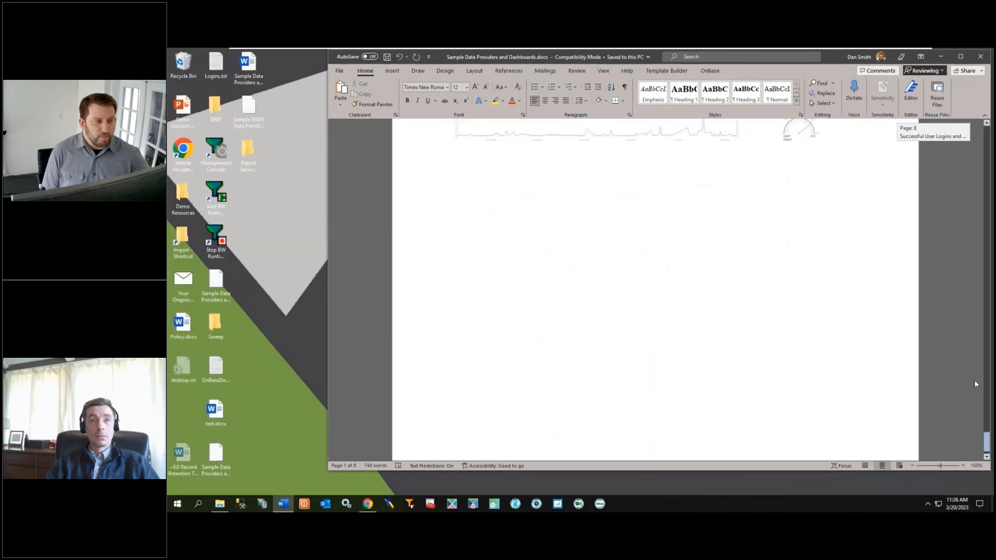
Step: Close the document and log in to OnBase as MANAGER by entering the account password
left_click(908, 52)
left_click(600, 504)
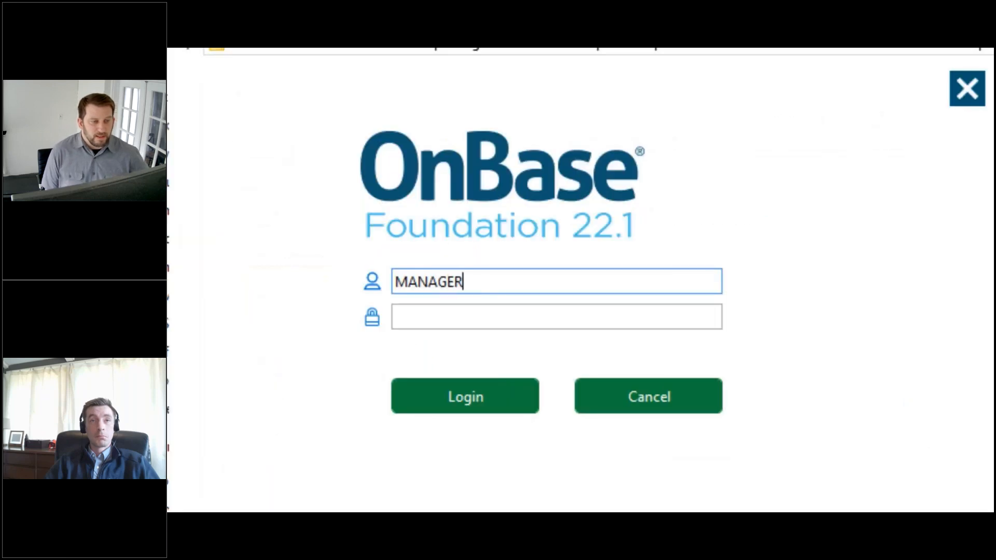
key("Tab")
type("*****")
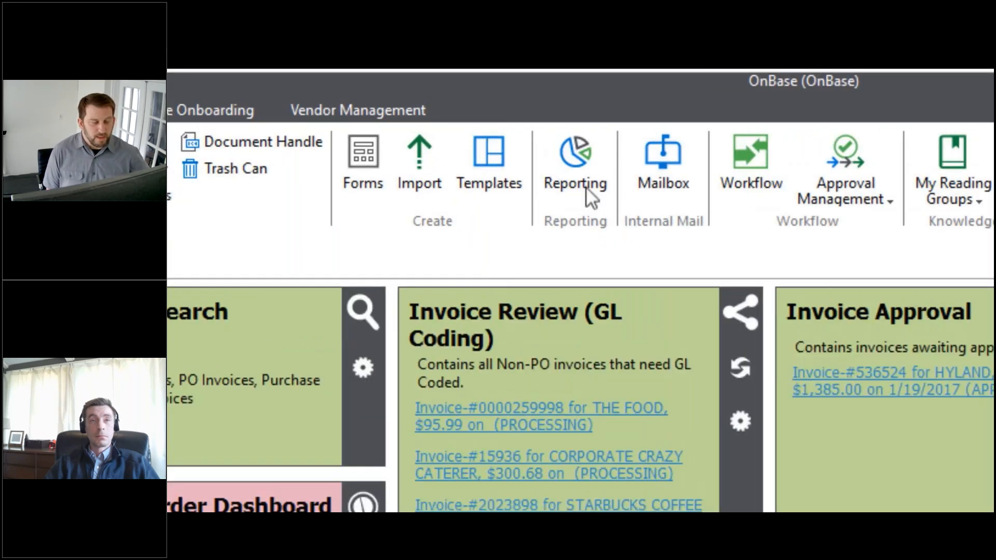
left_click(586, 187)
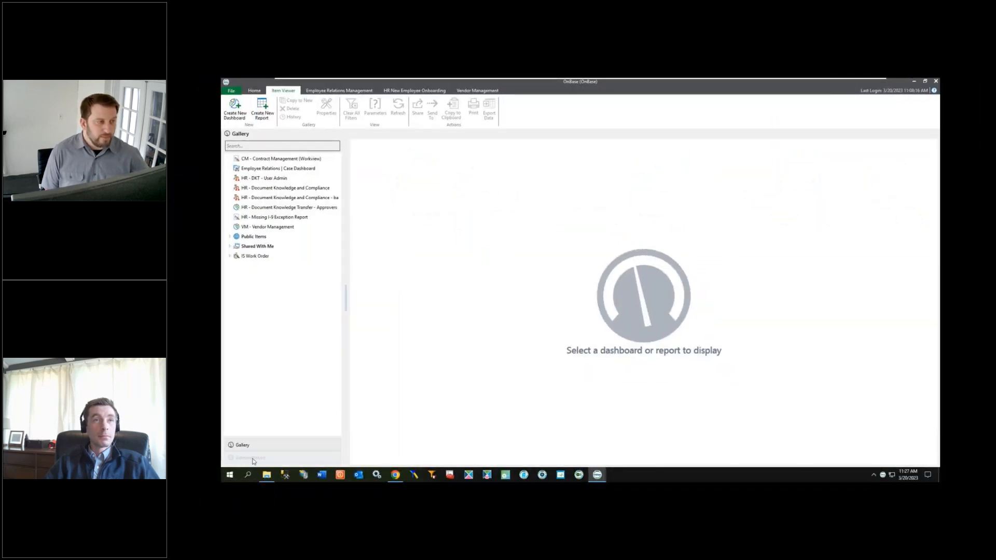
Step: Open Import Configuration in Administration and load the Sample Data Providers and Dashboards SQL Server package from Downloads
left_click(252, 459)
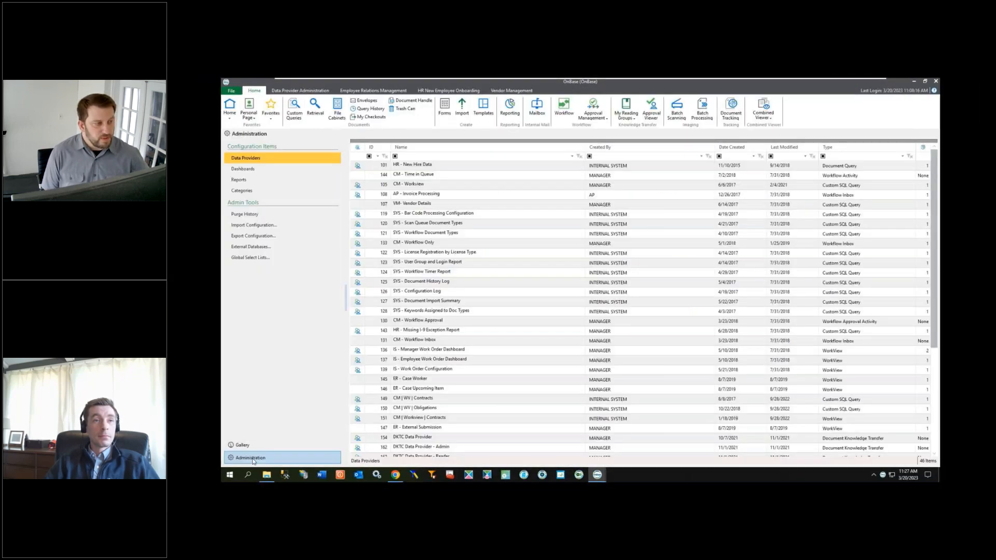
left_click(255, 227)
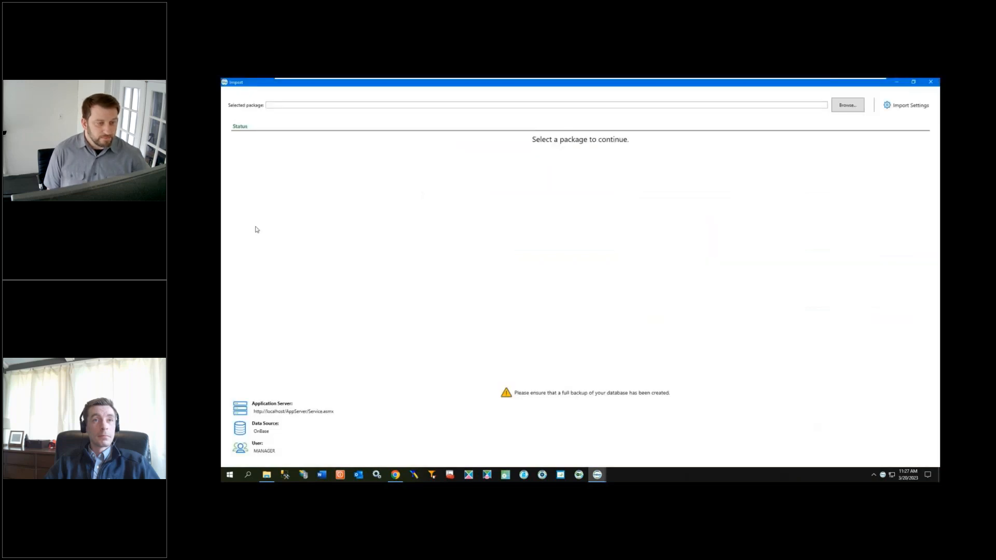
left_click(847, 106)
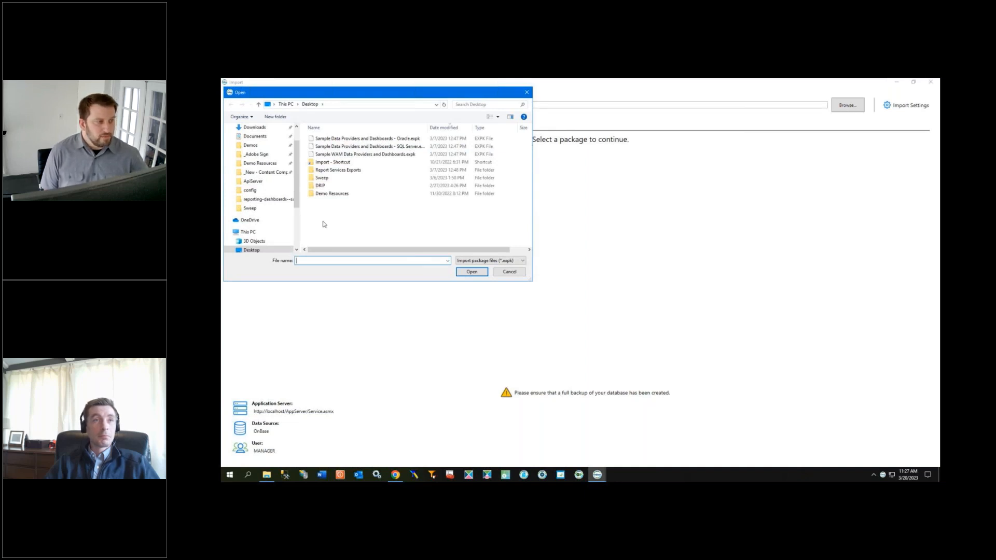
left_click(262, 127)
double_click(343, 139)
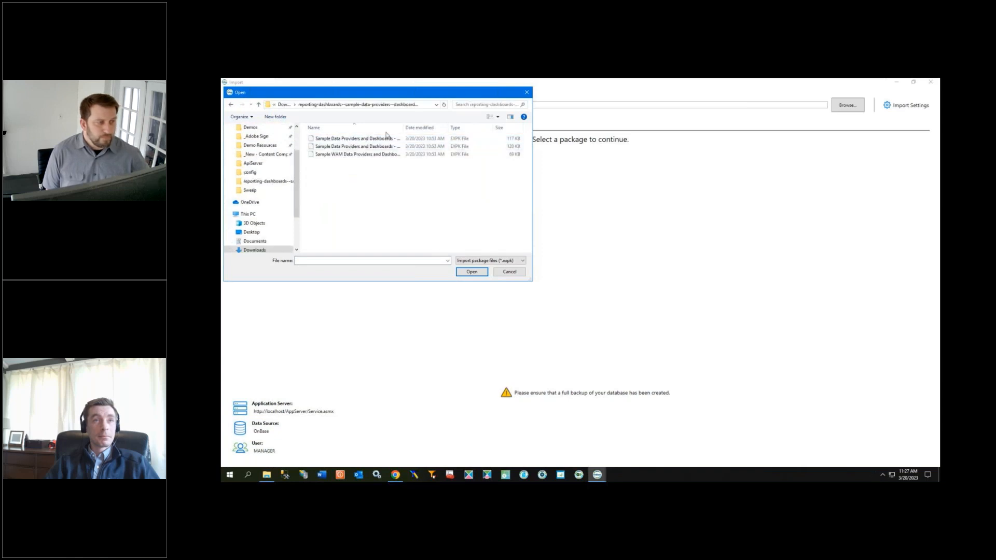
left_click_drag(403, 127, 431, 127)
double_click(410, 146)
Step: Automatically resolve all package items, proceed to import, and finish the import
left_click(340, 110)
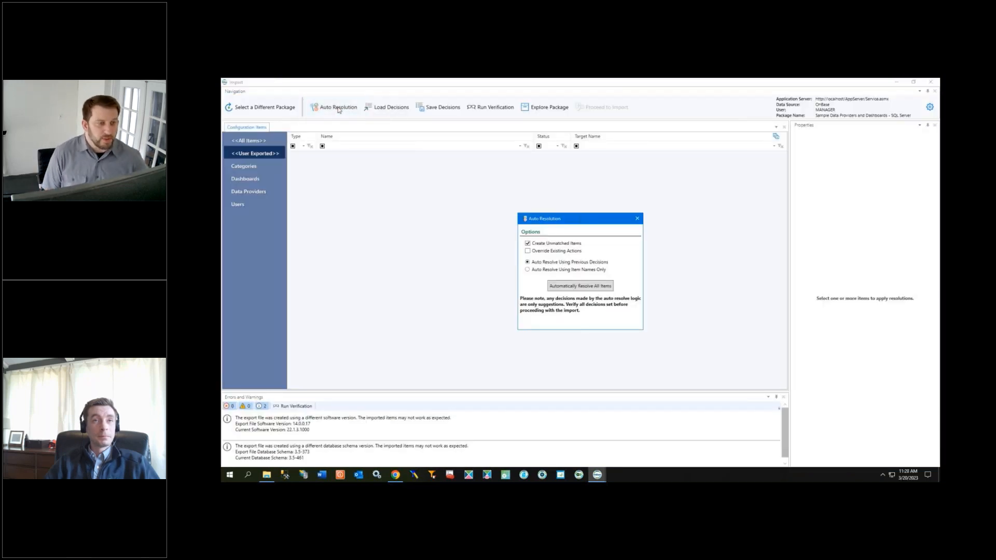
left_click(553, 287)
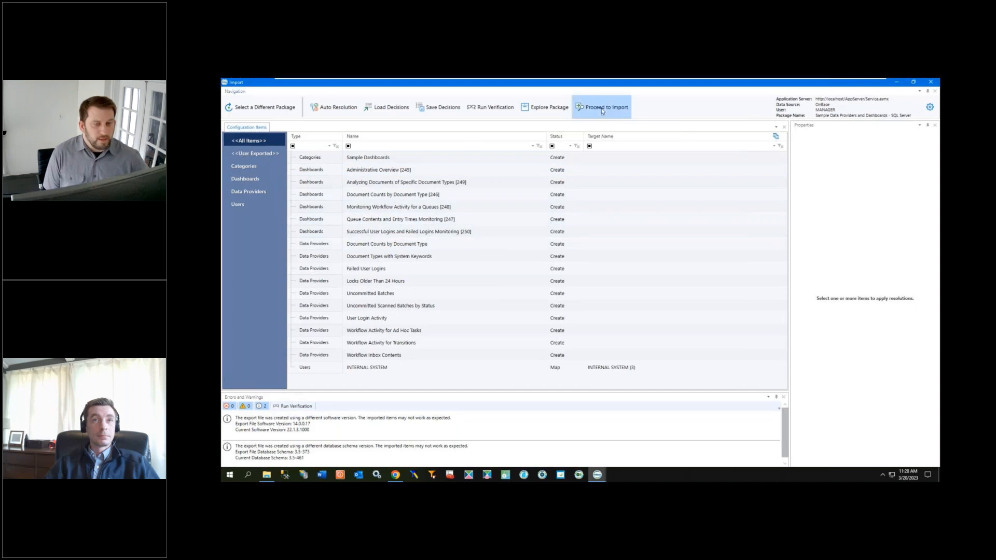
left_click(602, 106)
left_click(885, 450)
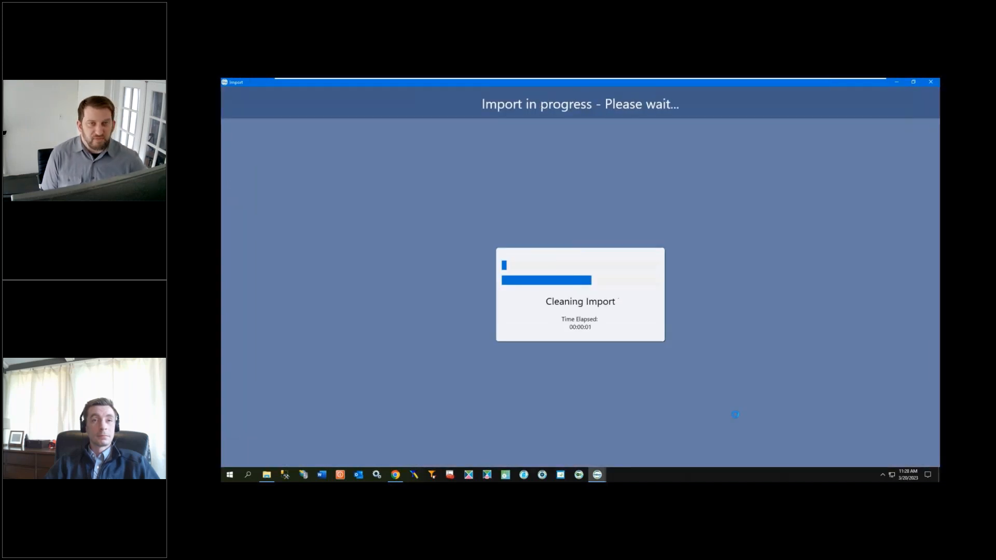
left_click(908, 453)
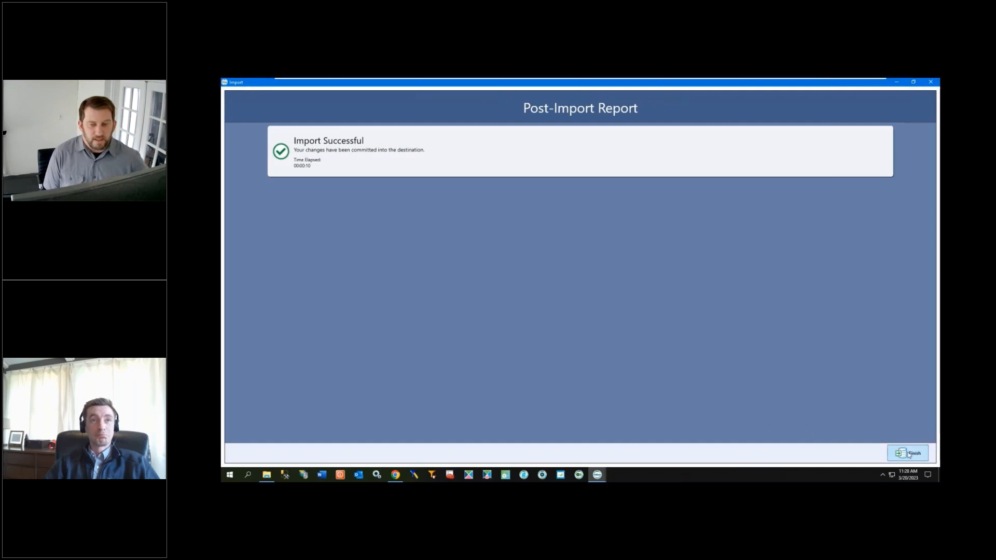
Step: Review the imported Sample Dashboards category, dashboards and data providers in their administration lists
left_click(241, 191)
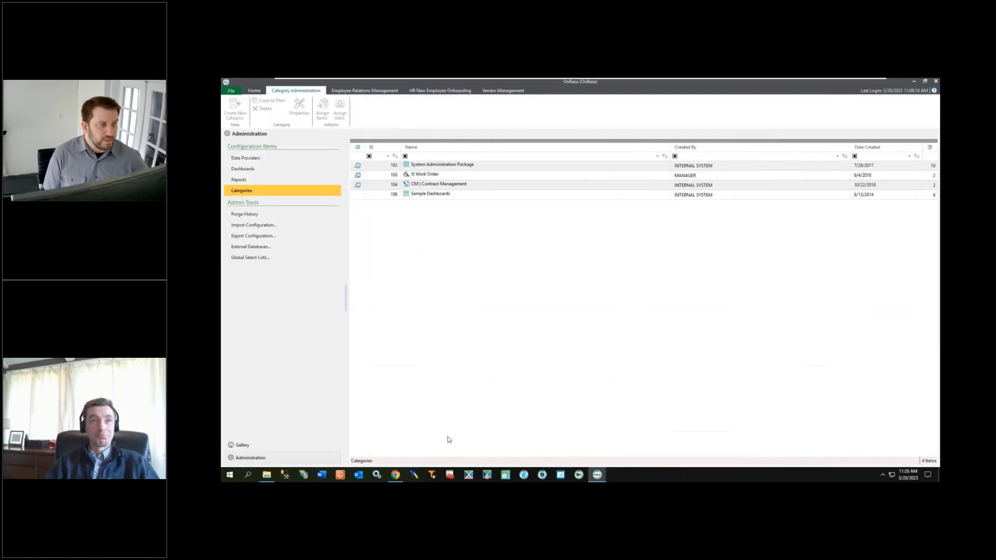
left_click(438, 195)
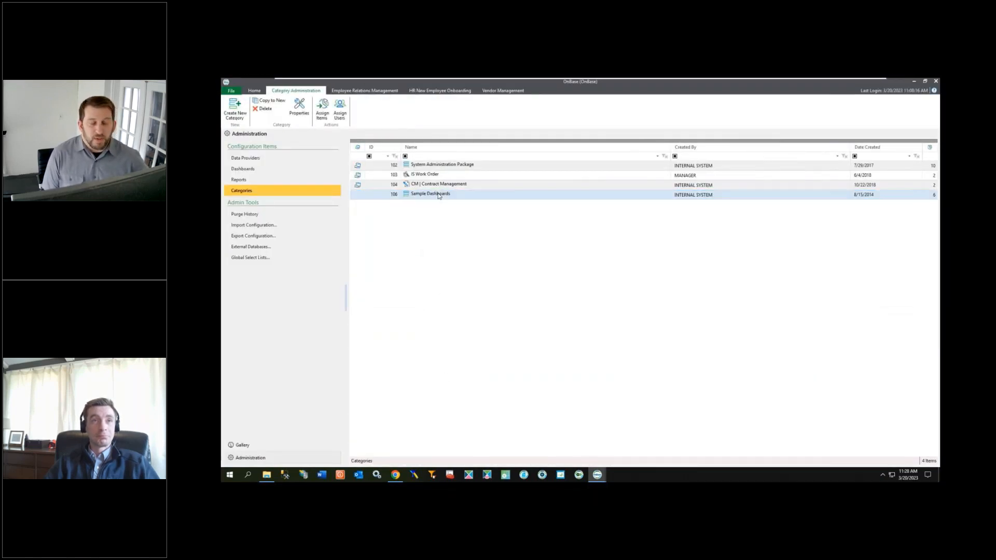
left_click(238, 170)
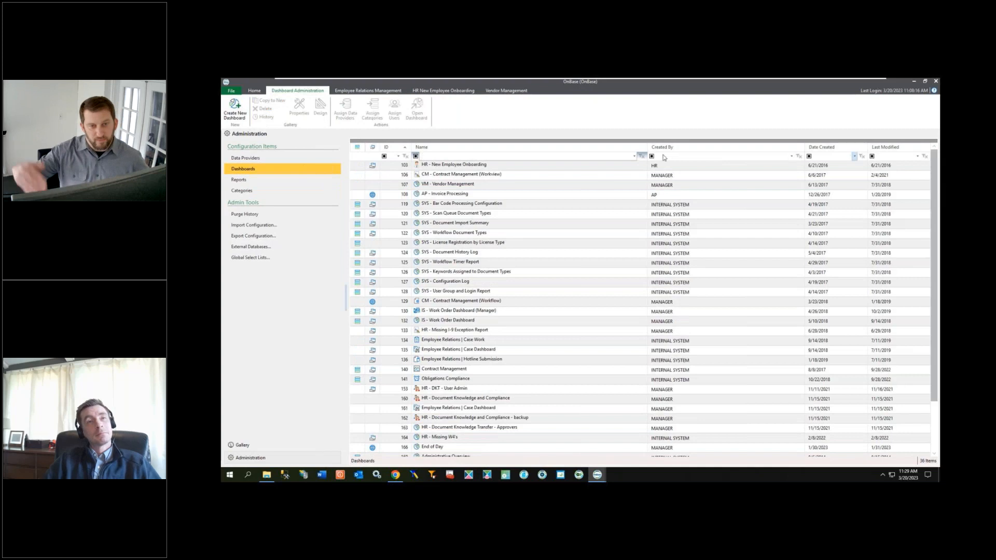
left_click(836, 148)
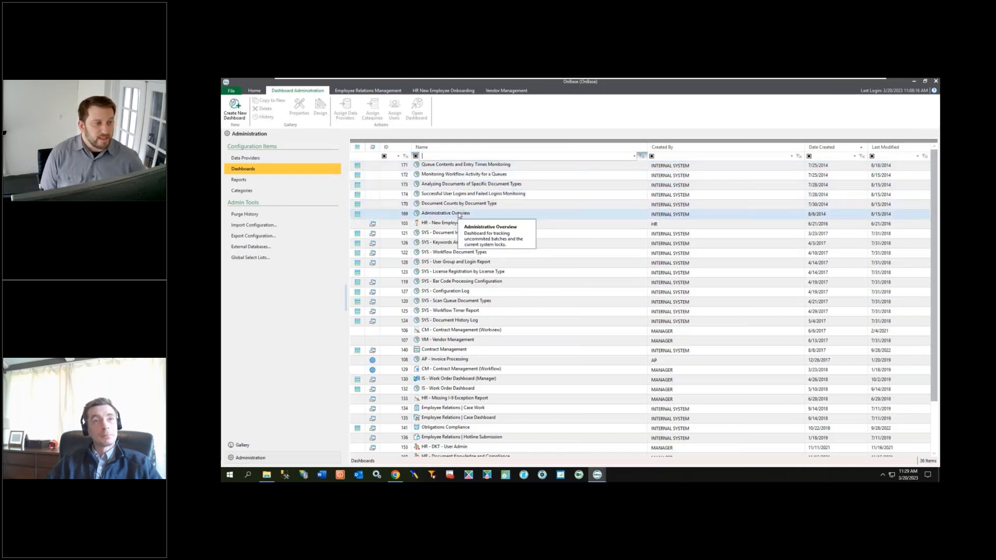
left_click(257, 159)
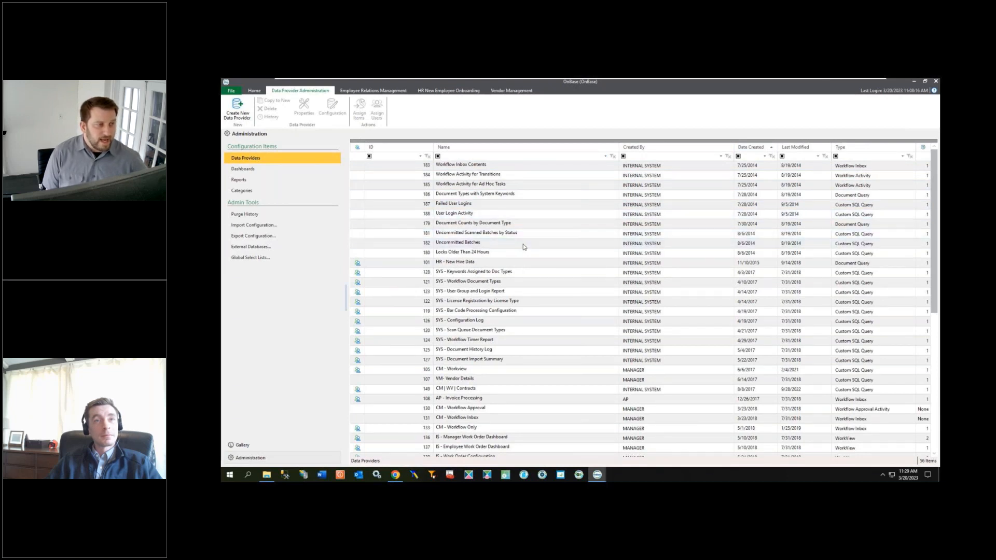
Step: Assign the MANAGER user to the Workflow Inbox Contents data provider
left_click(379, 166)
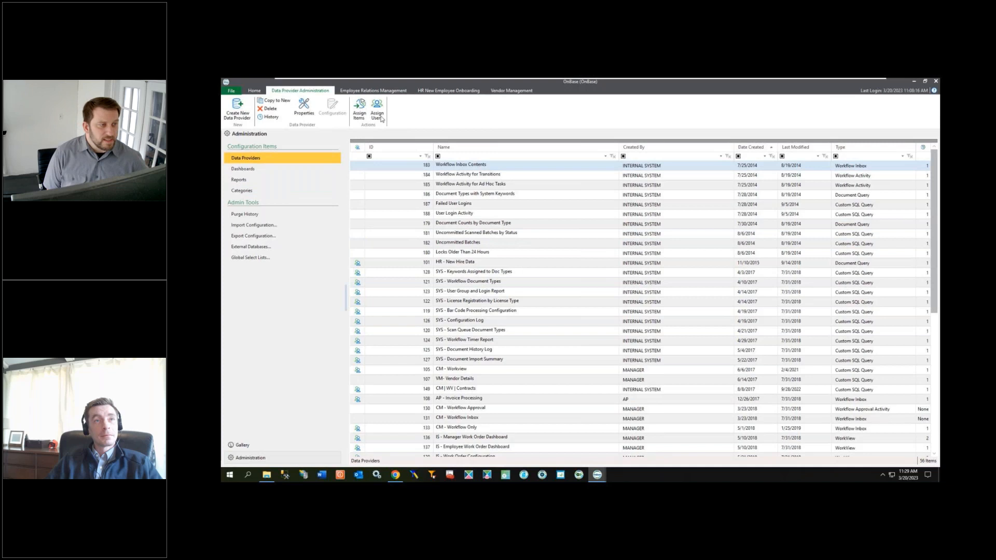
left_click(377, 111)
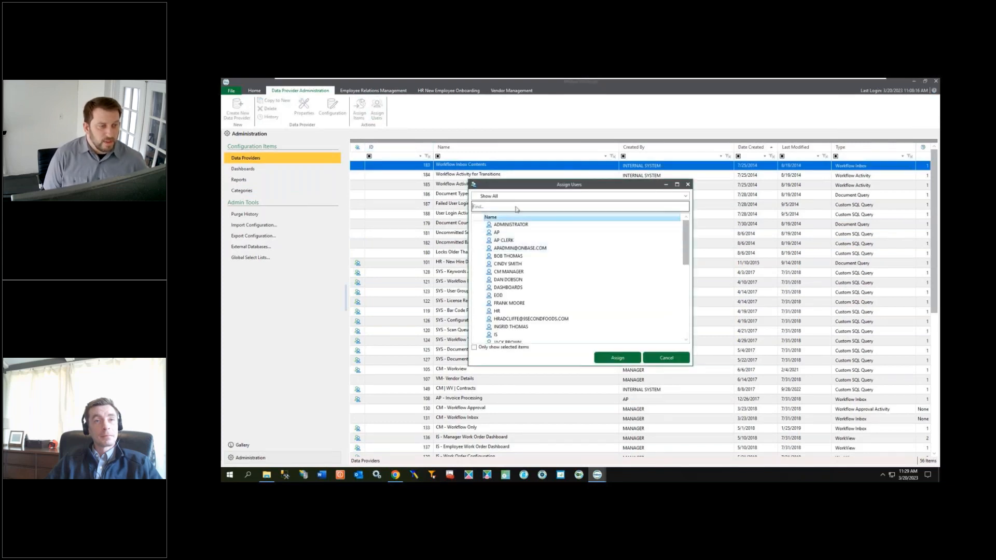
type("man")
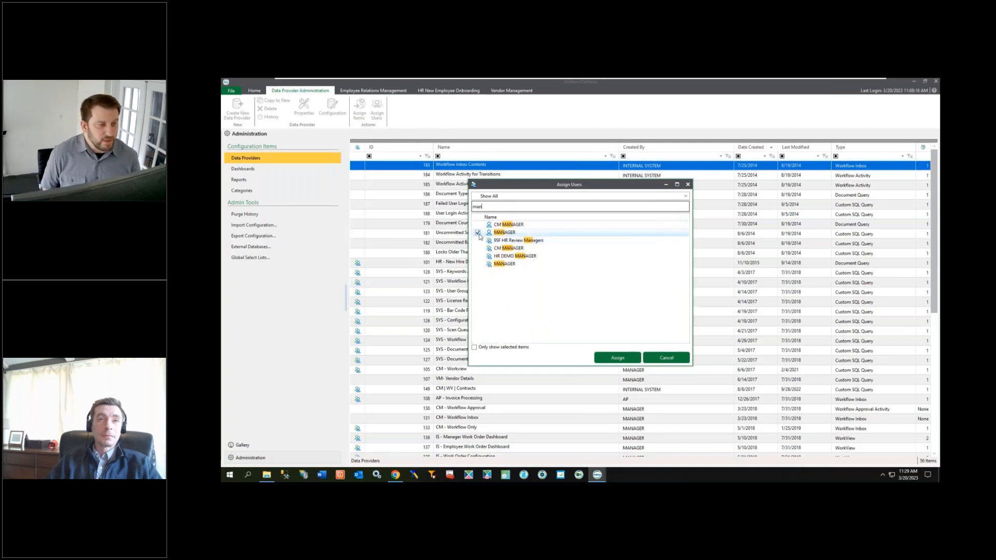
left_click(478, 233)
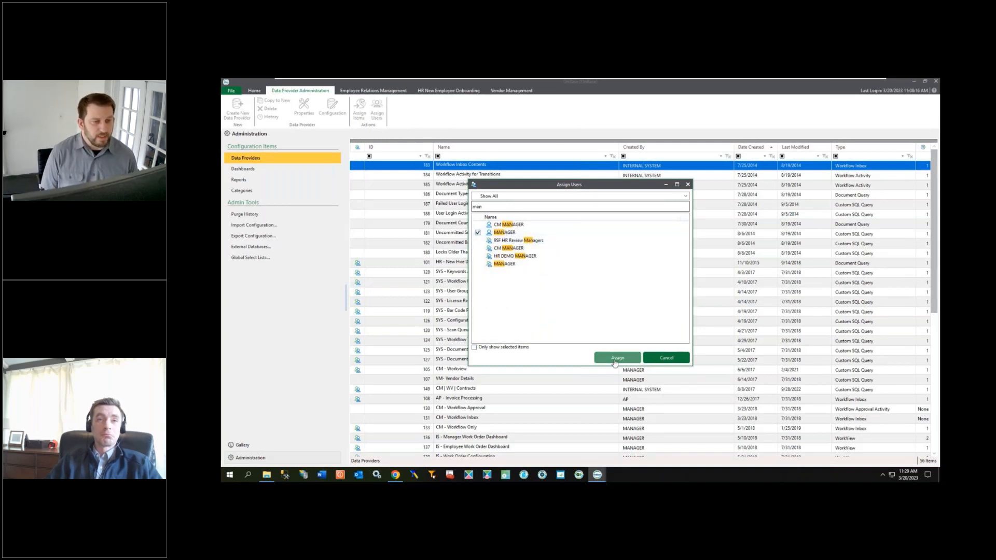
left_click(616, 359)
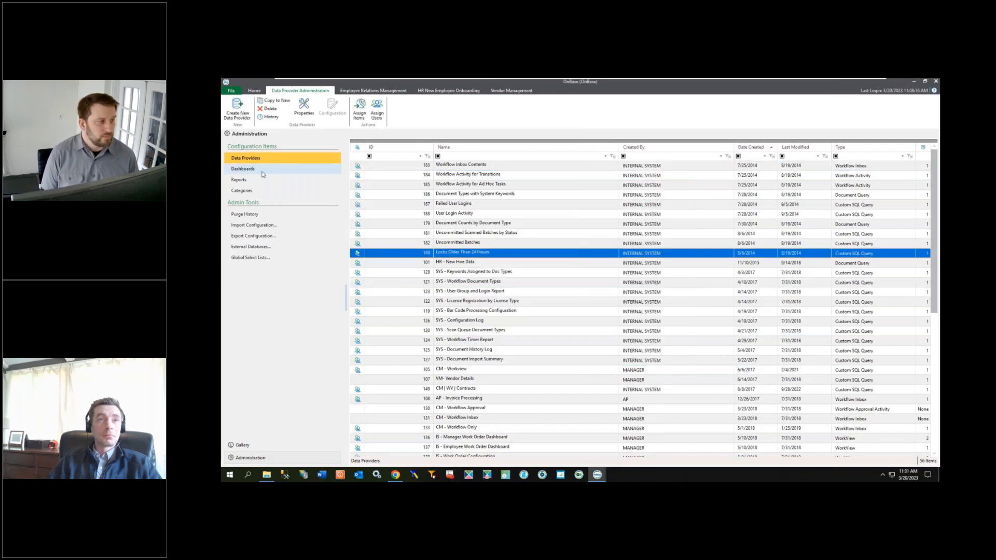
Step: Assign the MANAGER user to the Queue Contents and Entry Times Monitoring dashboard
left_click(243, 169)
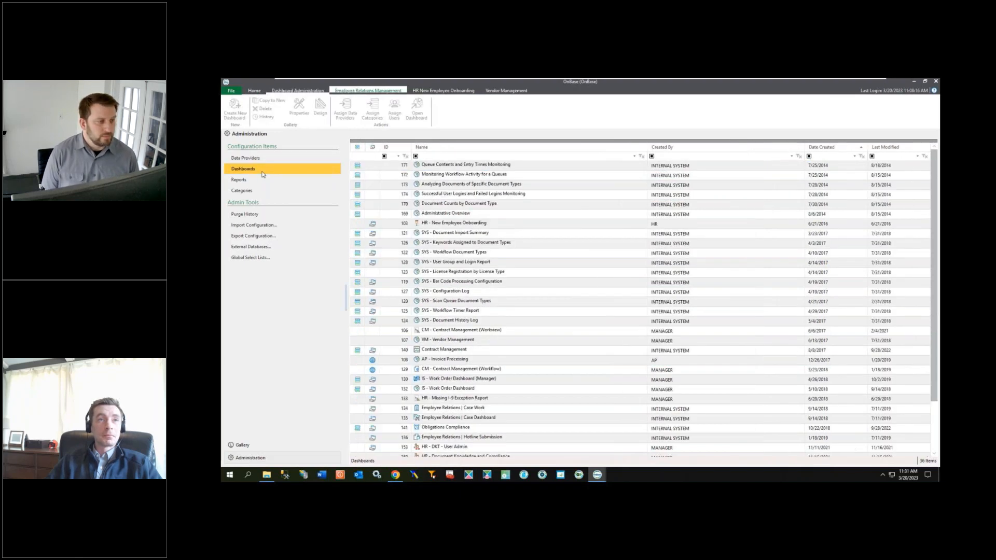
left_click(444, 164)
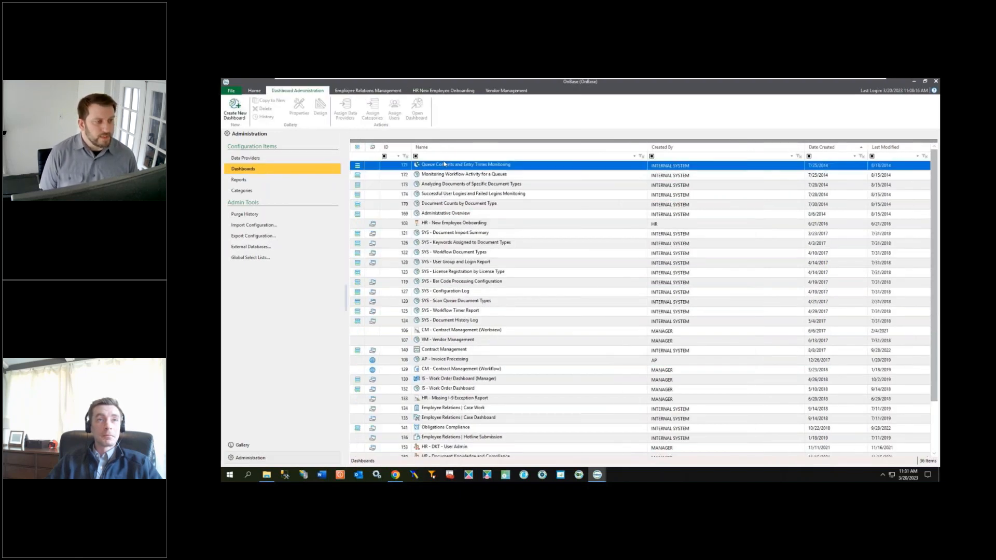
left_click(396, 110)
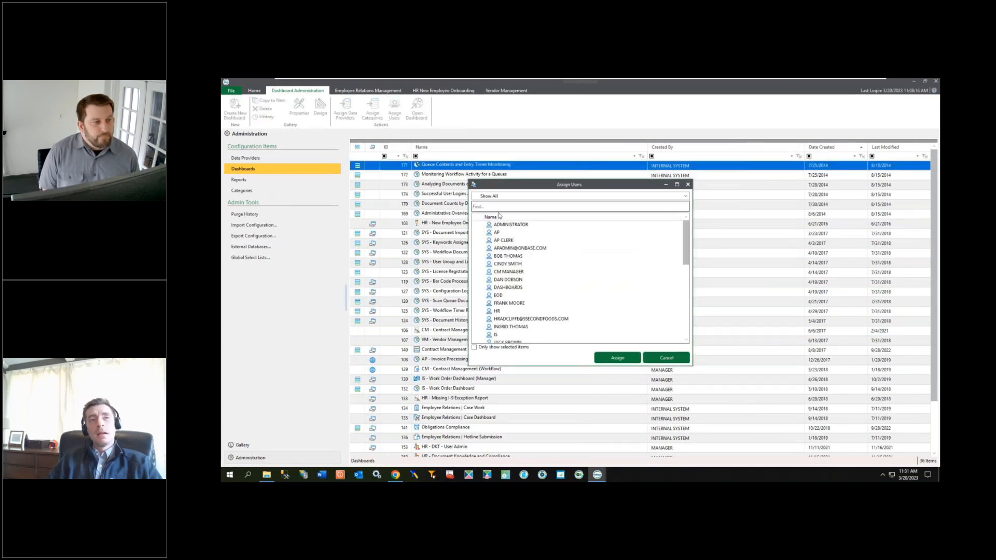
type("m")
left_click(498, 311)
left_click(614, 357)
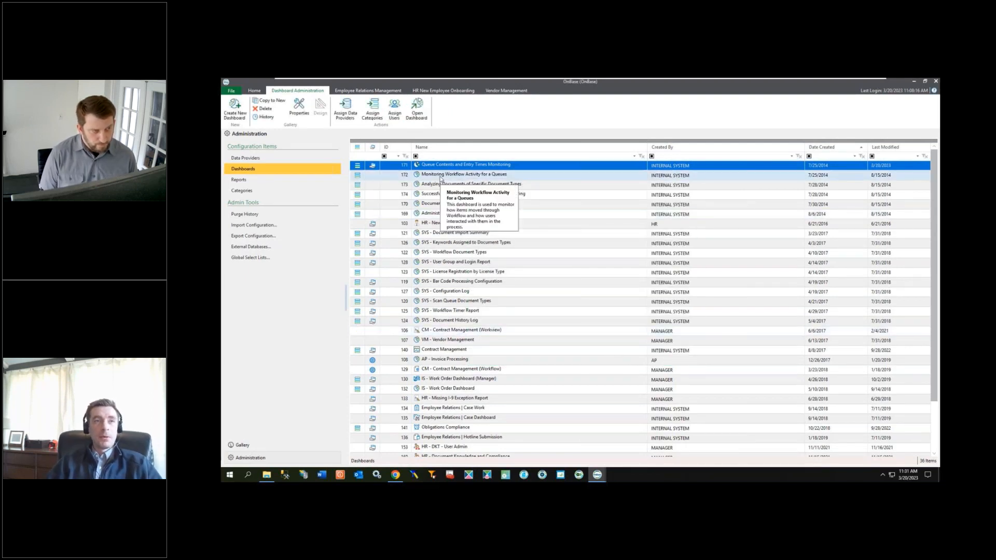
Step: Select the other five sample dashboards and assign the MANAGER user to them
left_click_drag(440, 177, 453, 215)
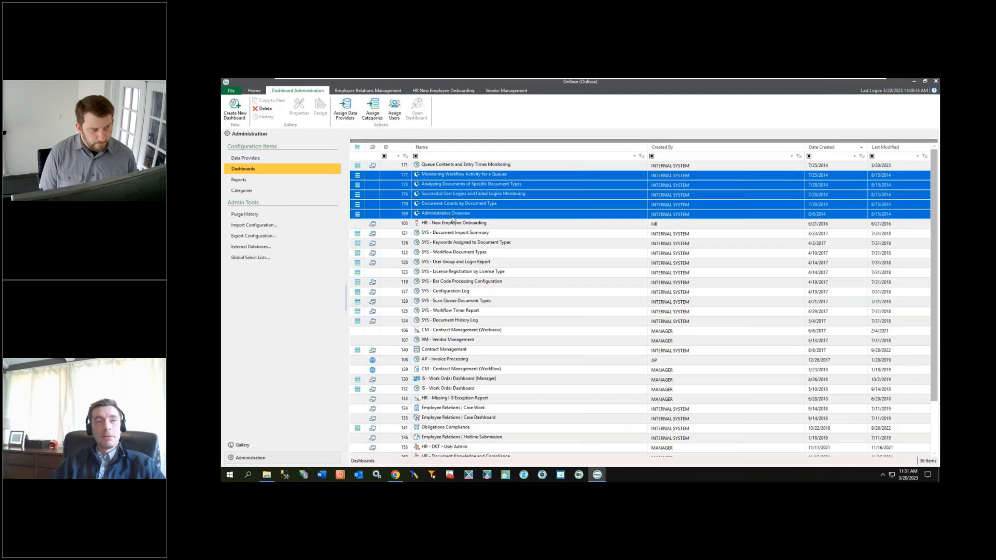
left_click(400, 116)
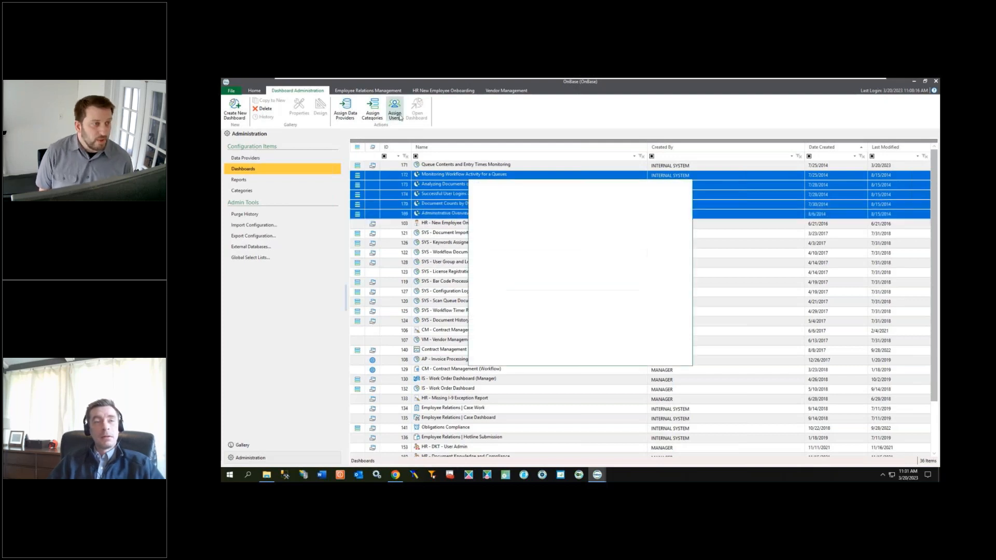
type("m")
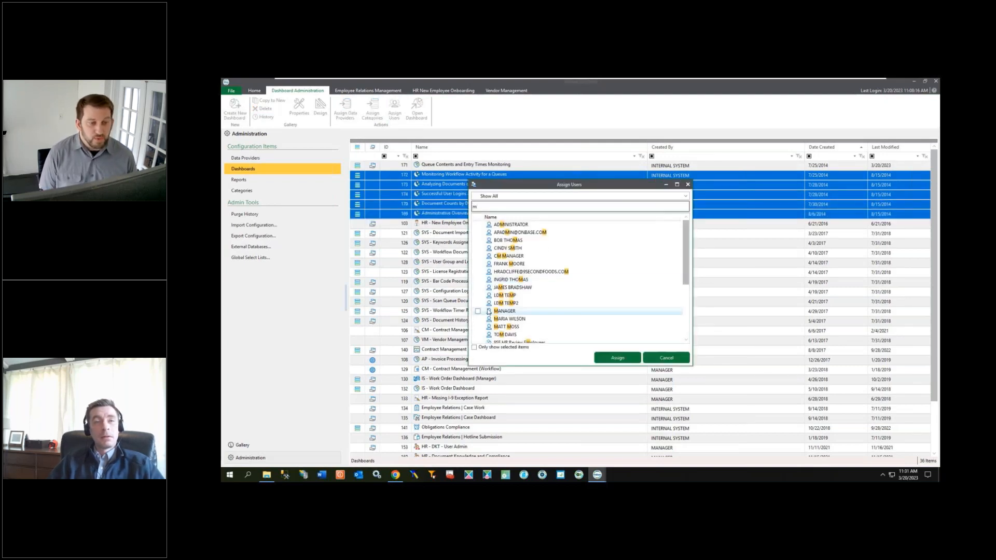
left_click(477, 312)
left_click(616, 357)
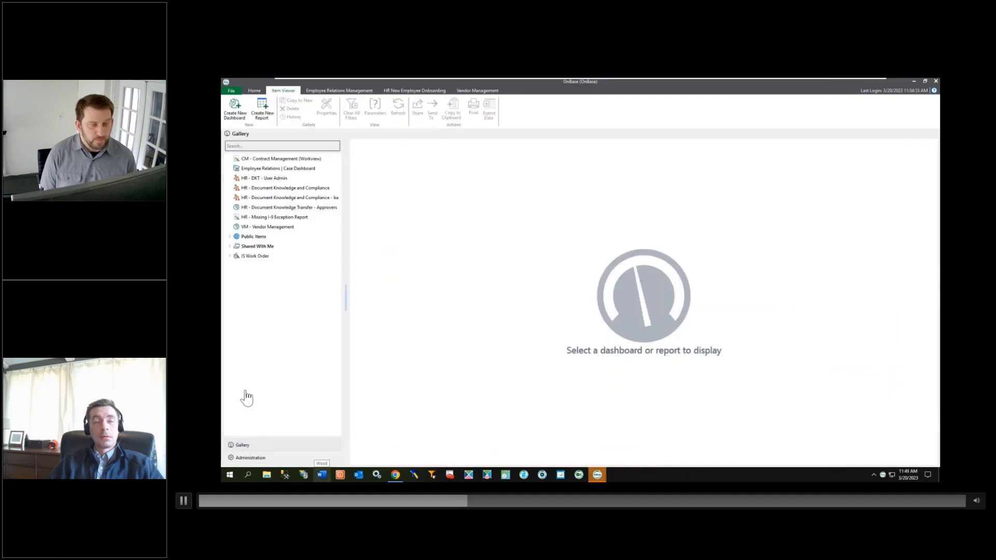
Step: Expand Shared With Me and the Sample Dashboards folder in the Gallery
left_click(229, 247)
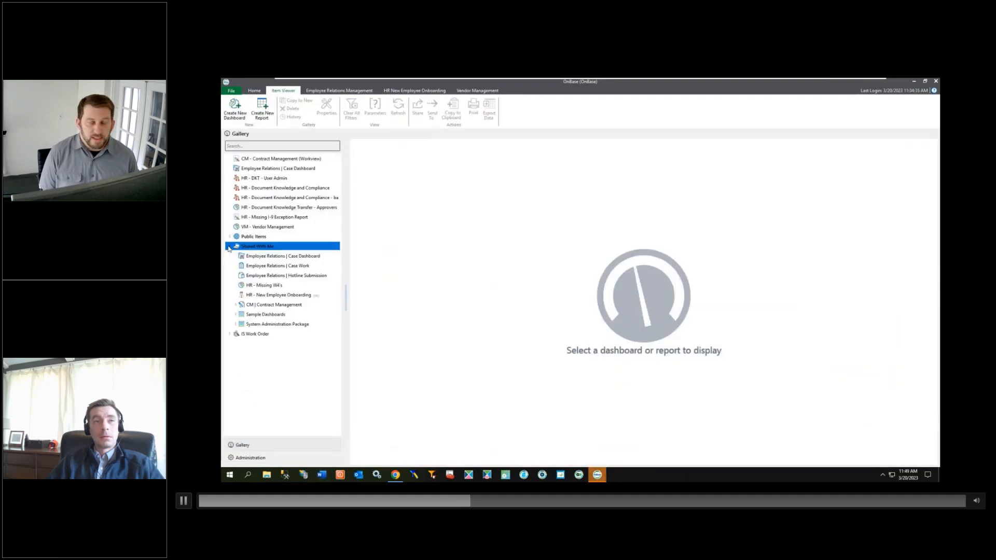
left_click(235, 313)
left_click(235, 314)
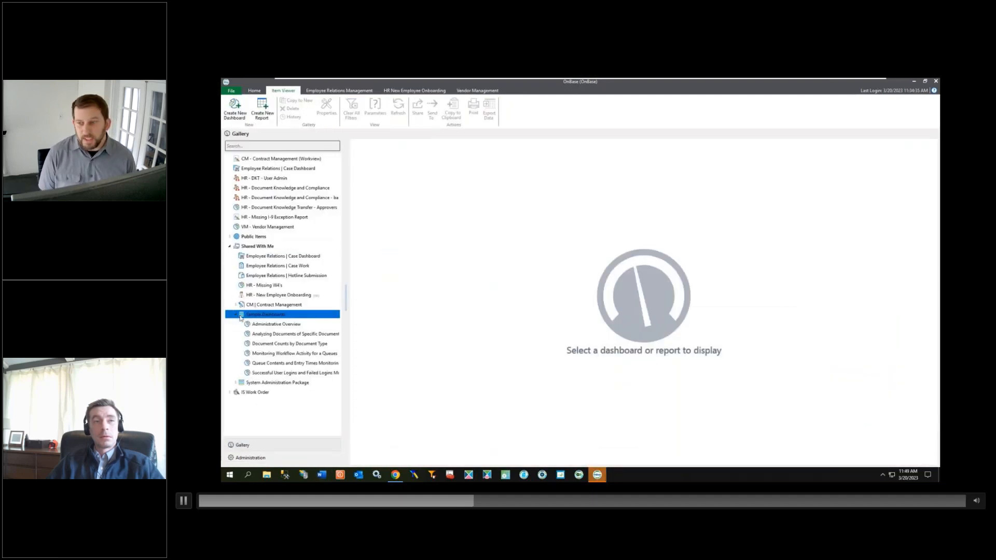
Step: Open the Administrative Overview dashboard and run it with an Uncommitted Batches threshold of 5
left_click(265, 324)
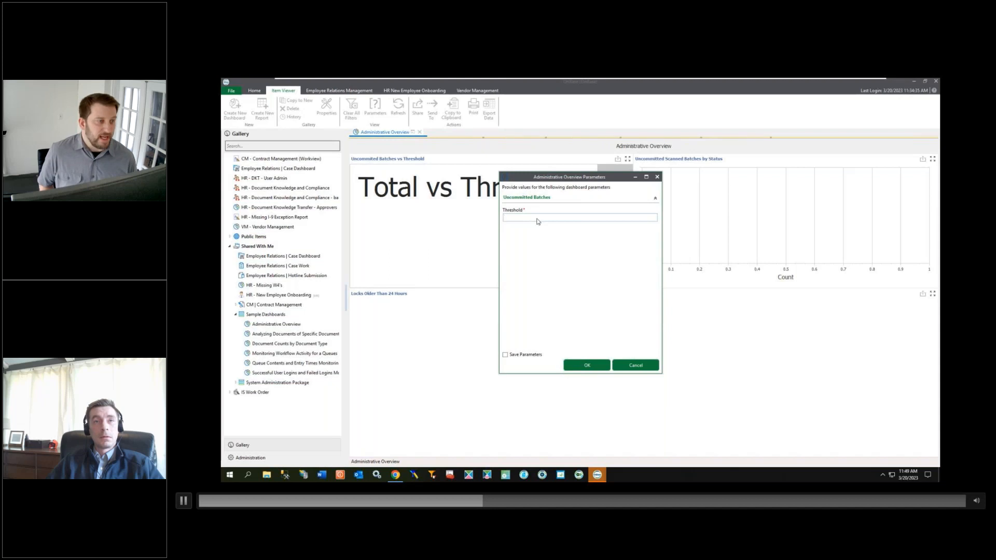
type("5")
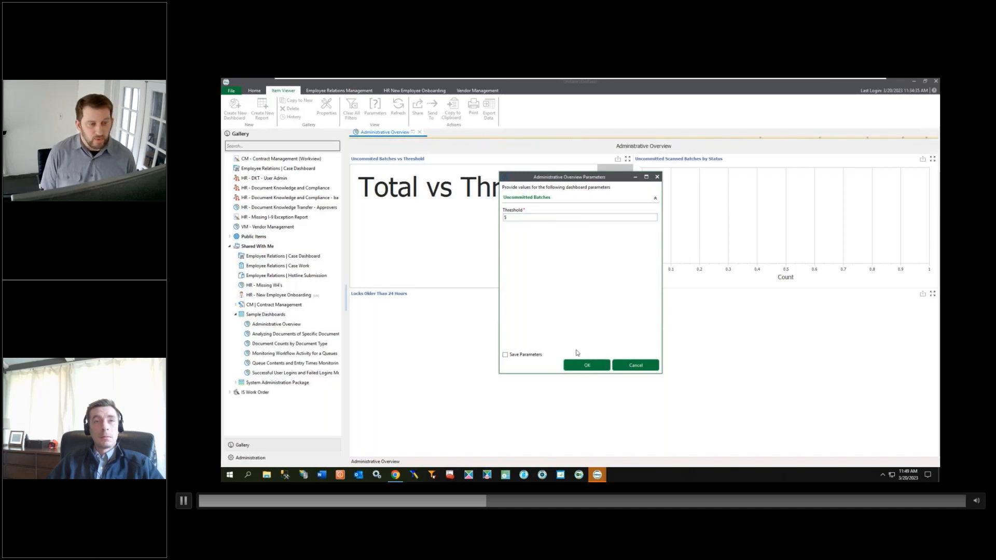
left_click(583, 365)
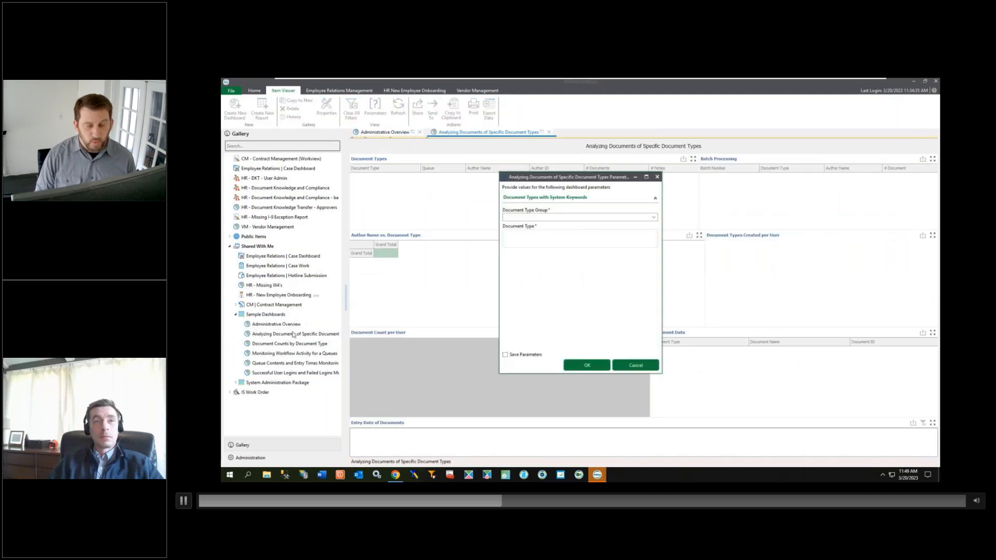
Step: Run Analyzing Documents of Specific Document Types for Accounts Payable with AP - Non-PO Invoices and AP - PO Invoices
left_click(654, 216)
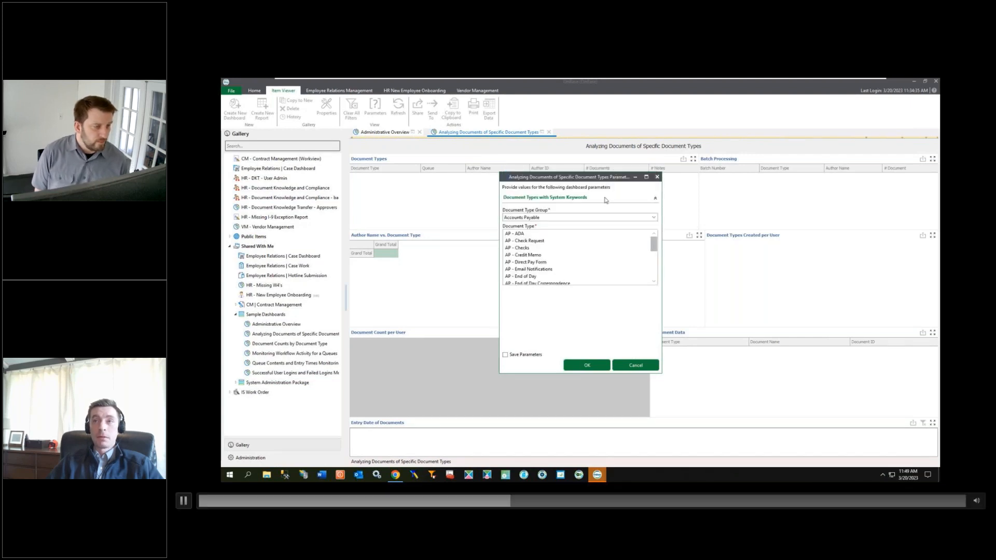
scroll(581, 278, "down", 2)
left_click(582, 276)
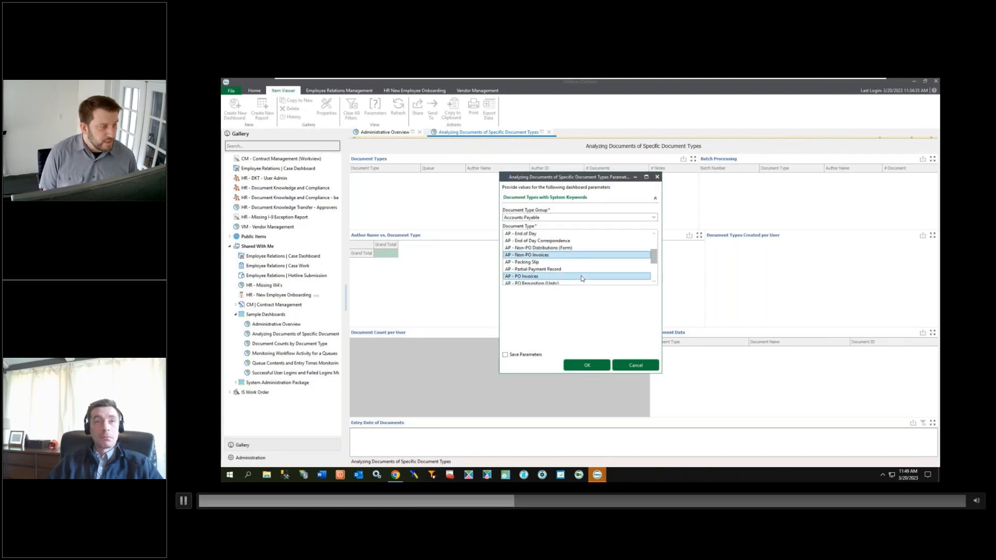
left_click(575, 365)
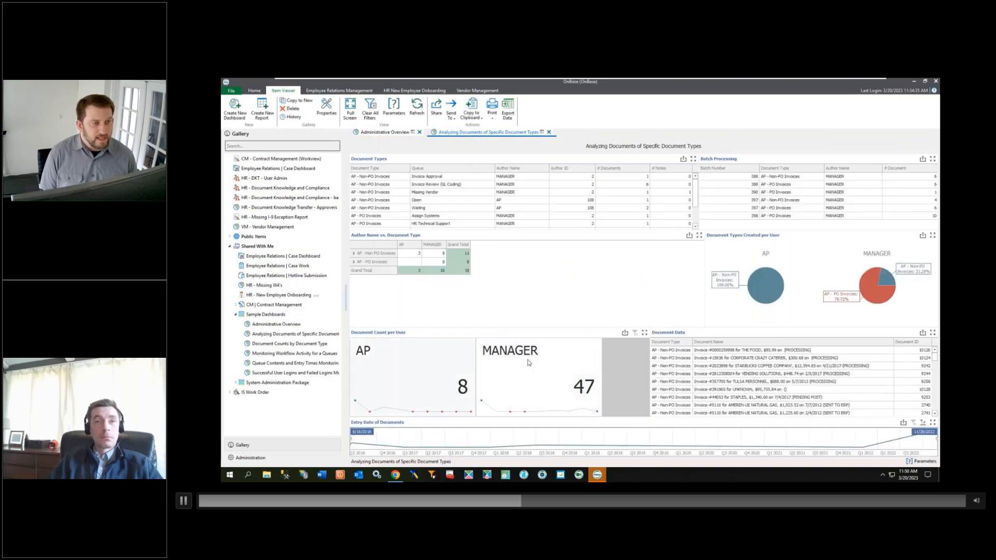
Step: Open Document Counts by Document Type and run it for Accounts Payable, types AP - Check Request through AP - Vendor Inquiry Form
left_click(294, 344)
double_click(293, 344)
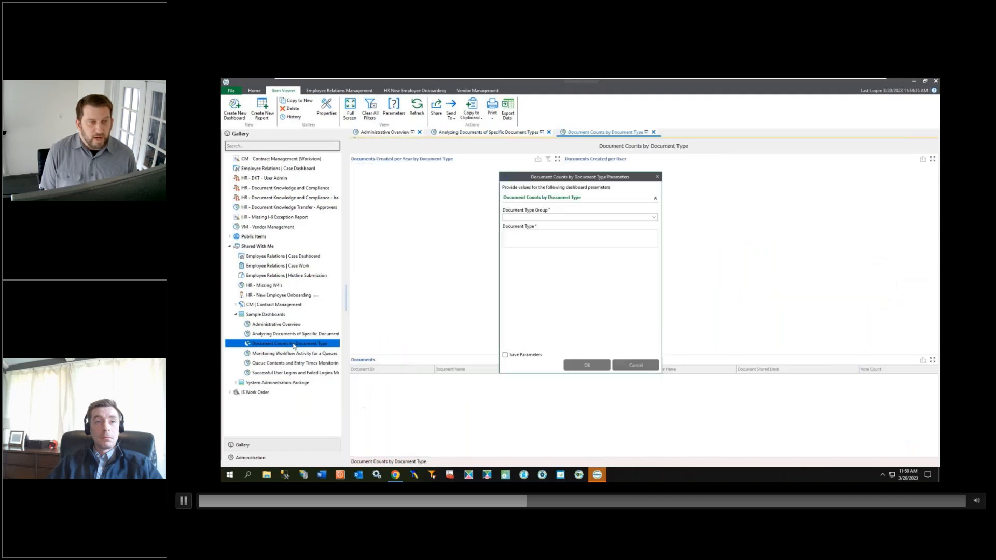
left_click(575, 218)
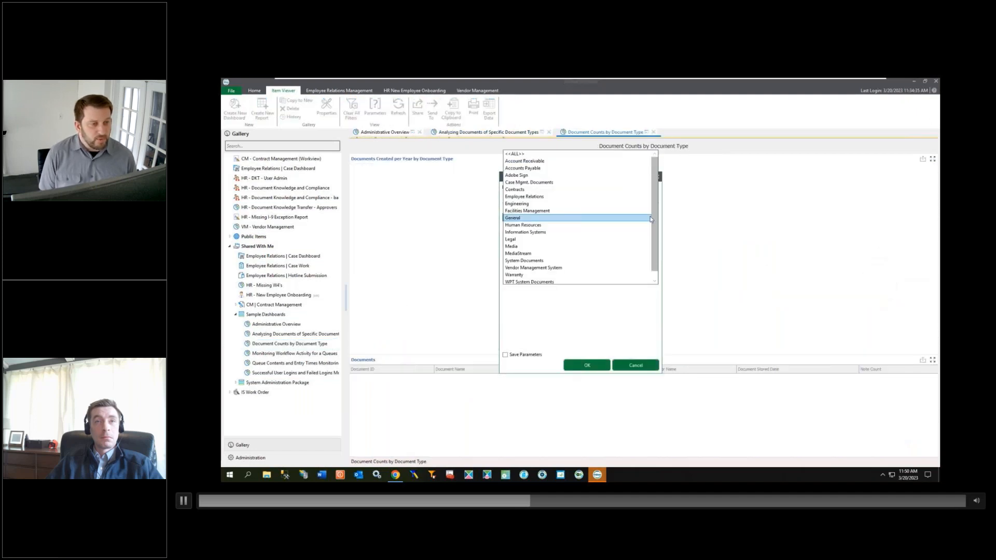
left_click(575, 168)
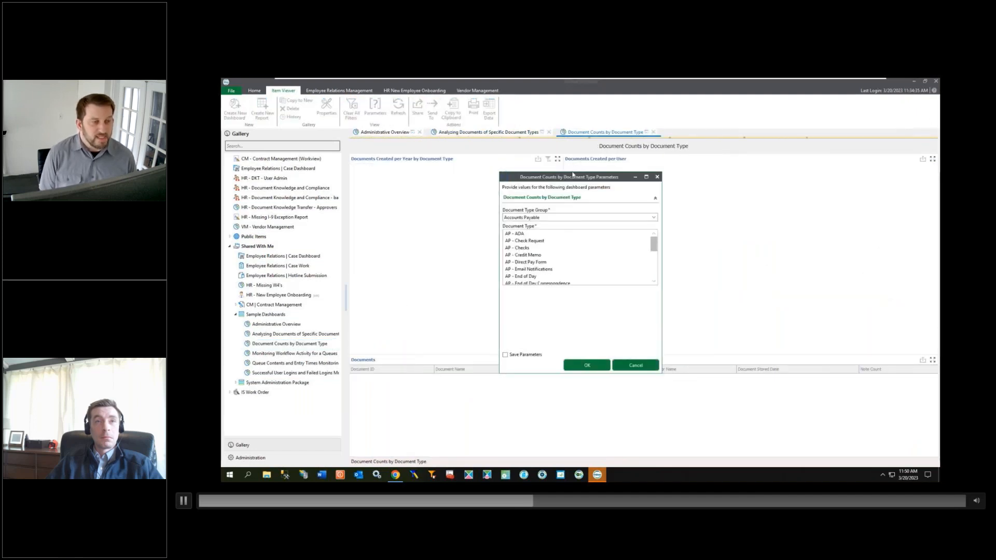
left_click(552, 241)
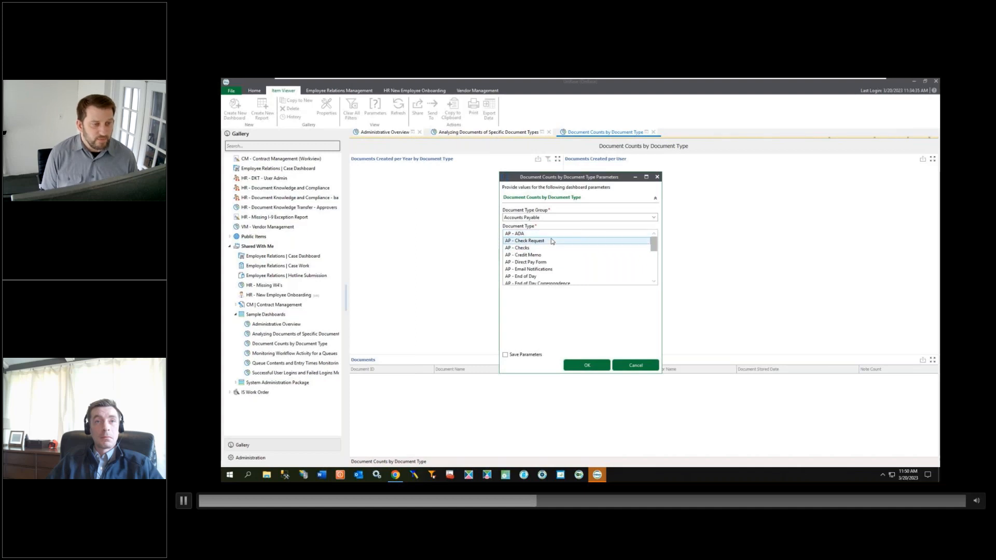
scroll(555, 249, "down", 6)
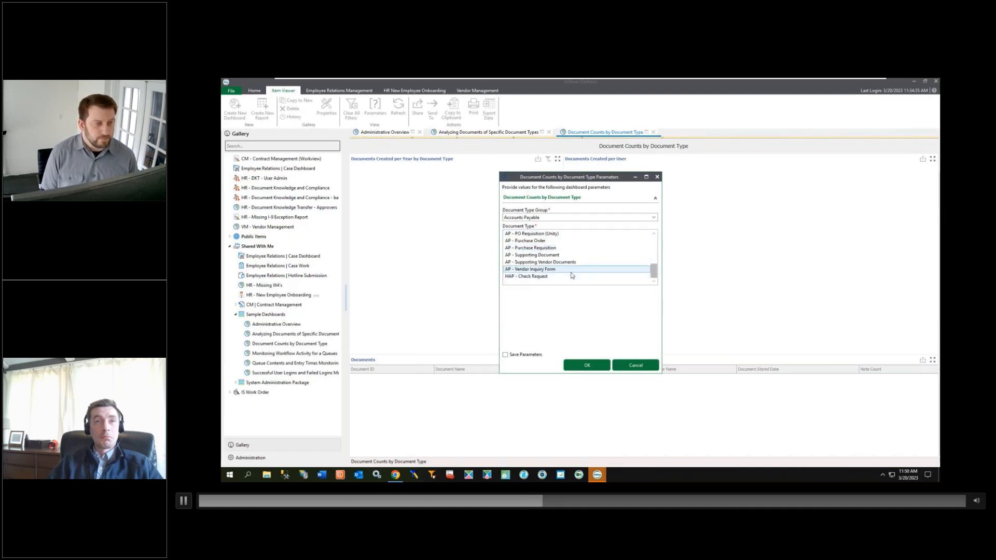
left_click(571, 270, "shift")
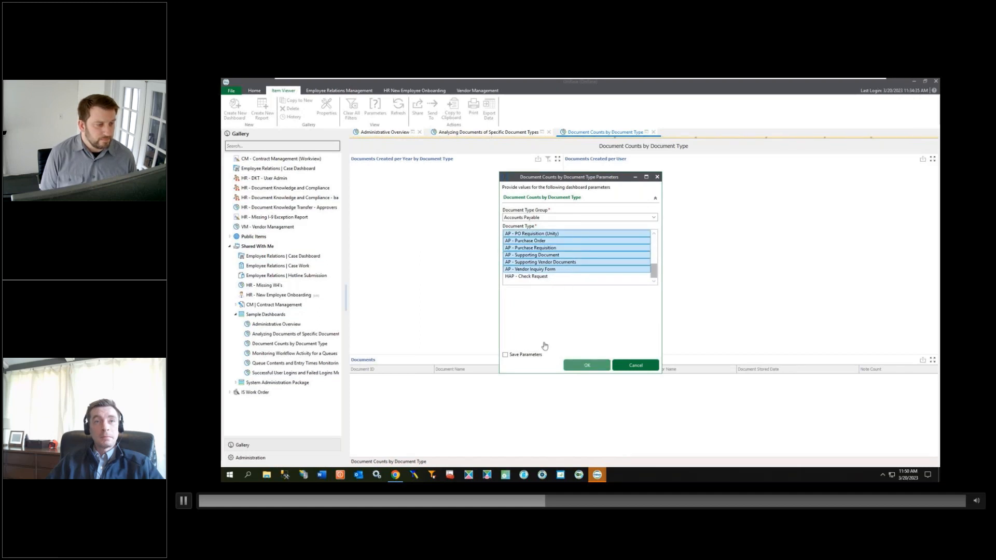
left_click(582, 370)
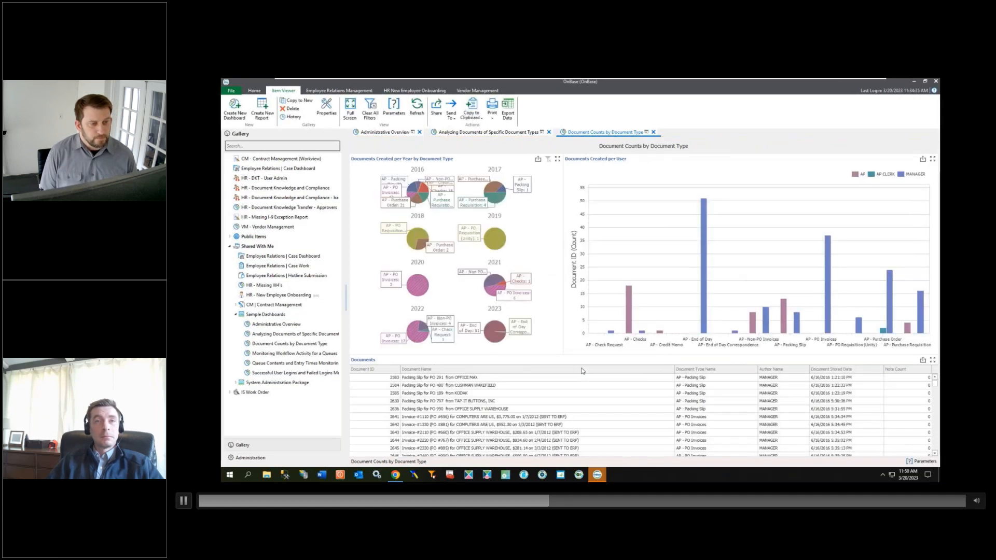
Step: Open Monitoring Workflow Activity for a Queues, choose the AP - Invoice Processing life cycle and select all its workflow queues
left_click(303, 354)
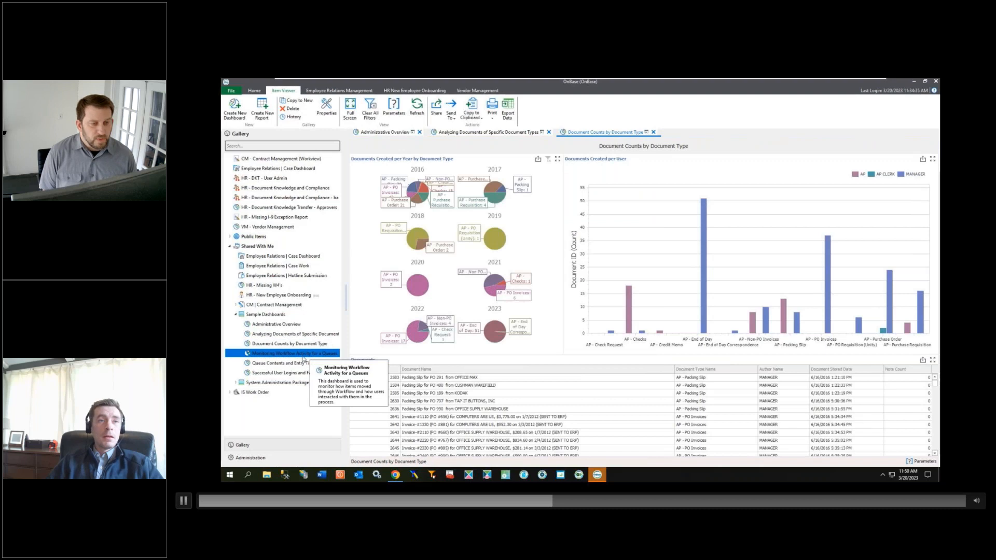
double_click(302, 355)
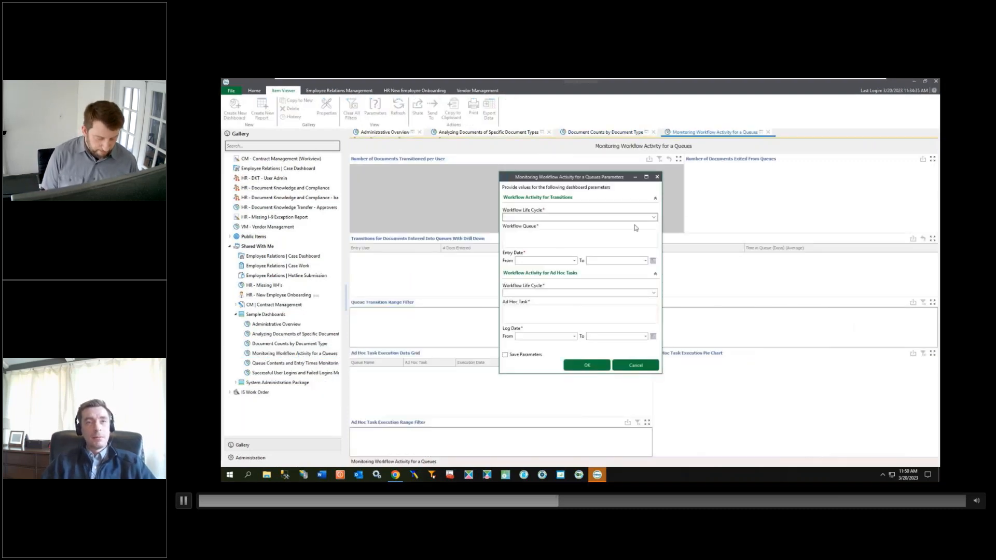
left_click(654, 220)
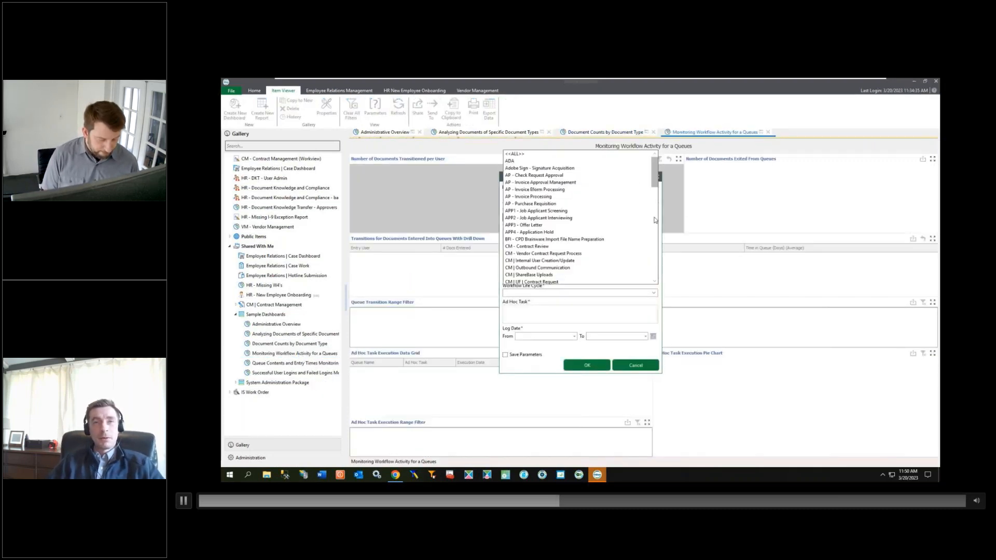
left_click(613, 197)
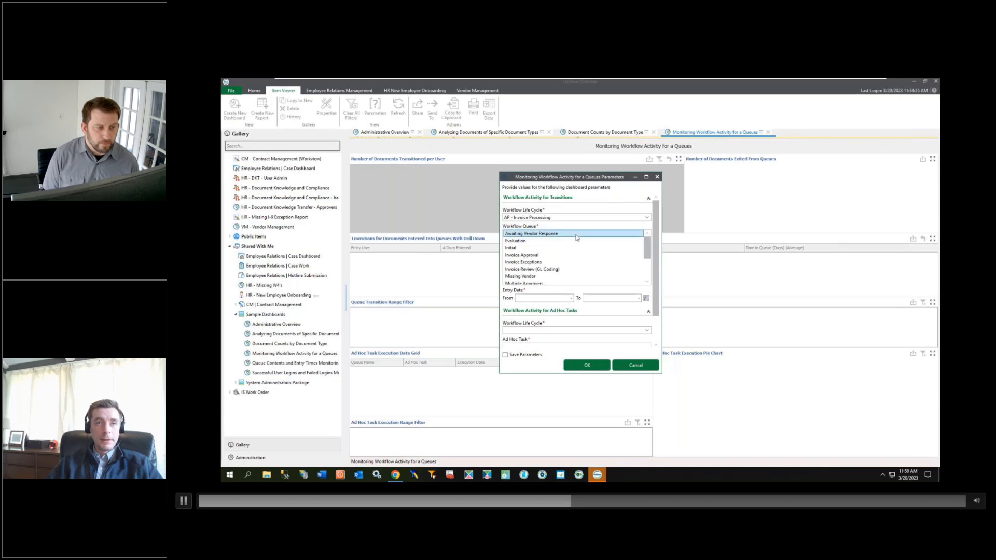
scroll(571, 259, "down", 3)
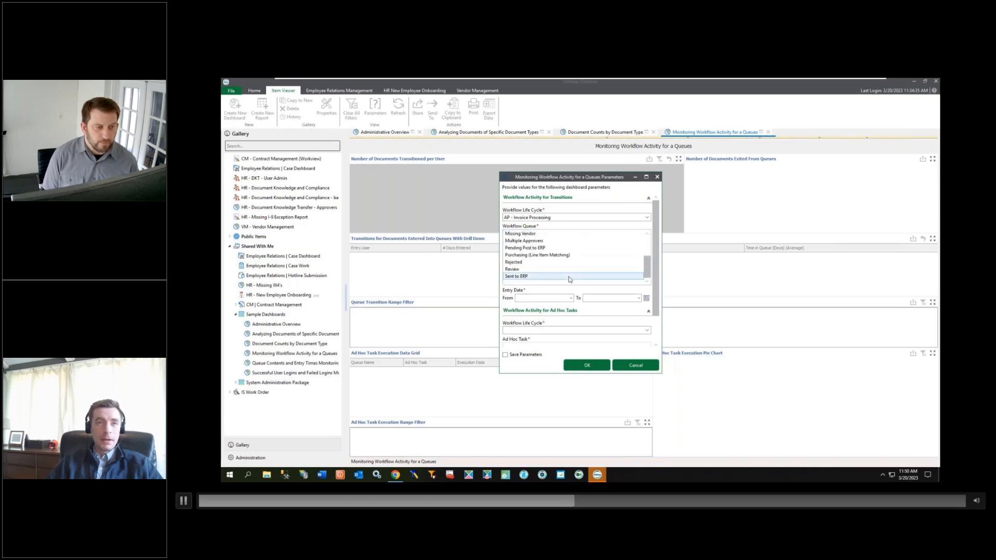
left_click(569, 278, "shift")
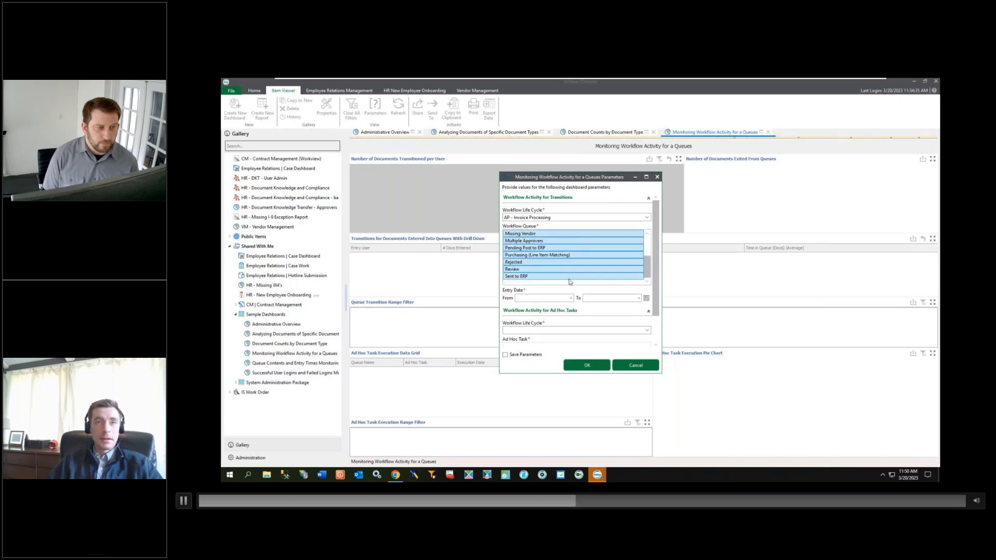
Step: Set the transitions Entry Date range from 09/30/2022 to today, 03/20/2023
left_click(571, 299)
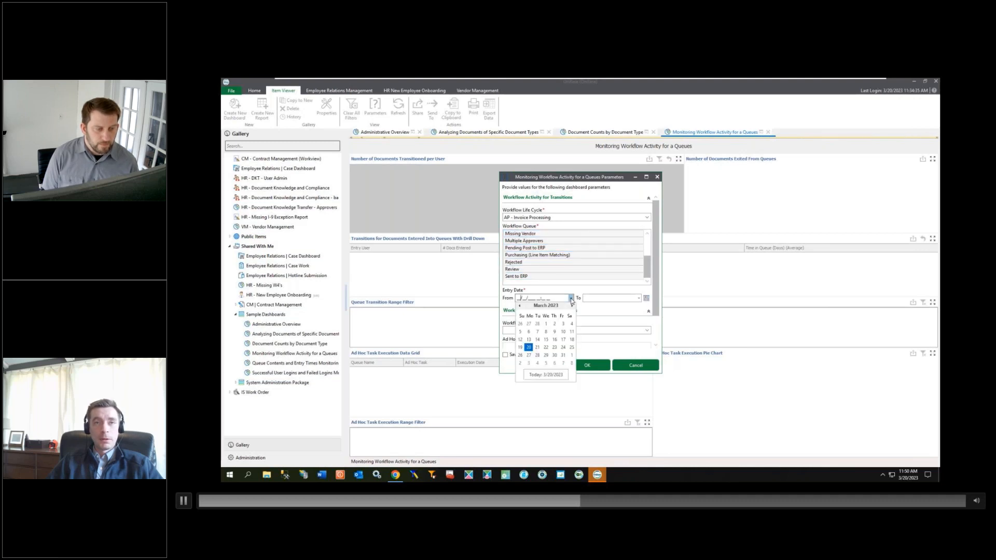
left_click(521, 306)
left_click(521, 306)
left_click(520, 306)
left_click(521, 306)
left_click(521, 306)
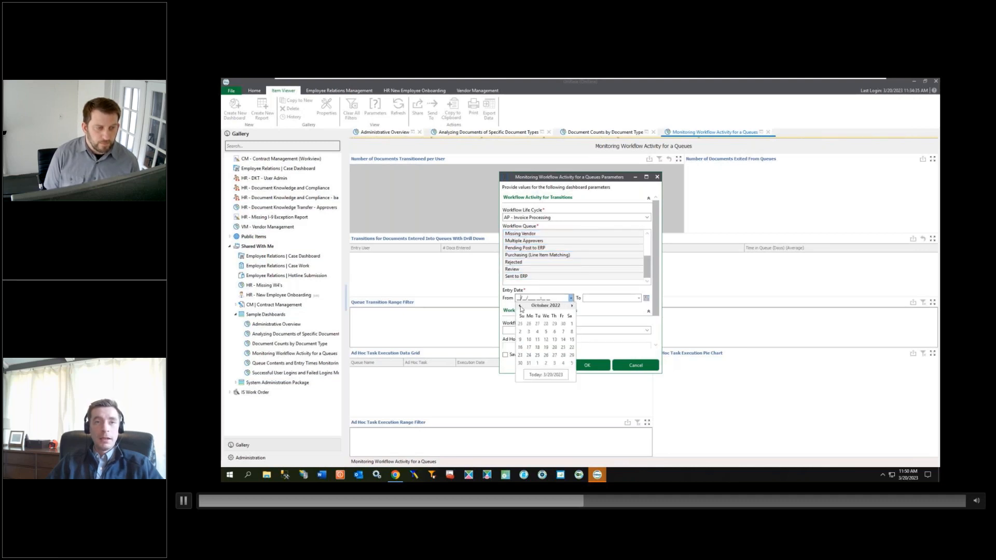
left_click(564, 324)
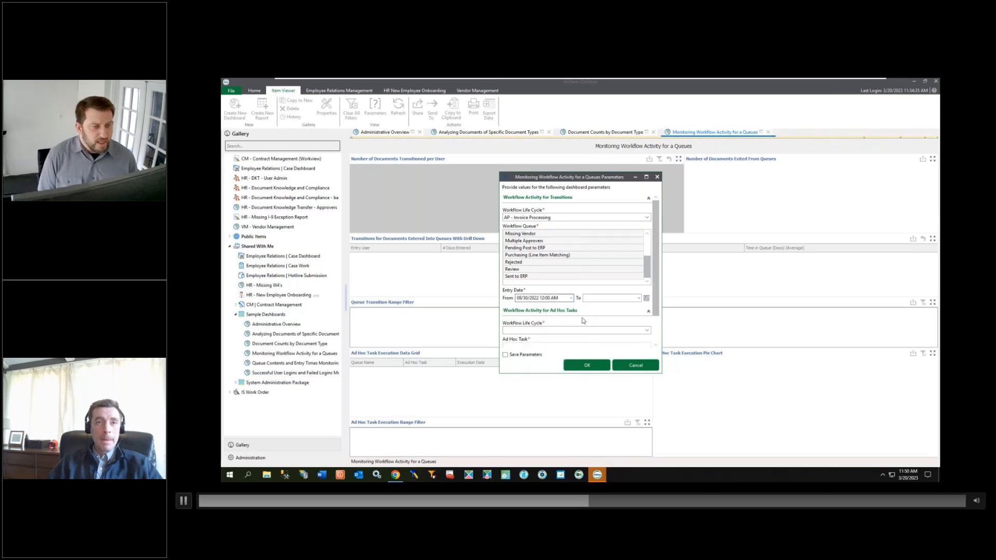
left_click(638, 299)
left_click(597, 348)
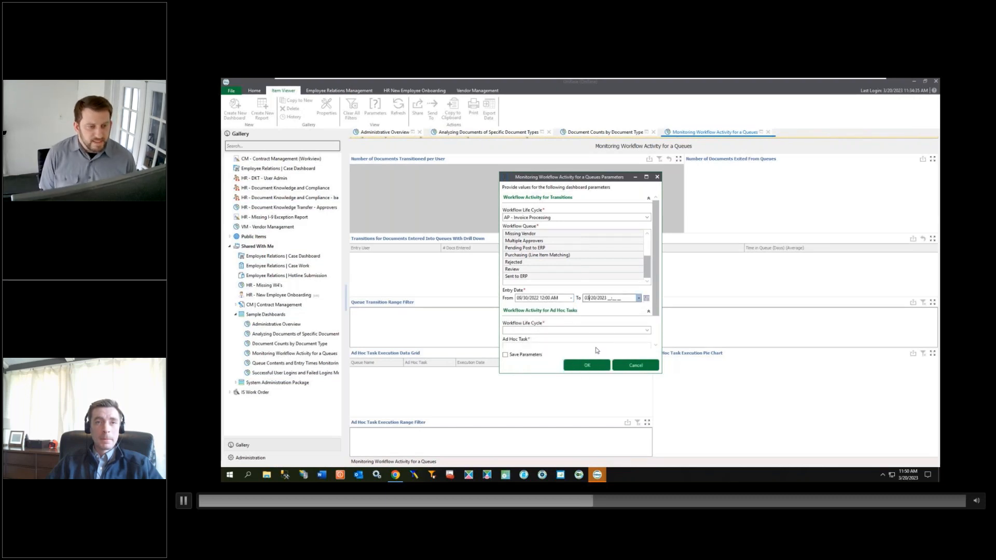
Step: Choose AP - Invoice Processing as the Ad Hoc Tasks life cycle and select tasks Approve through Submit Vendor to ERP
scroll(602, 320, "down", 2)
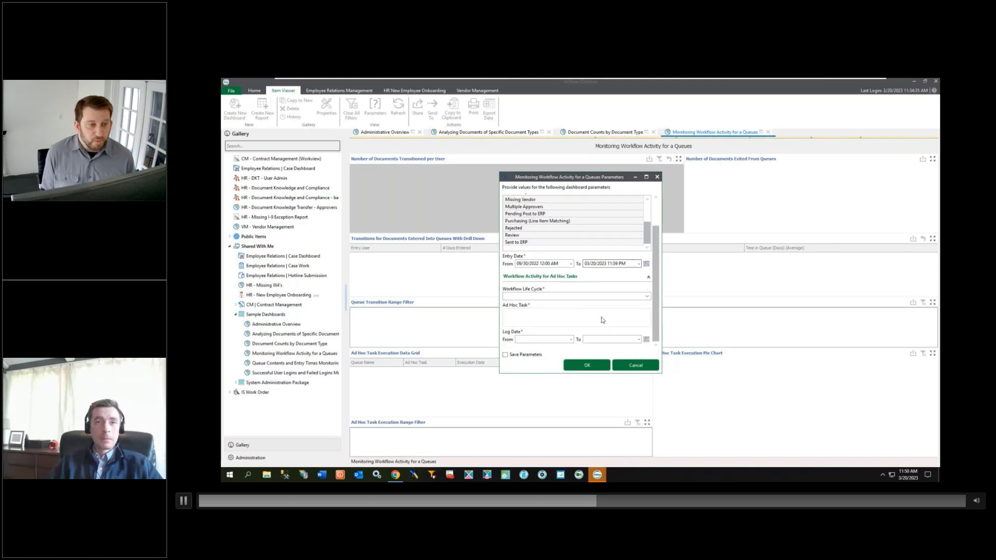
left_click(648, 297)
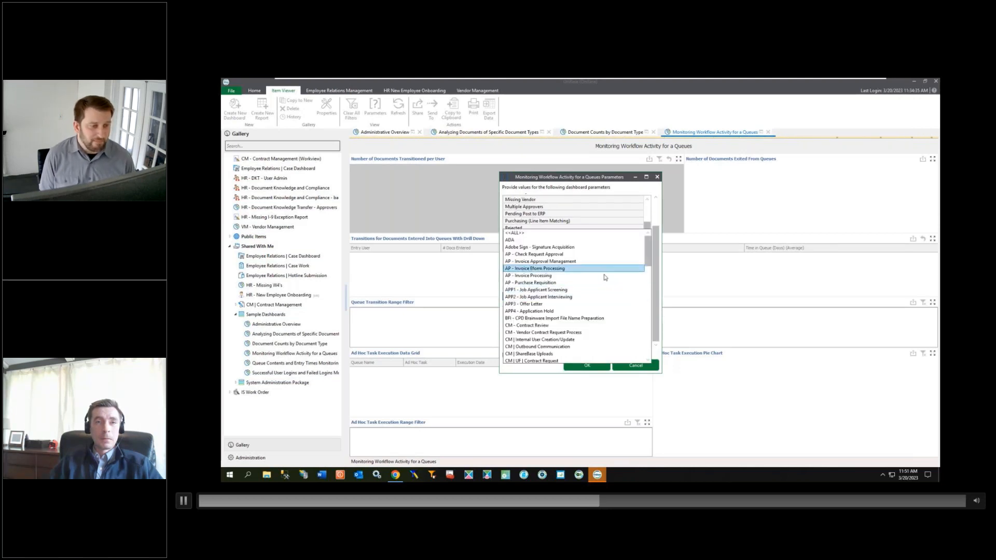
left_click(604, 276)
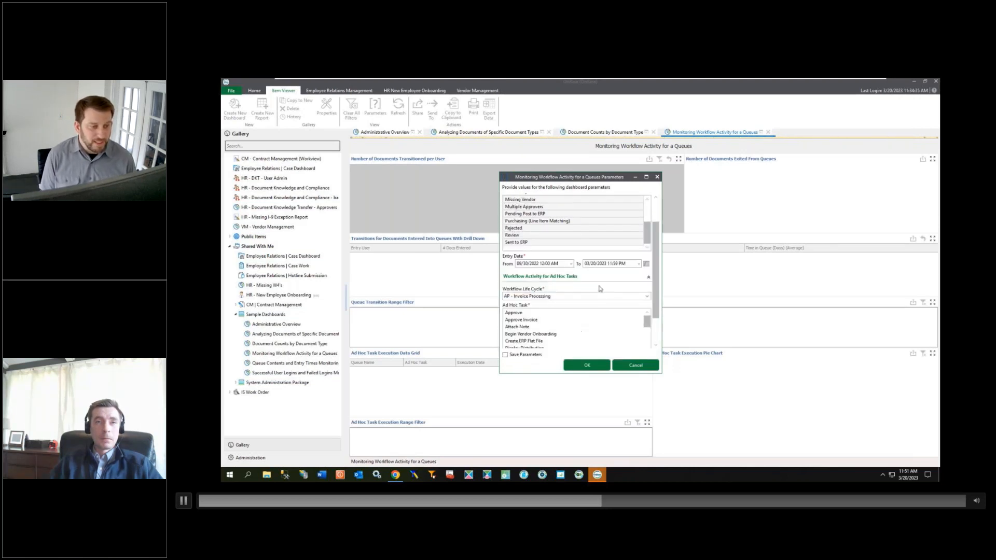
left_click(588, 312)
scroll(588, 315, "down", 5)
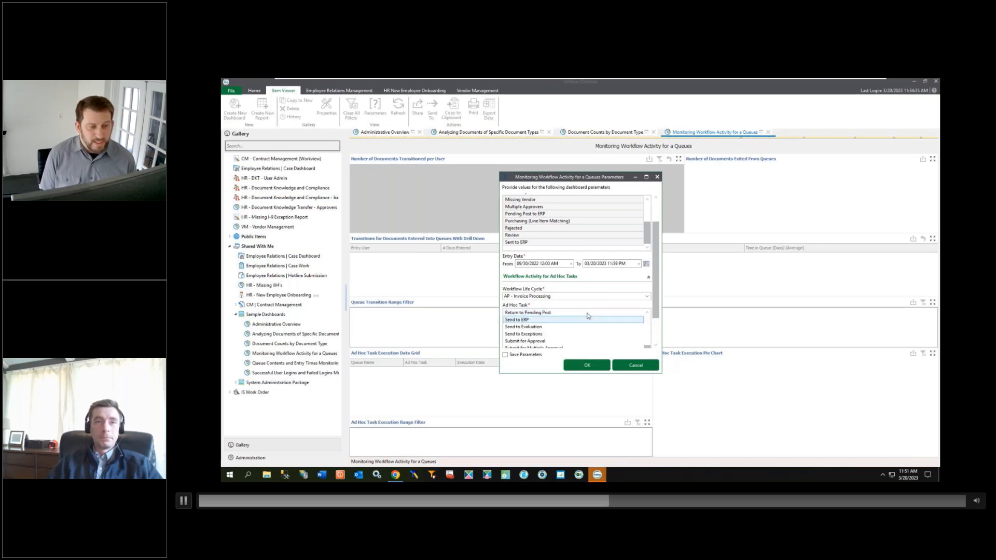
left_click_drag(655, 316, 652, 343)
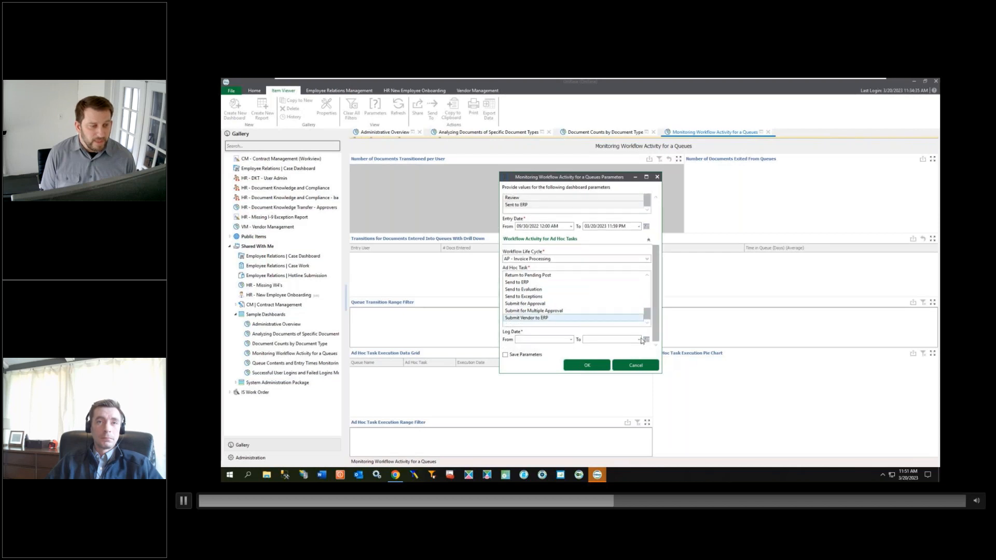
left_click(585, 320, "shift")
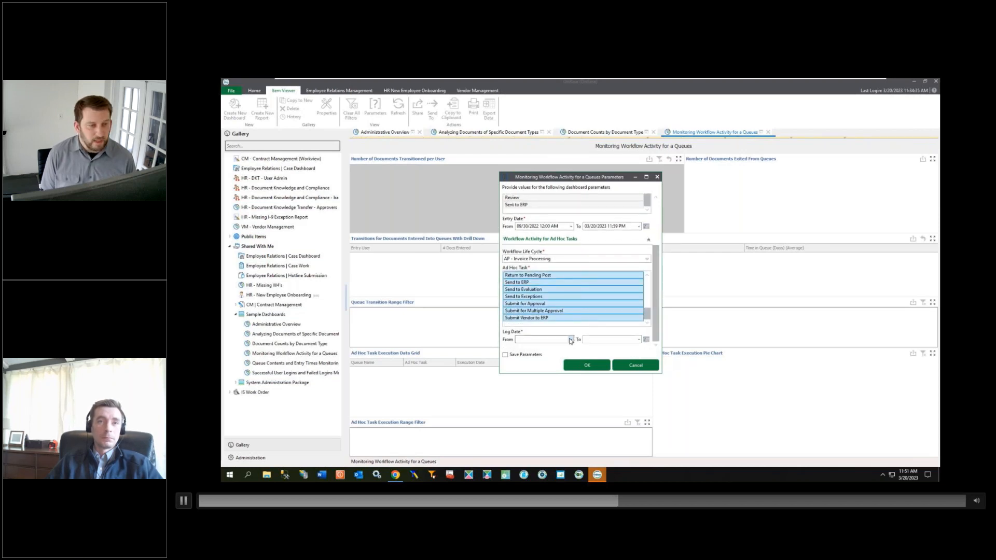
Step: Set the Log Date range from 09/30/2022 to 03/20/2023 and run the dashboard
left_click(571, 340)
left_click(520, 347)
left_click(521, 347)
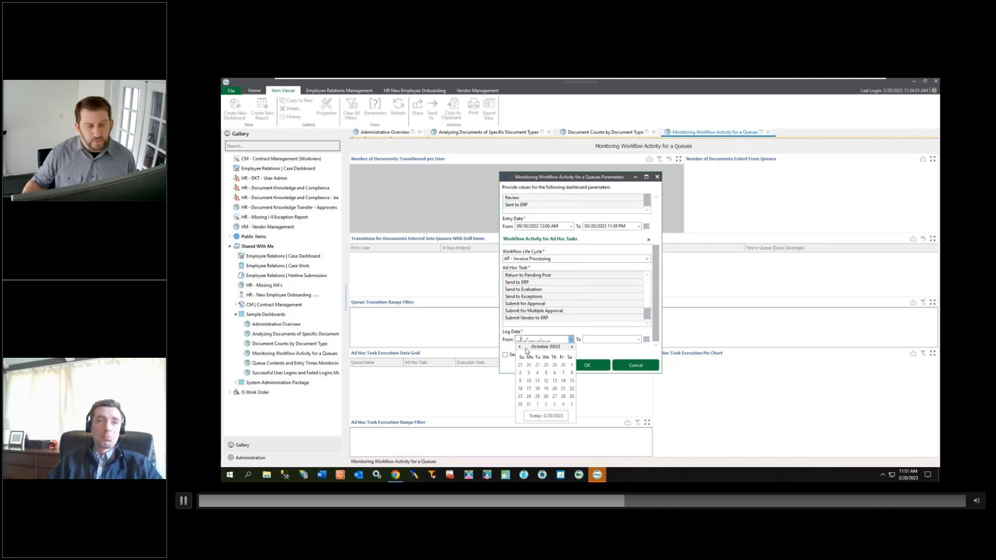
left_click(563, 365)
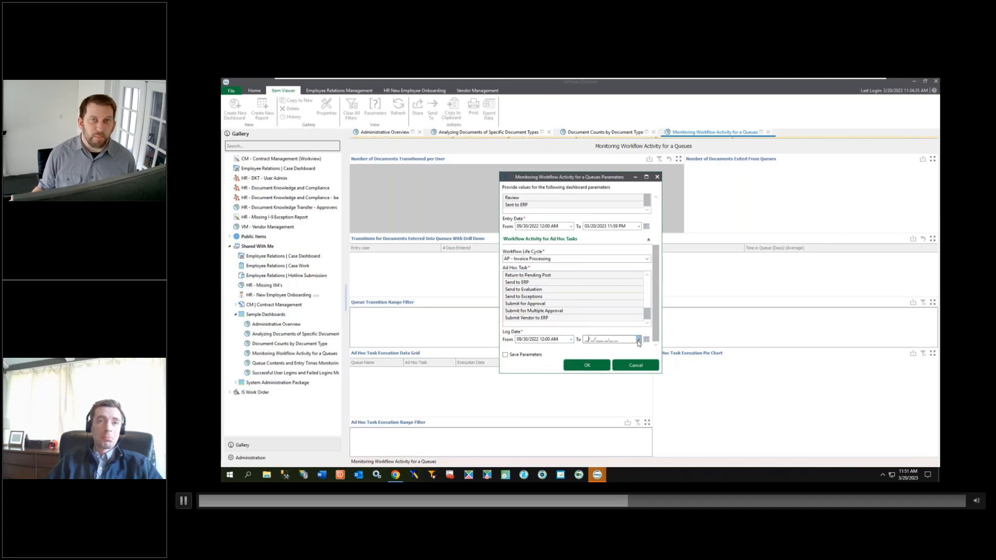
left_click(639, 340)
left_click(597, 388)
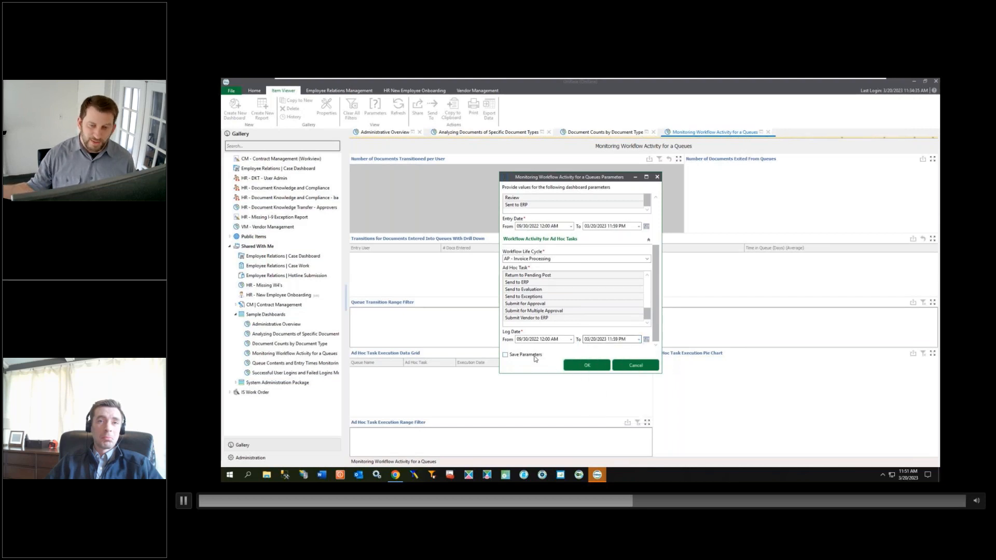
left_click(585, 366)
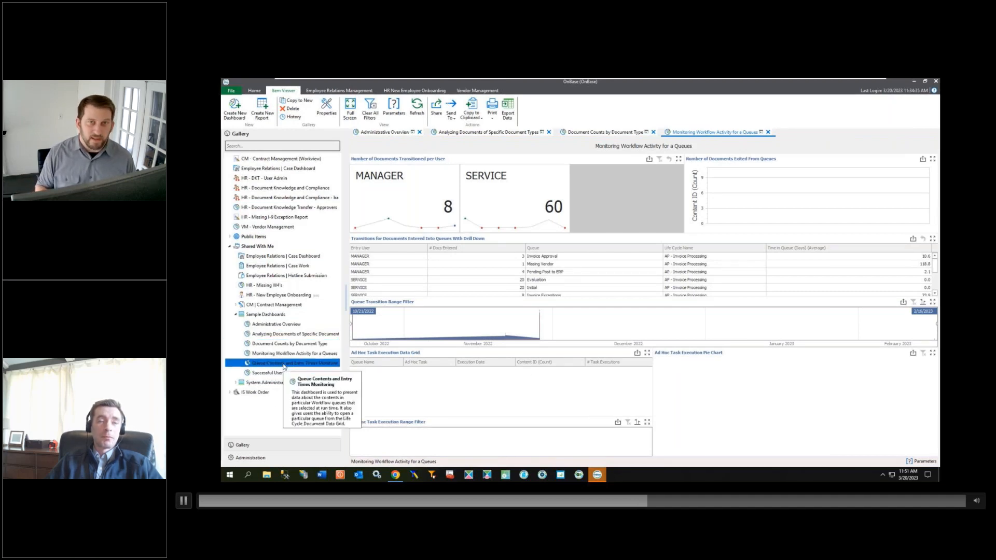
Step: Open Queue Contents and Entry Times Monitoring with the AP - Invoice Processing life cycle and all its workflow queues
double_click(284, 365)
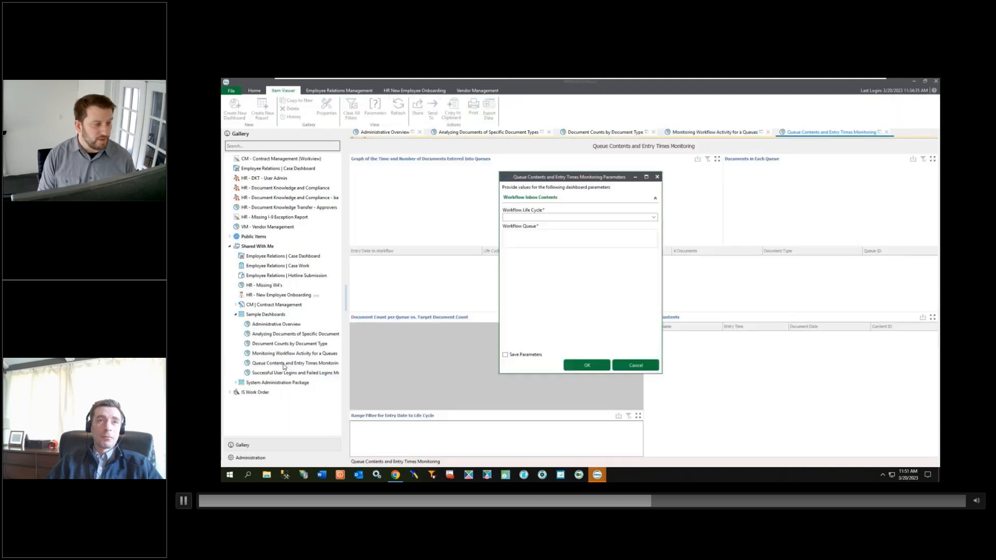
left_click(653, 217)
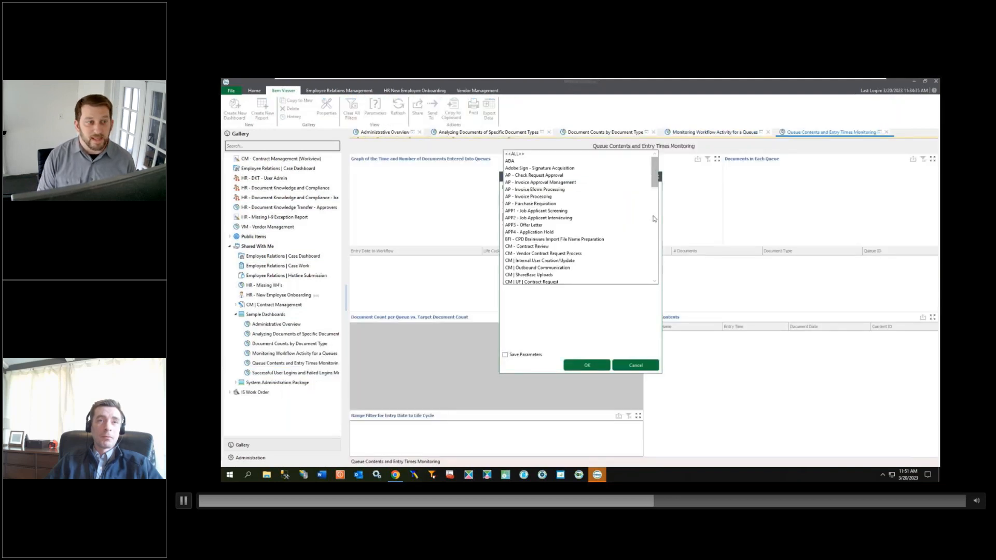
left_click(611, 196)
left_click(574, 233)
scroll(570, 254, "down", 2)
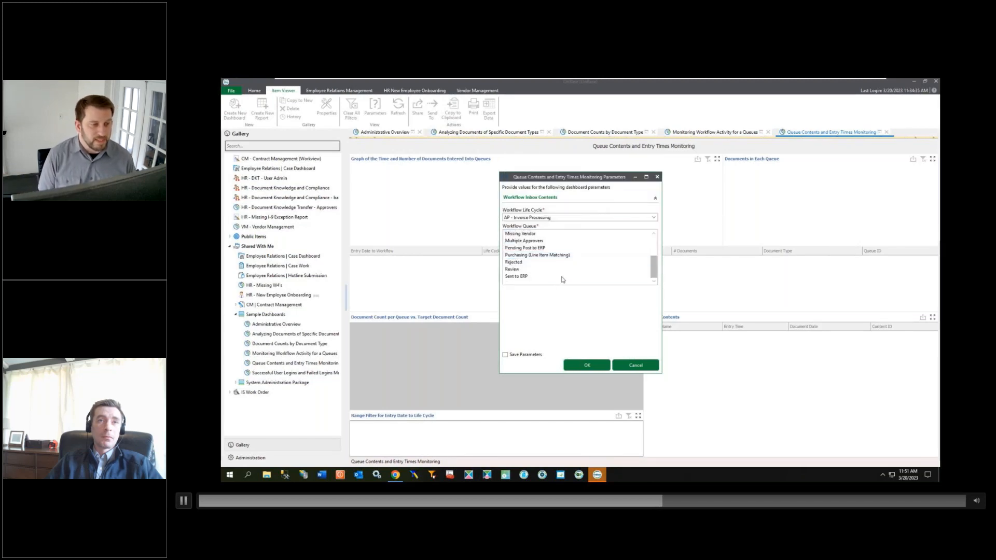
left_click(563, 276, "shift")
left_click(505, 355)
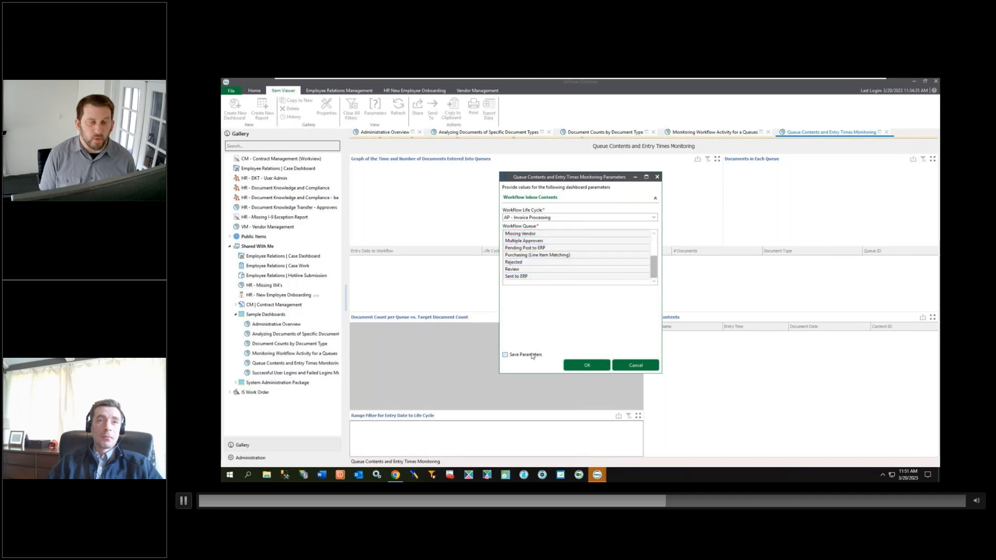
left_click(568, 364)
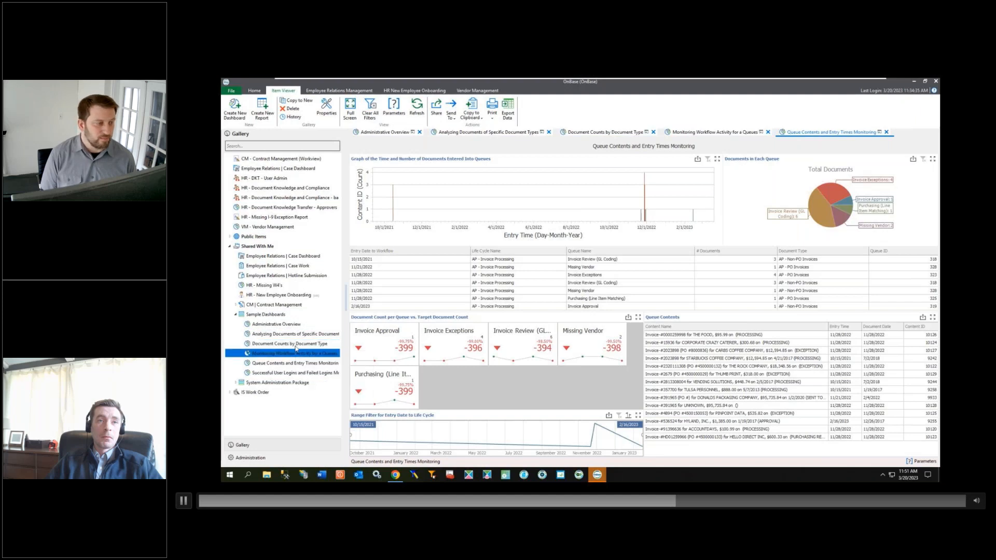
Step: Run the Successful User Logins and Failed Logins Monitoring dashboard with the 1/1/2023 to 3/20/2023 date ranges
left_click(290, 373)
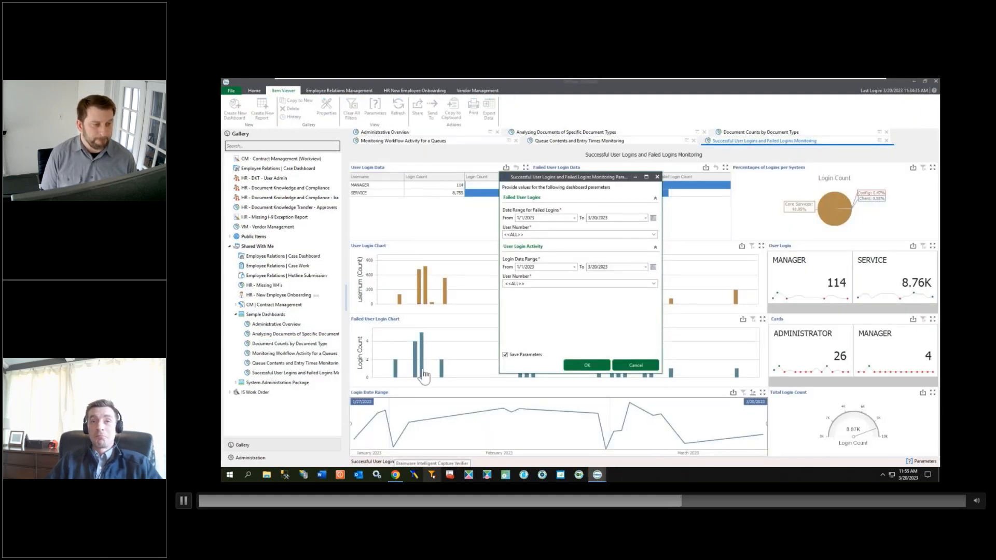
left_click(595, 367)
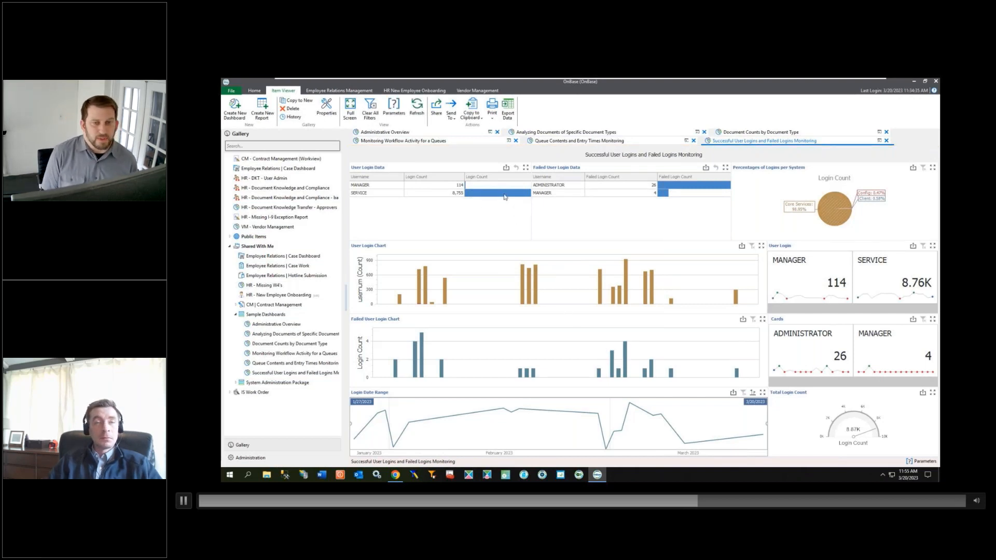
Step: Drill into the login data by filtering on the Config and Core Services slices and the user tiles
left_click(866, 194)
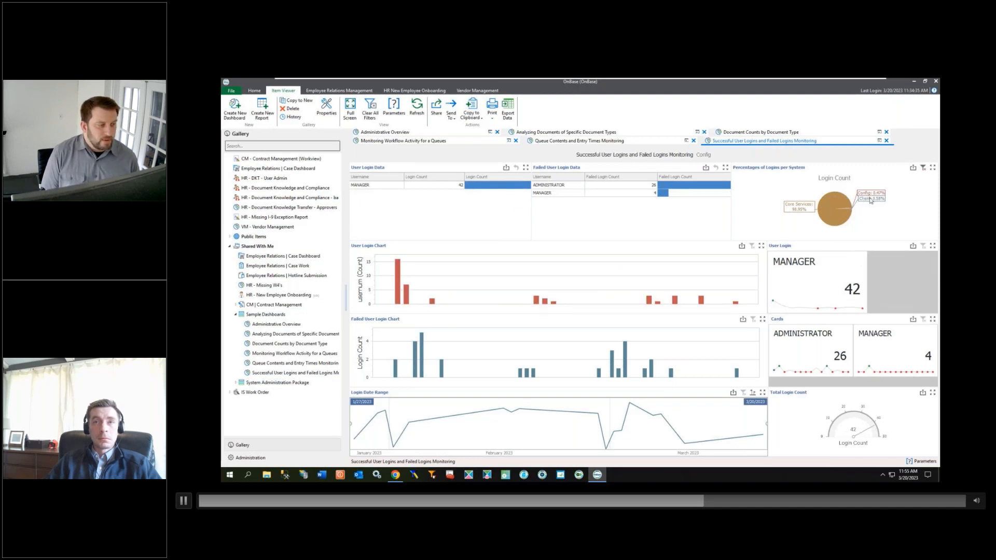
left_click(871, 199)
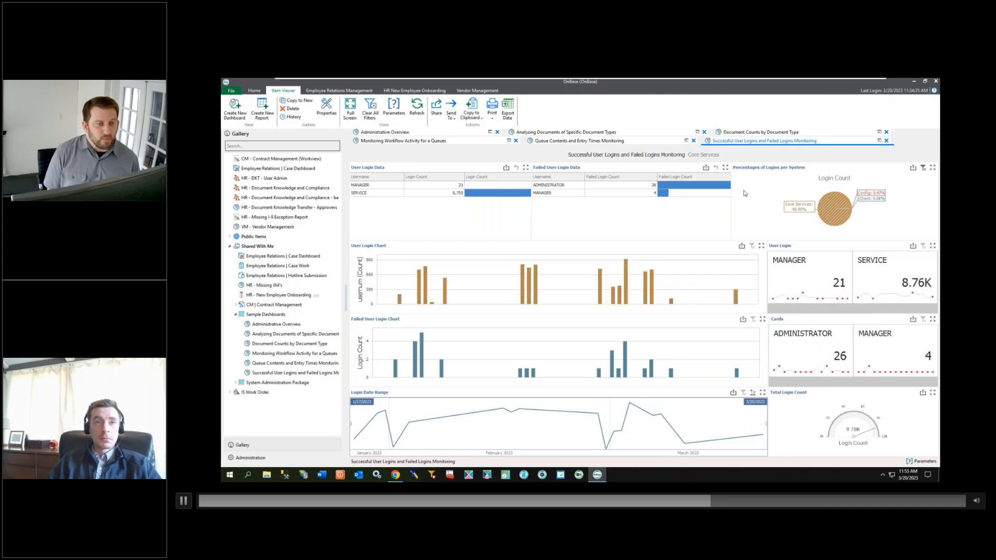
left_click(797, 276)
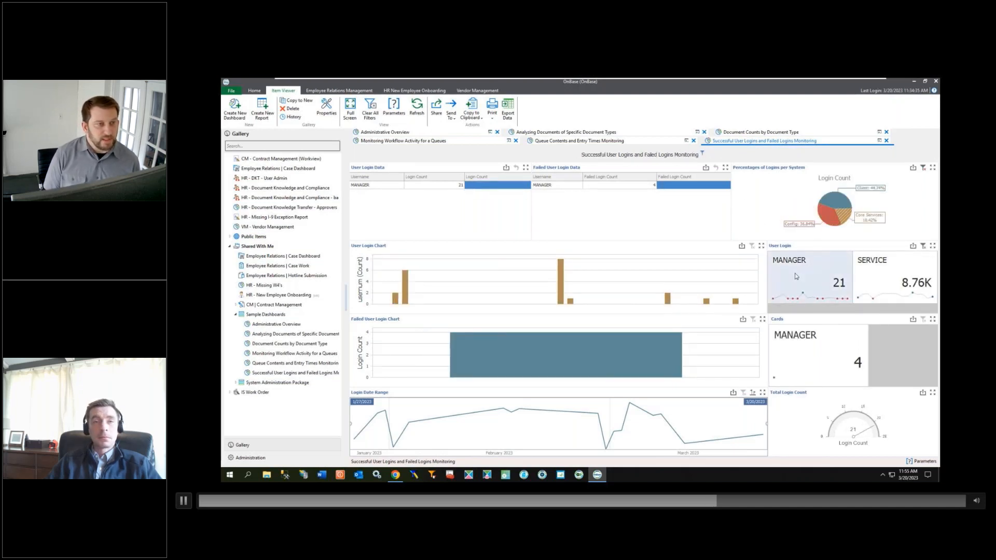
left_click(889, 278)
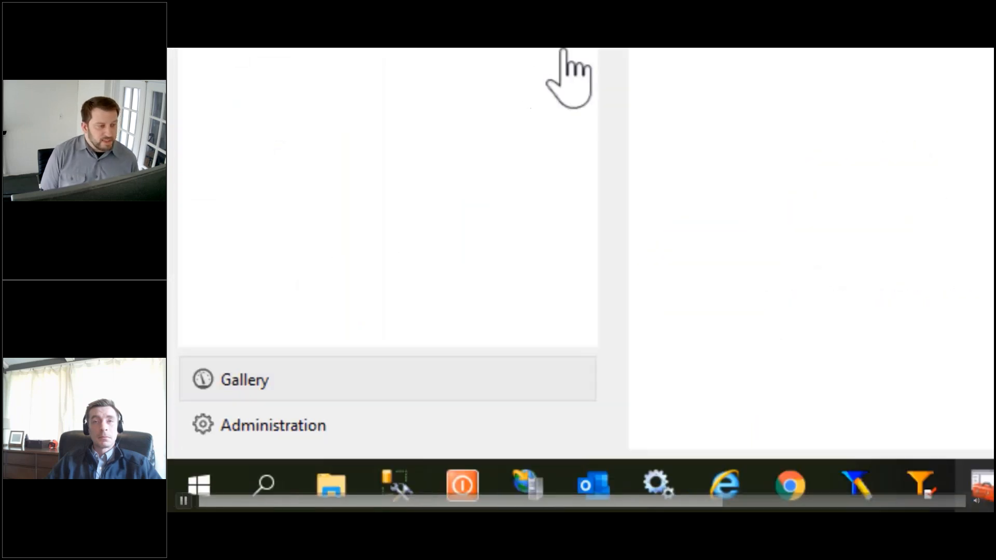
Step: Open Administration and start a new data provider converted from Report Services reports
left_click(285, 430)
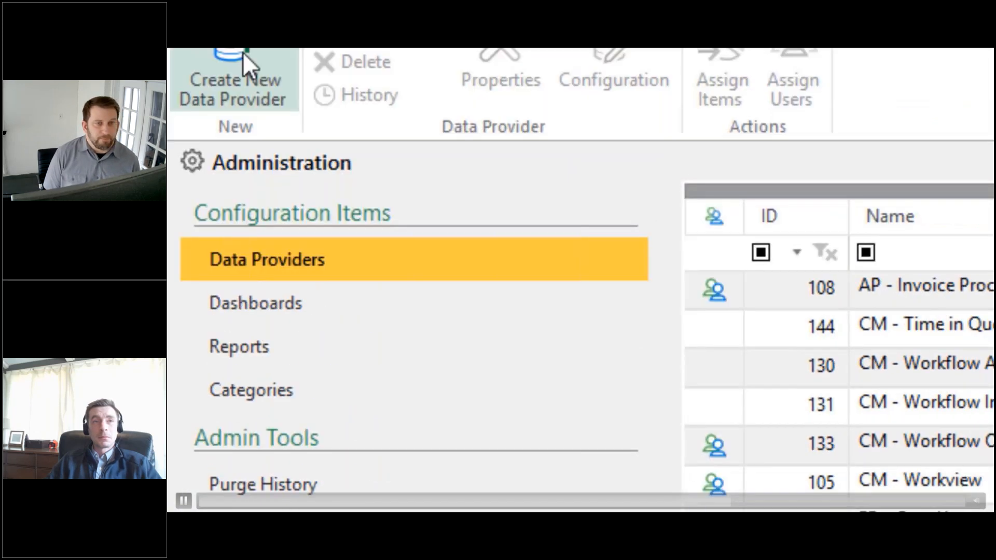
left_click(243, 62)
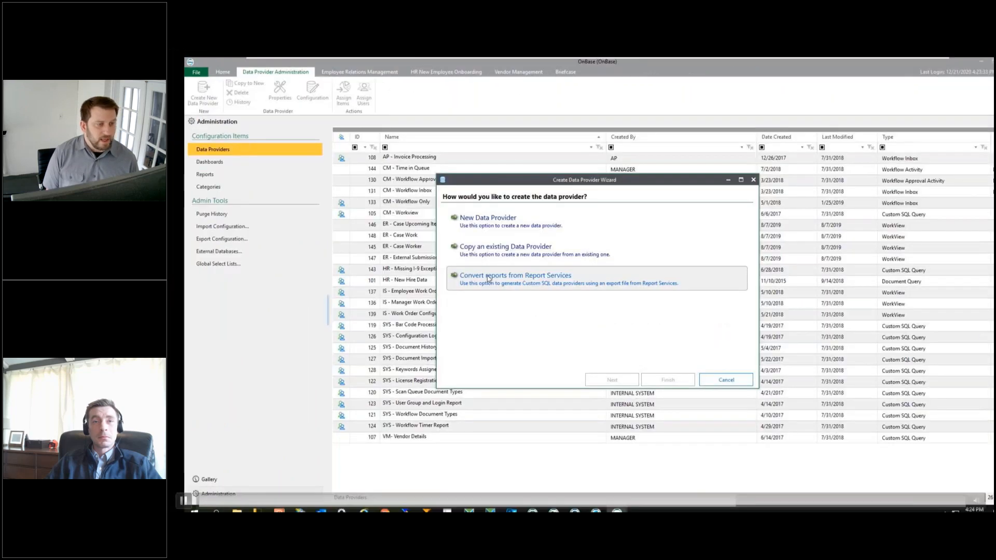
left_click(744, 465)
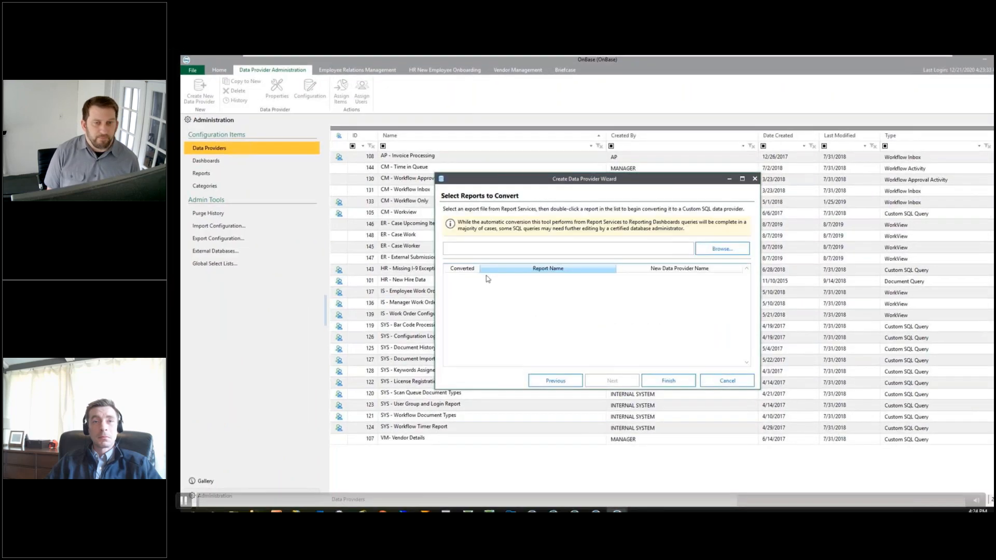
Step: Browse to Report Services Exports, RS_EXPORTS - SQL and load LicensingReports.xml
left_click(722, 249)
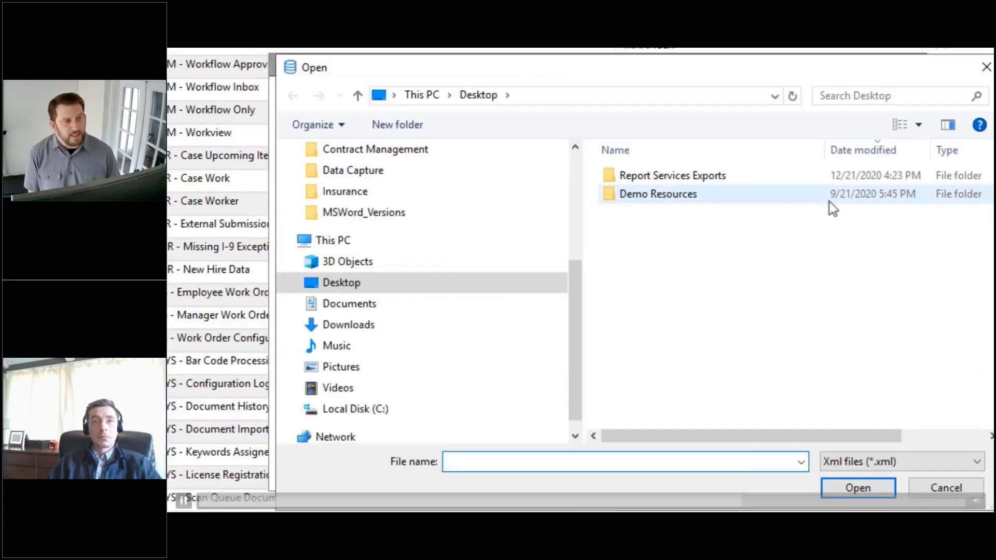
double_click(681, 176)
left_click(687, 200)
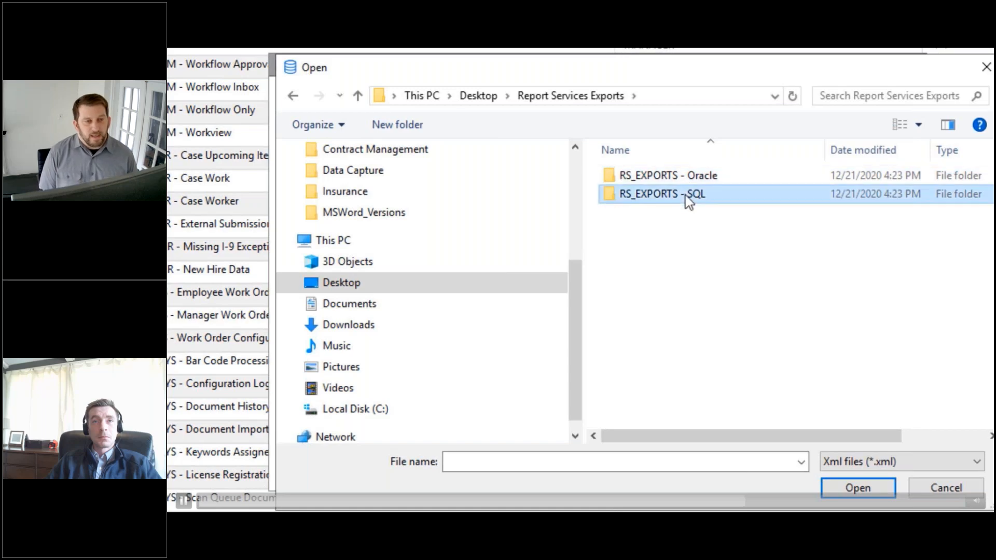
double_click(687, 201)
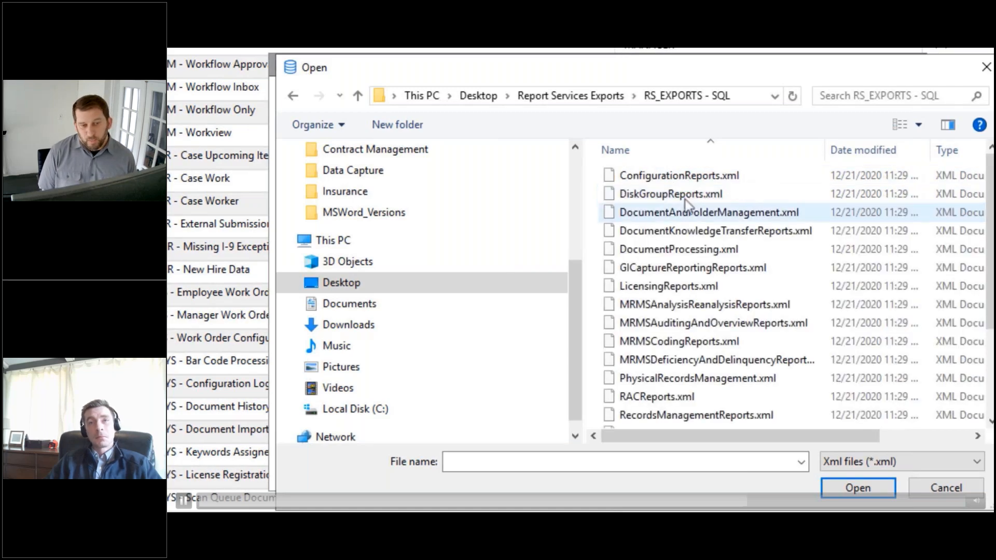
double_click(690, 286)
Step: Convert the Product License Report, accepting its SQL query and display columns
left_click(452, 285)
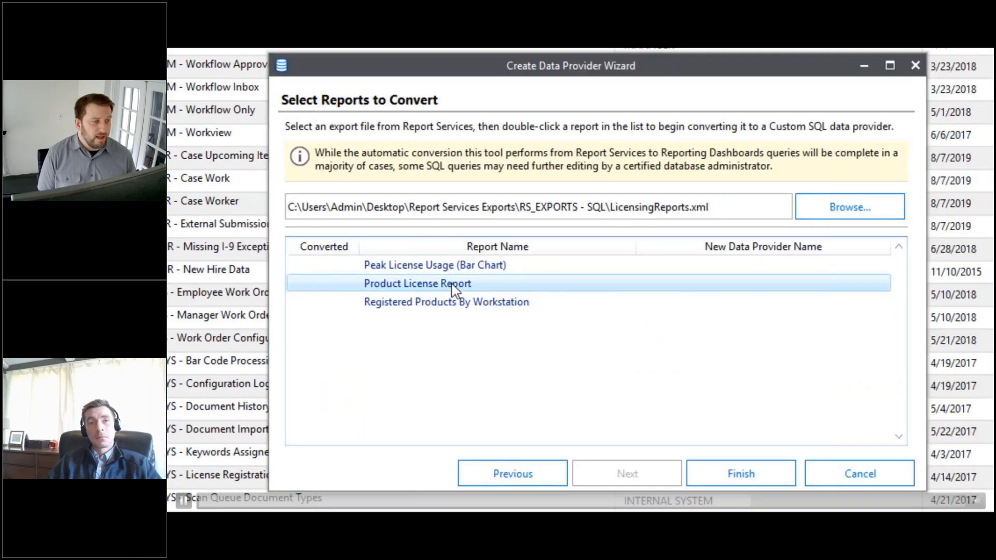
double_click(452, 285)
left_click(596, 480)
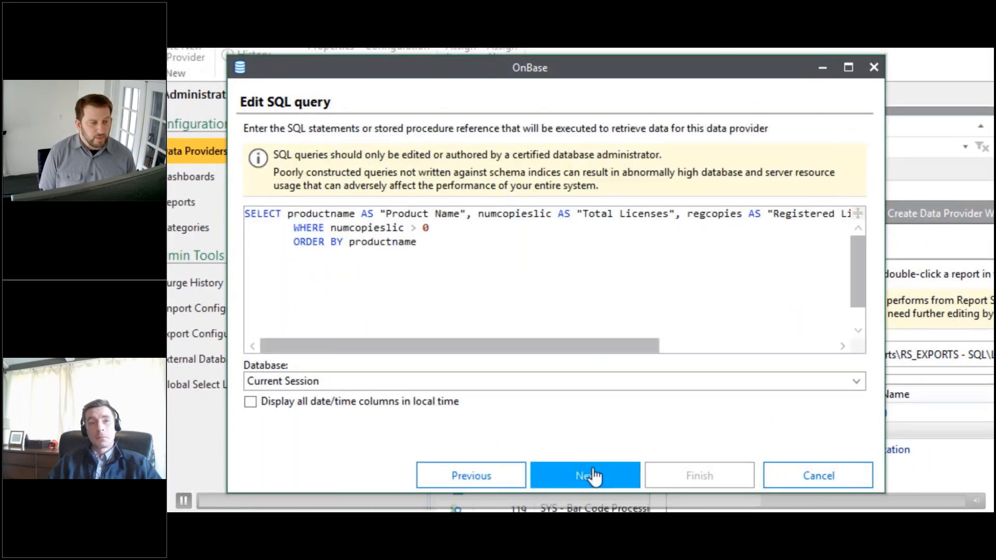
left_click(594, 476)
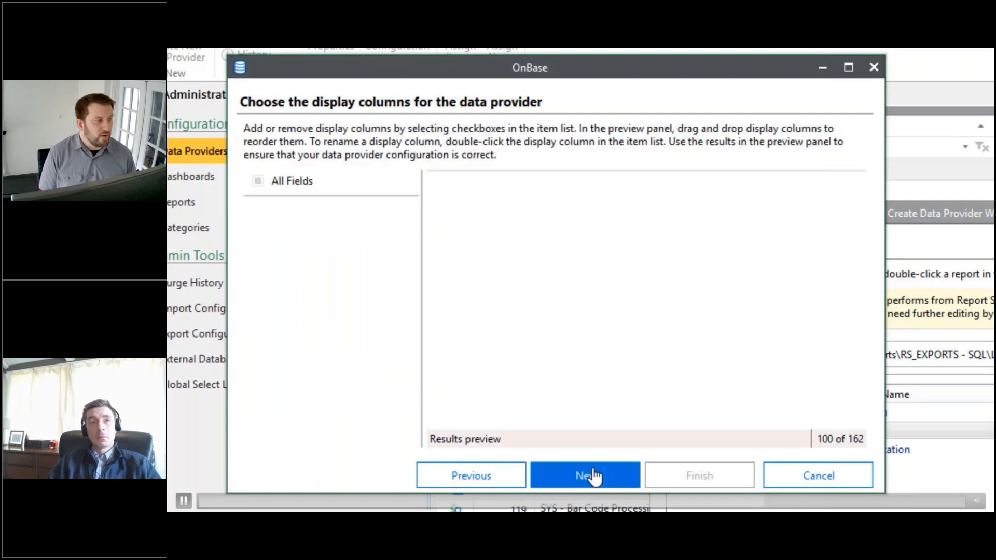
left_click(594, 476)
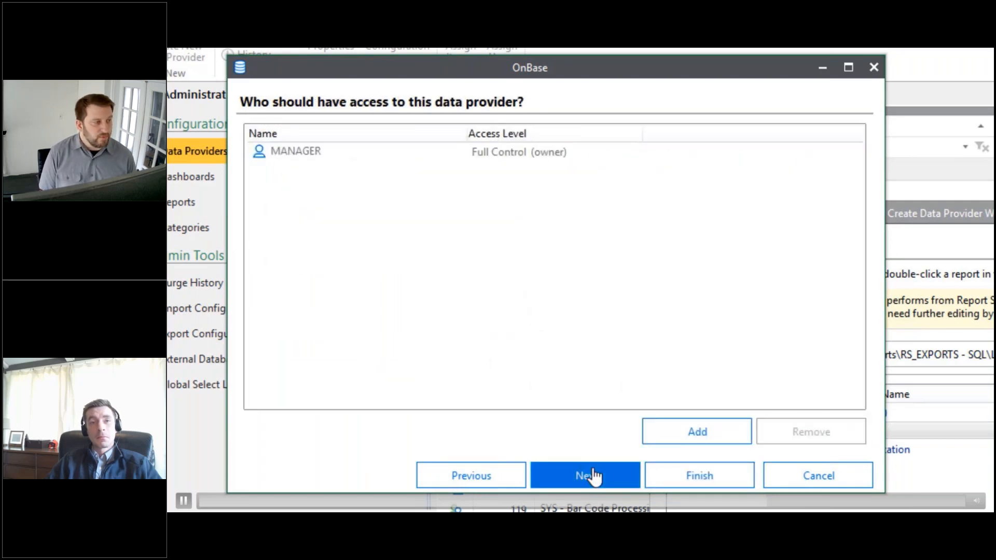
Step: Add the MANAGER user group to the data provider's access list
left_click(682, 435)
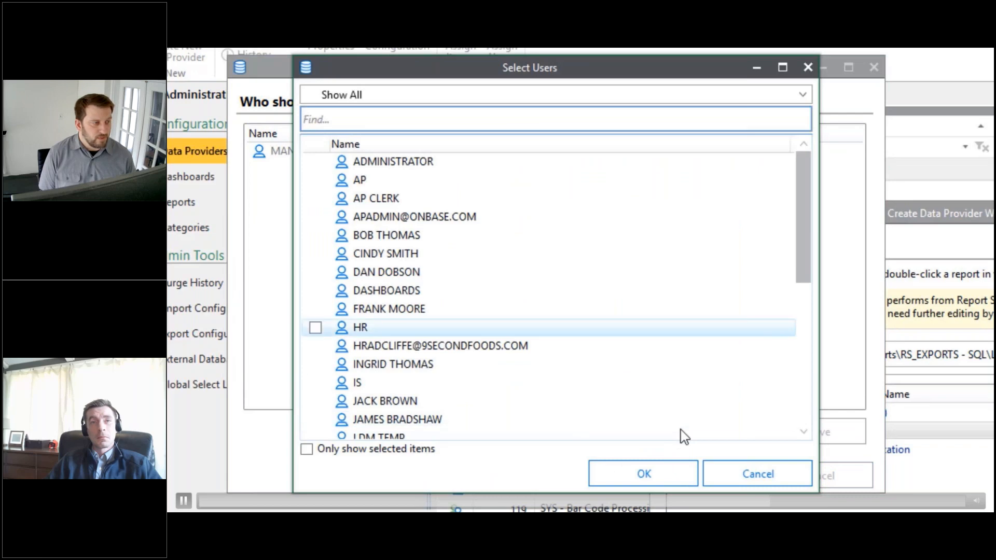
scroll(363, 326, "down", 7)
left_click(315, 383)
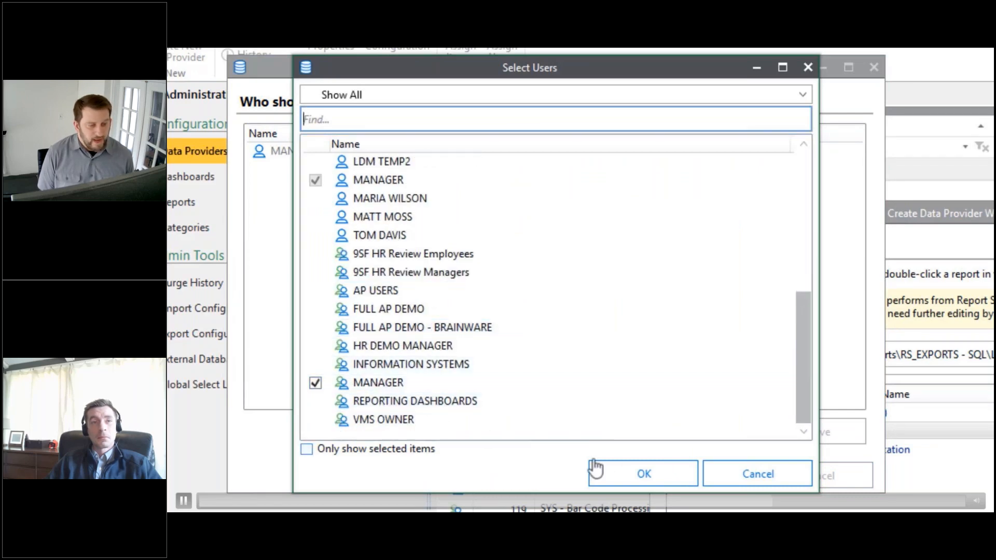
left_click(655, 480)
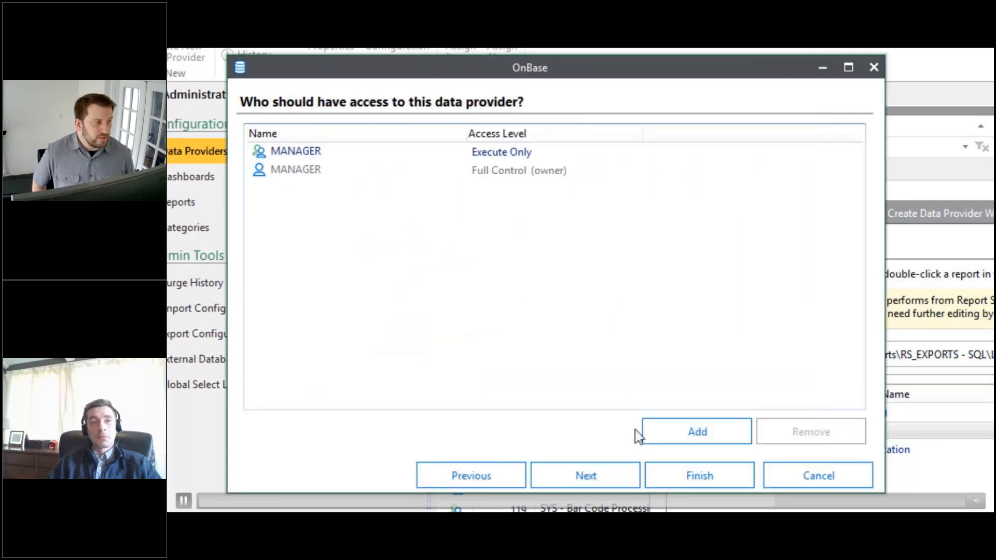
Step: Give the MANAGER group Full Control, finish the conversion and close the wizard
right_click(525, 156)
left_click(559, 171)
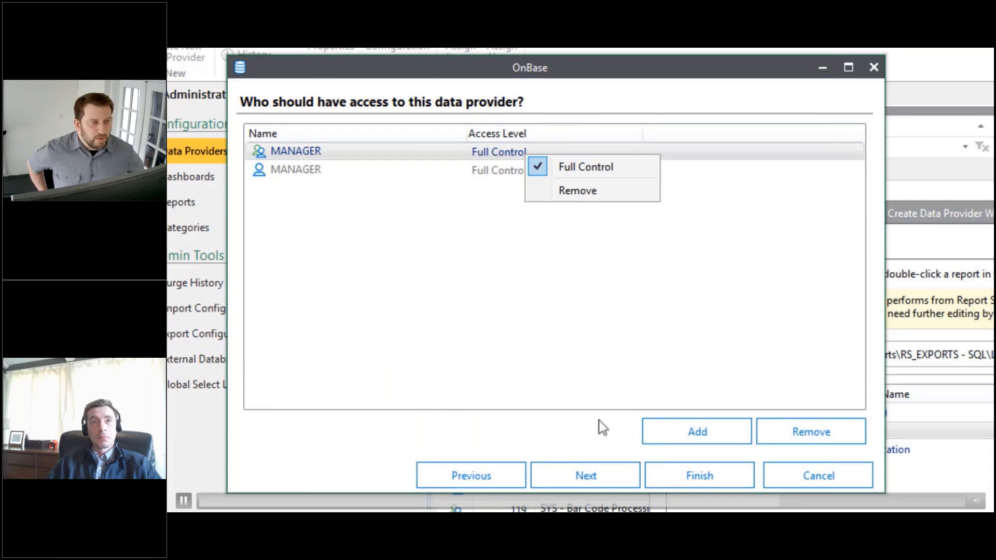
left_click(607, 478)
left_click(704, 477)
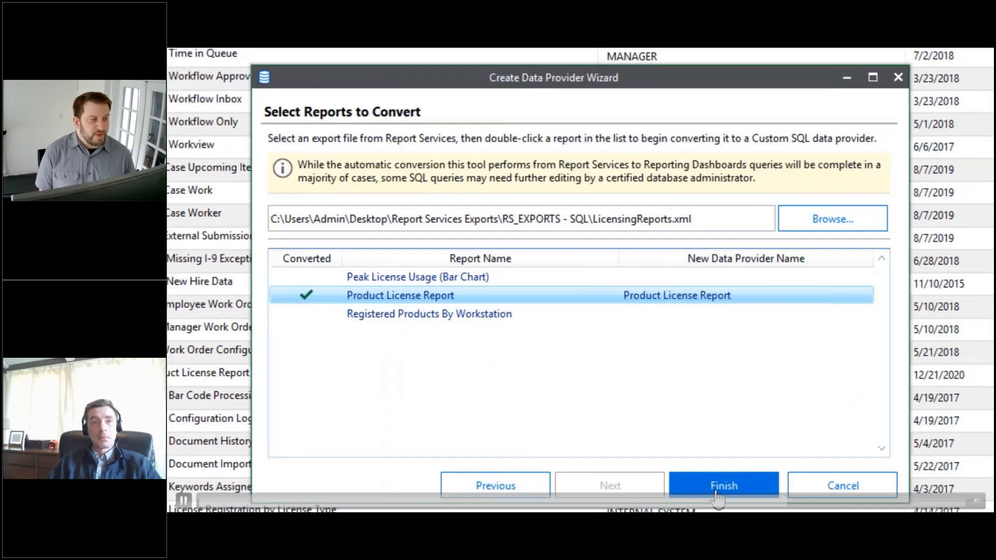
left_click(716, 490)
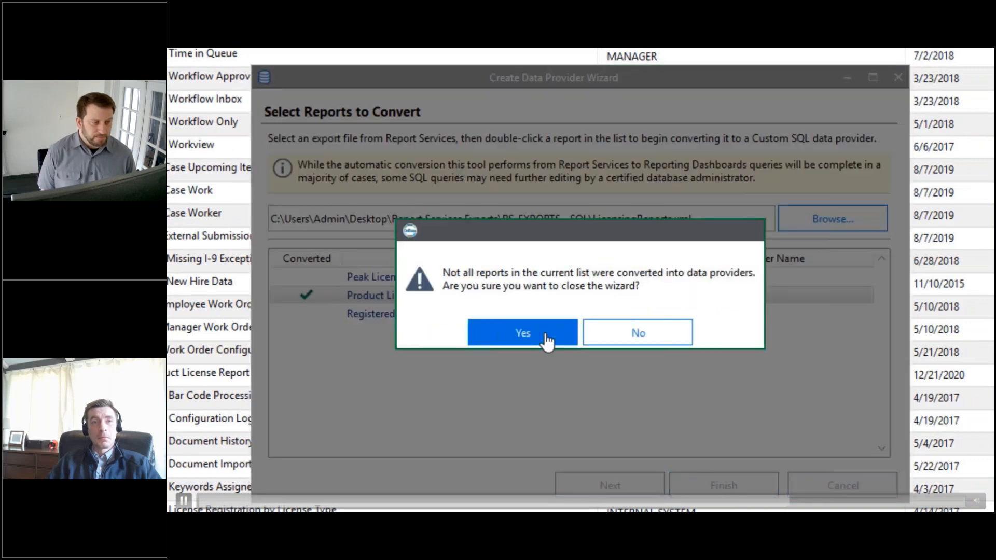
left_click(547, 341)
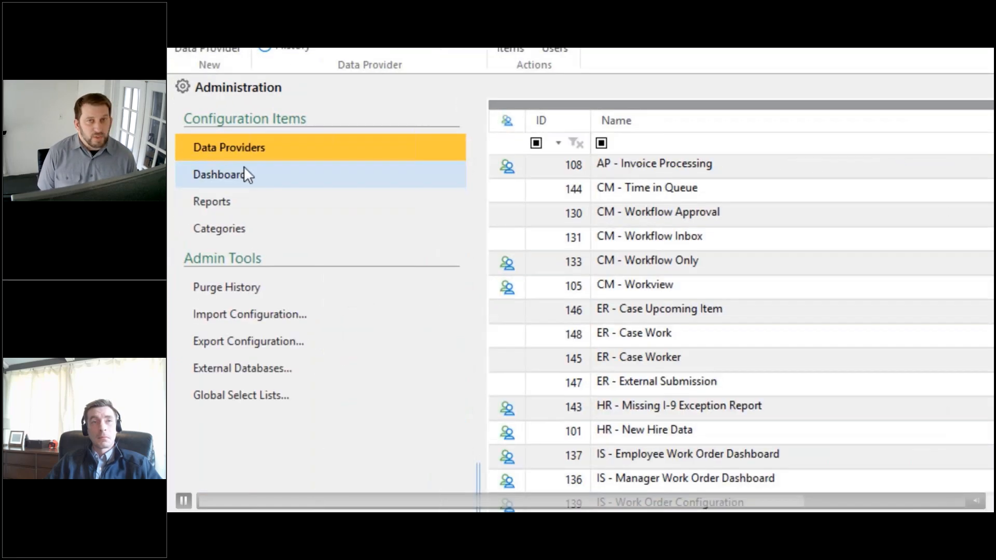
Step: Create a new dashboard named Product License Report
left_click(244, 167)
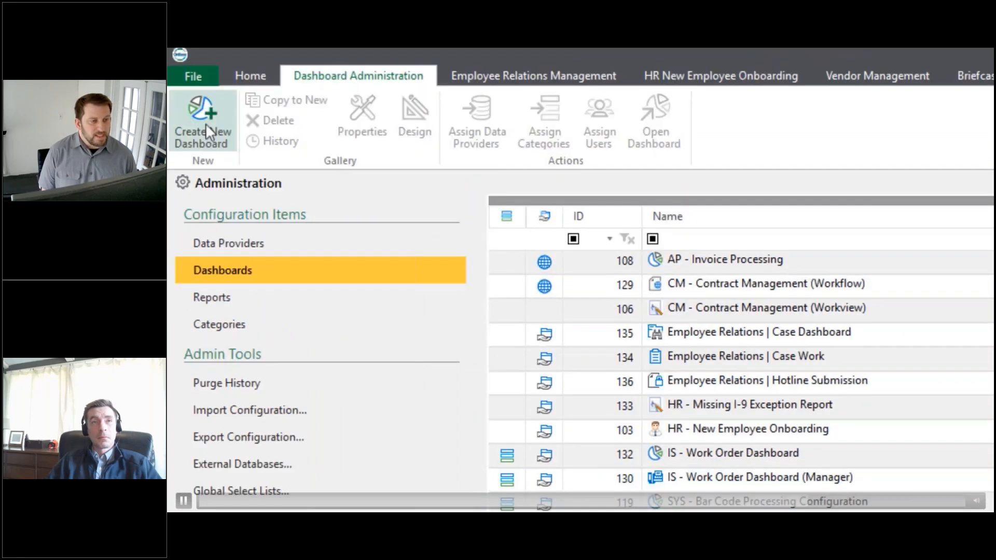
left_click(210, 25)
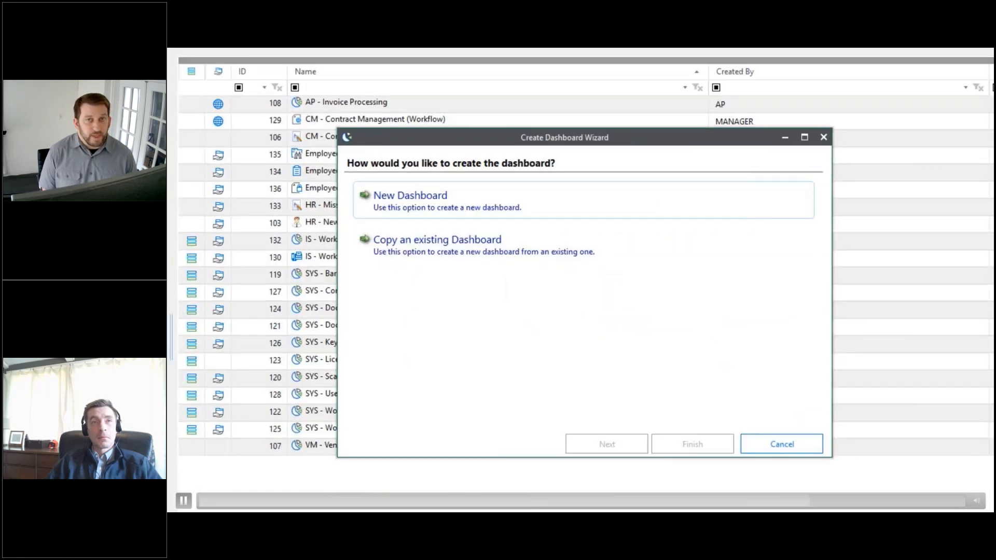
left_click(445, 210)
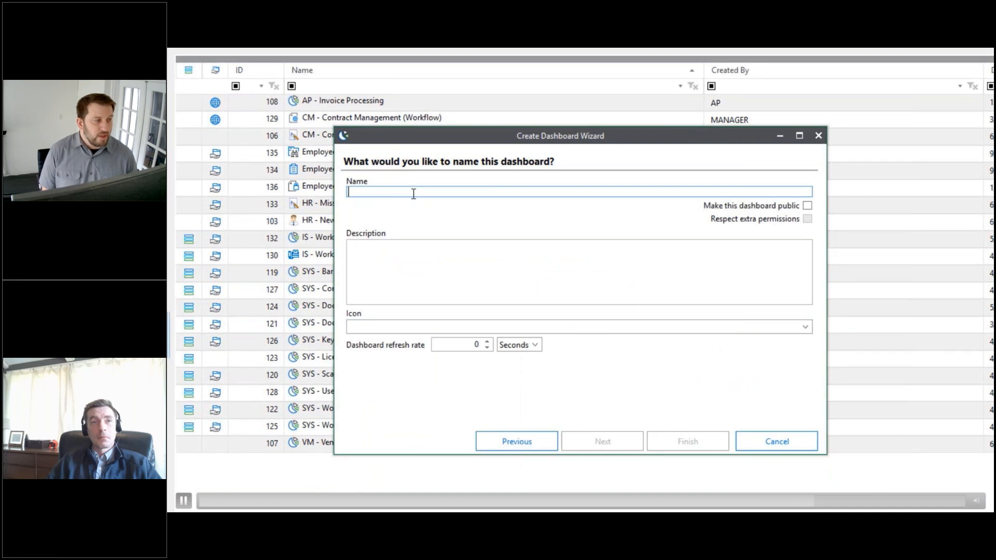
type("Product License Report")
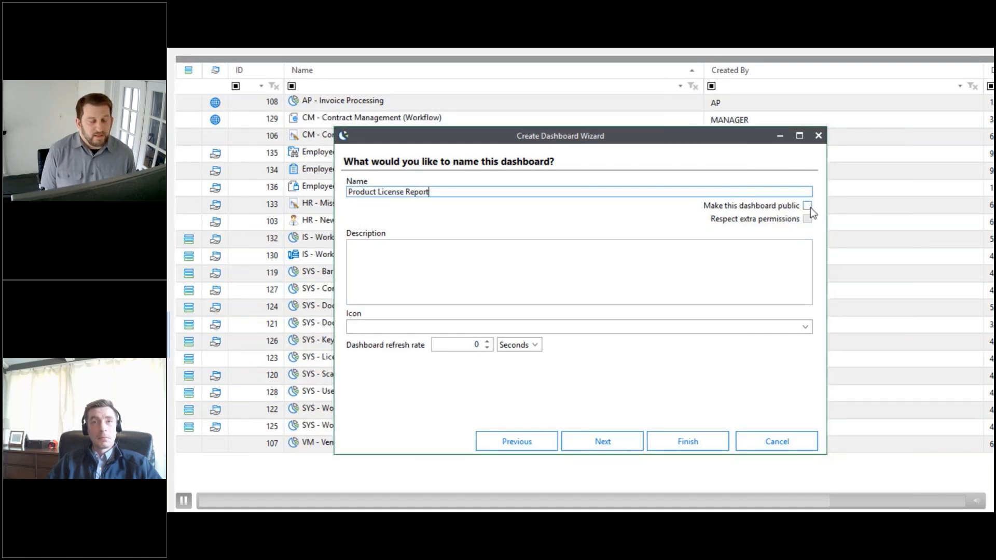
left_click(602, 441)
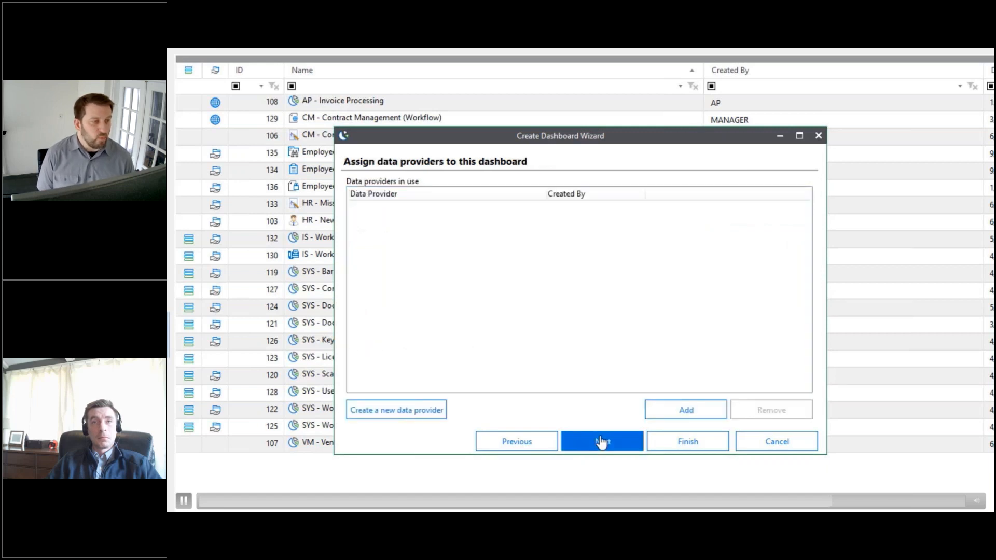
Step: Assign the Product License Report data provider to the new dashboard
left_click(681, 415)
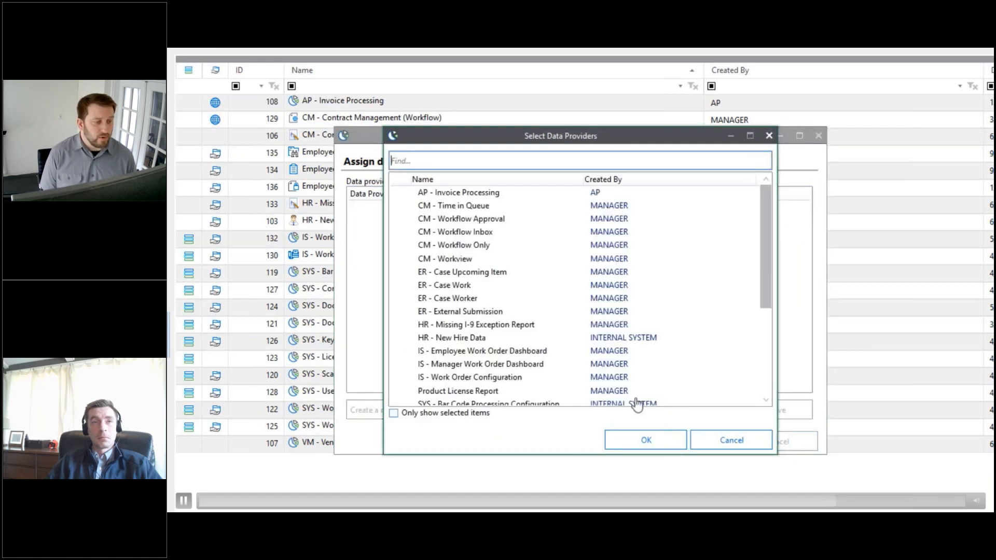
scroll(459, 340, "down", 2)
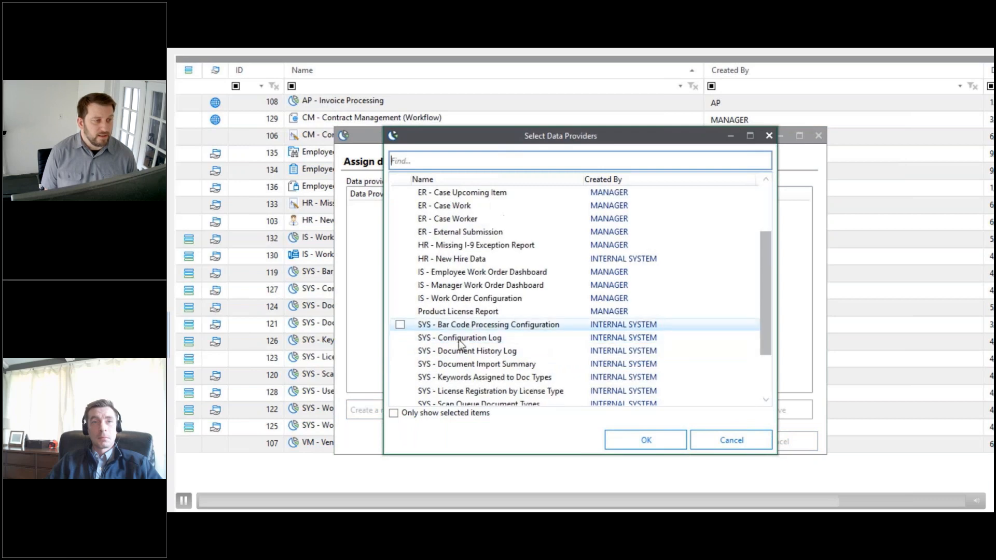
left_click(400, 311)
left_click(643, 441)
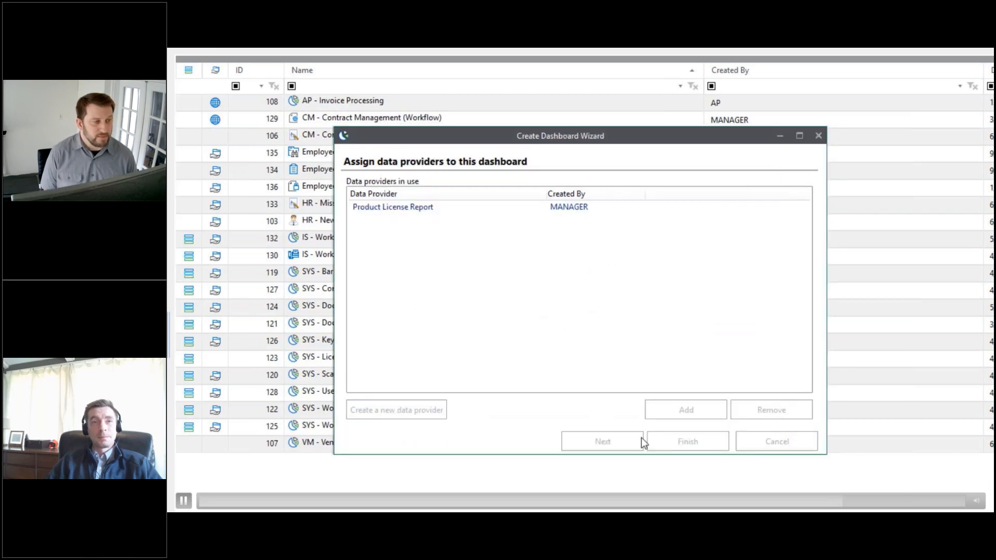
Step: Grant the MANAGER user group access to the dashboard
left_click(620, 440)
left_click(693, 410)
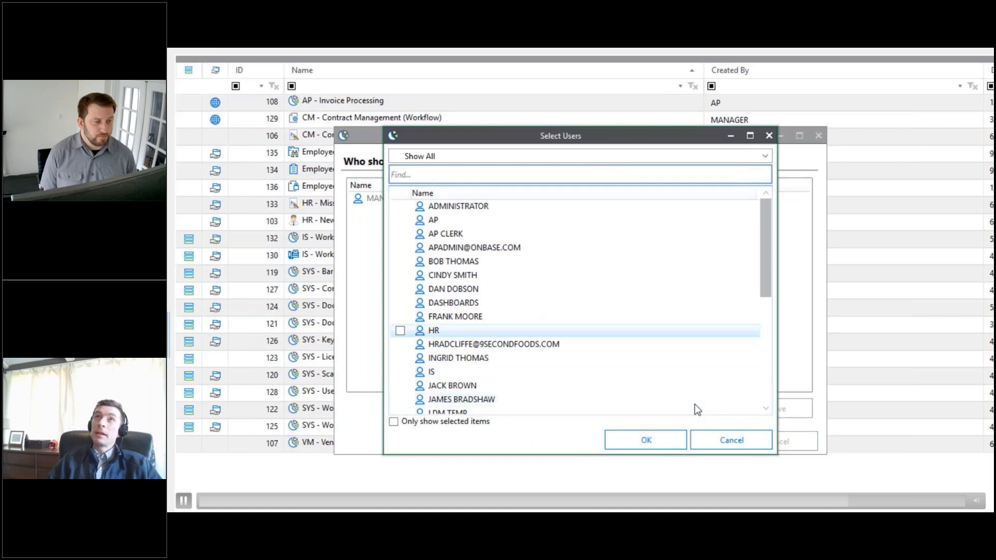
scroll(695, 406, "down", 6)
left_click(400, 372)
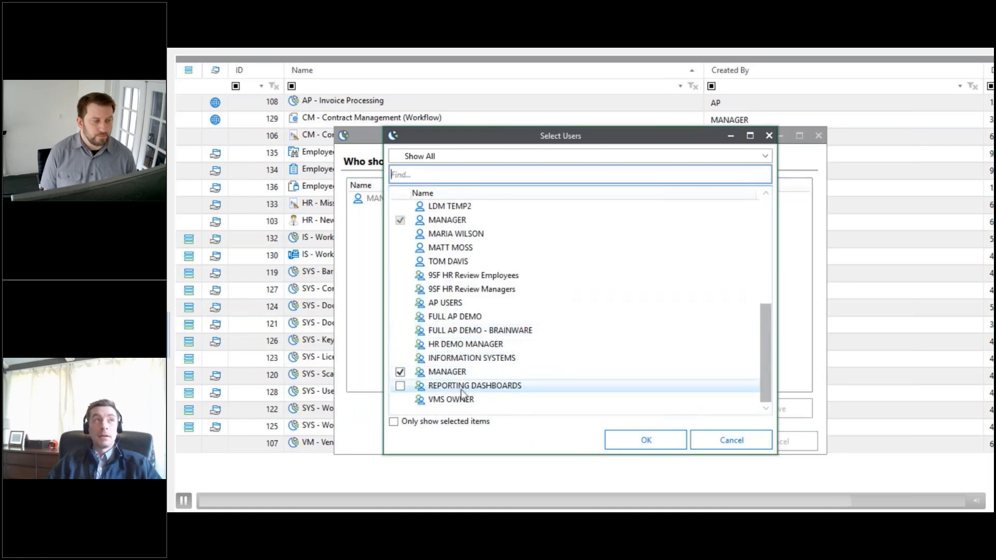
left_click(628, 438)
Step: Give the MANAGER group Full Control, then finish the wizard with the dashboard designer launching
right_click(541, 218)
mouse_move(555, 220)
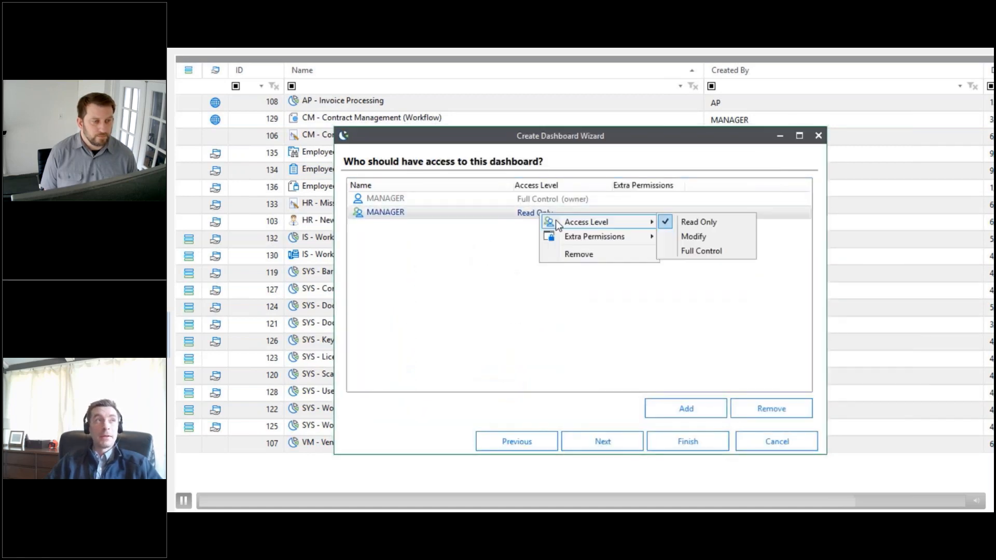
left_click(703, 250)
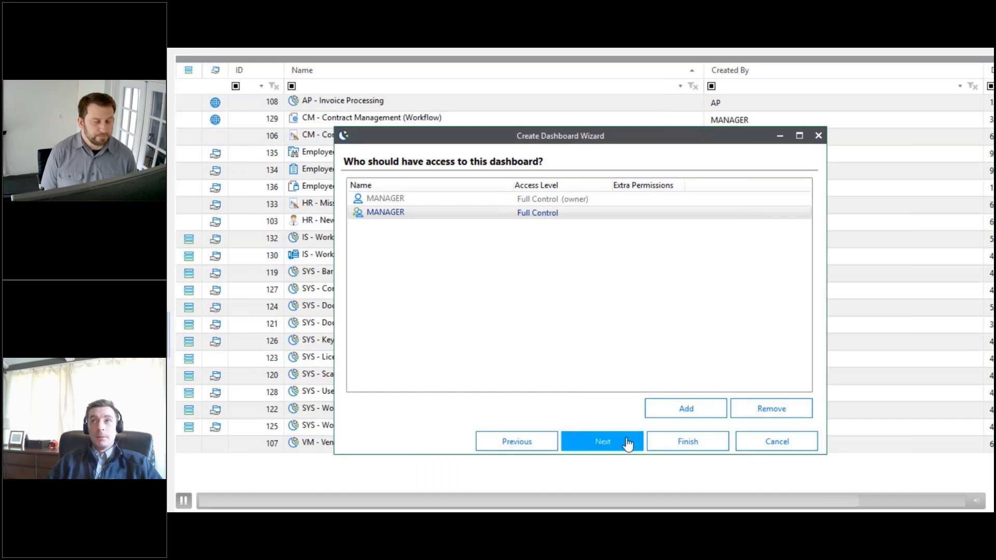
left_click(628, 440)
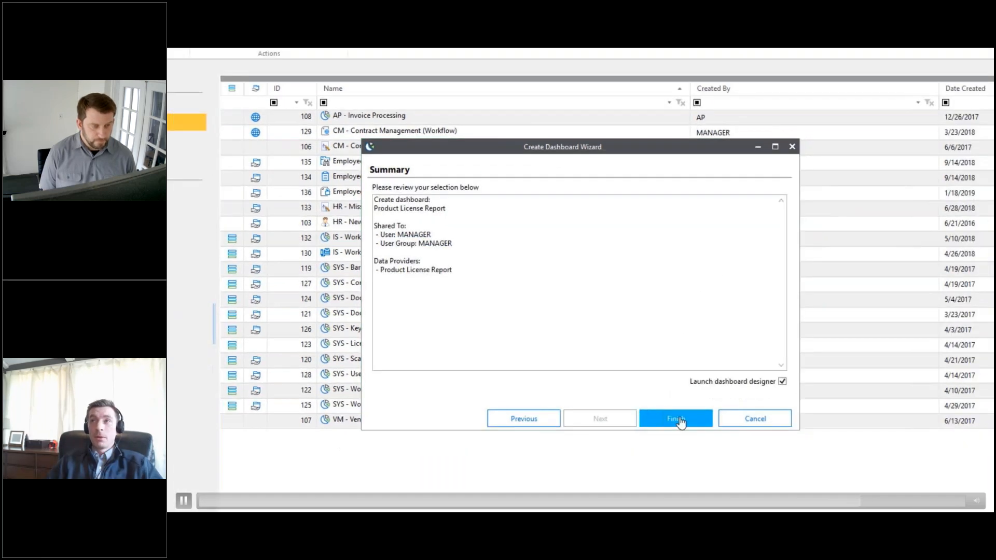
left_click(691, 441)
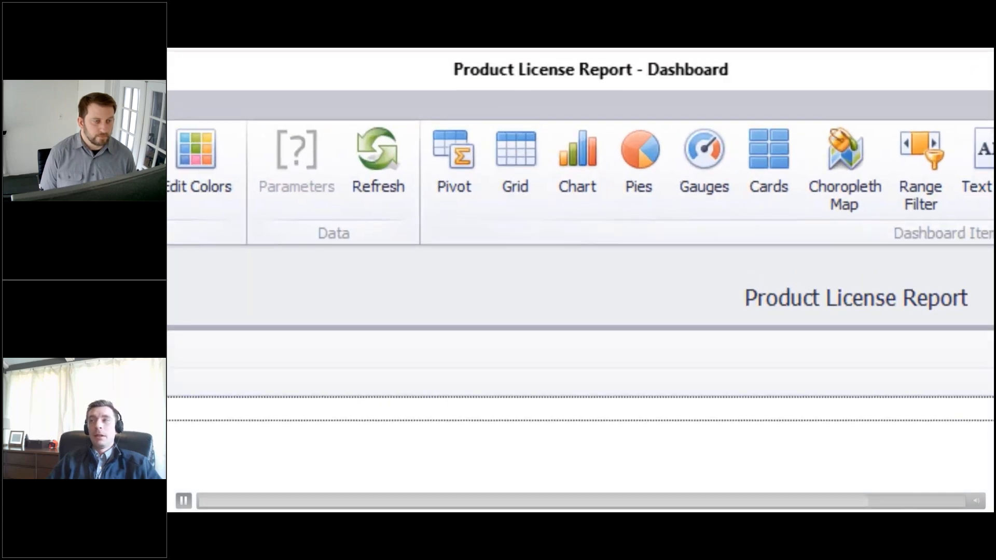
Step: Build a grid with Product Name, Registered Licenses and Total Licenses as columns
left_click_drag(212, 164, 294, 146)
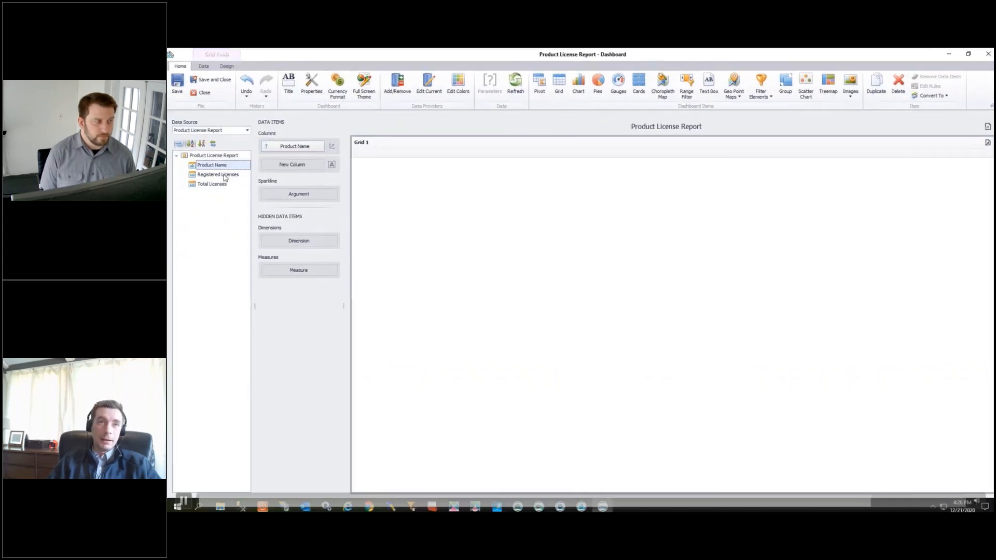
left_click_drag(271, 255, 372, 230)
left_click_drag(249, 265, 376, 259)
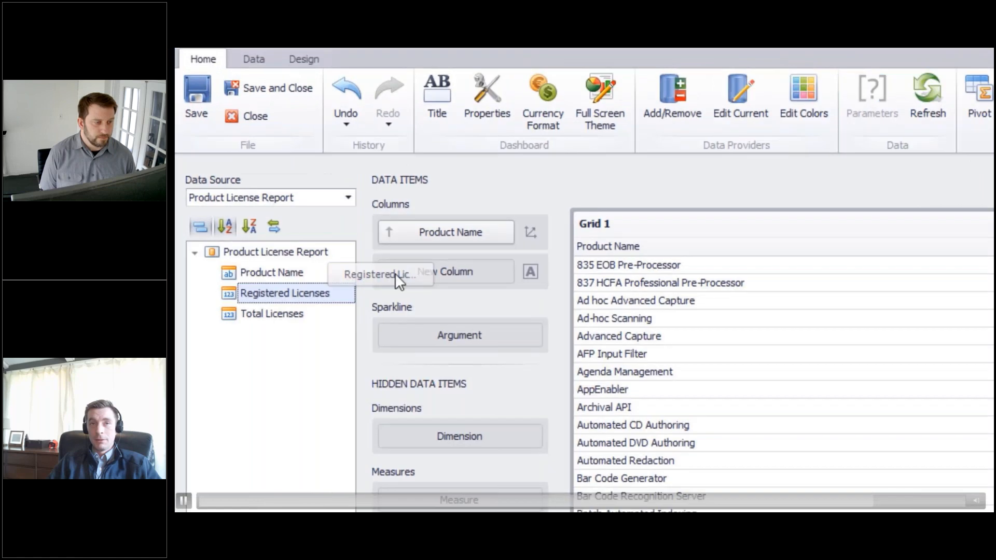
left_click_drag(447, 322, 446, 322)
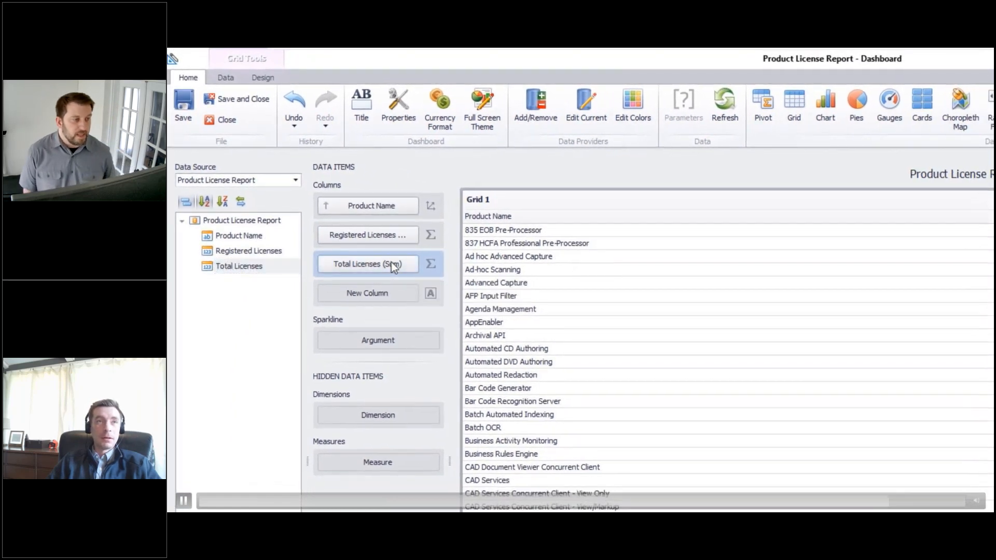
Step: Format the Total Licenses column as a Number in Ones with 0 decimal precision
left_click(413, 264)
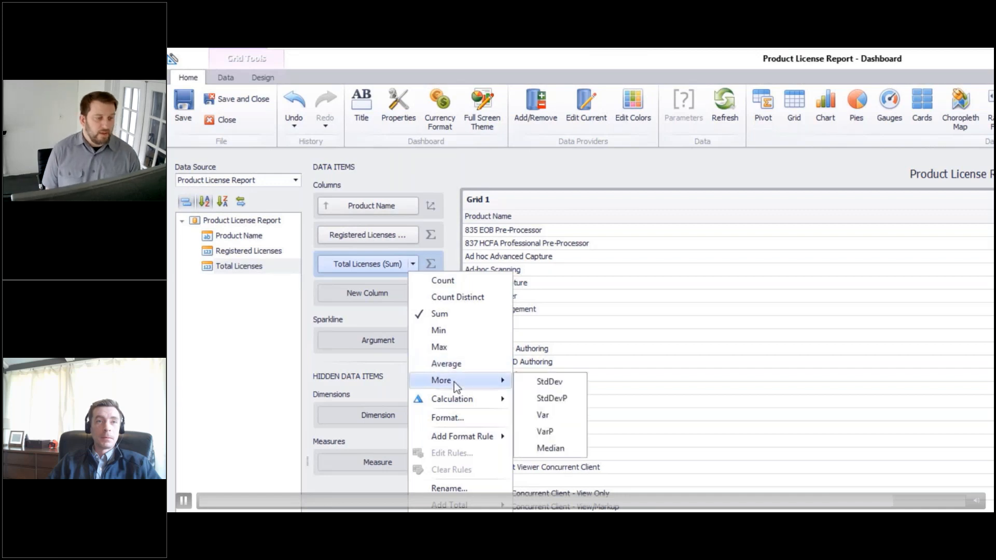
left_click(463, 418)
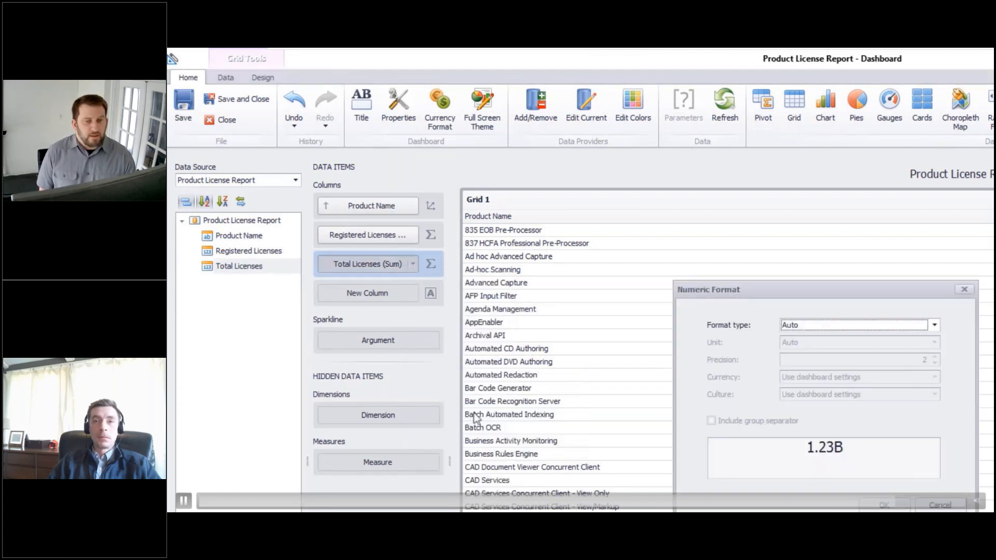
left_click(822, 326)
left_click(821, 358)
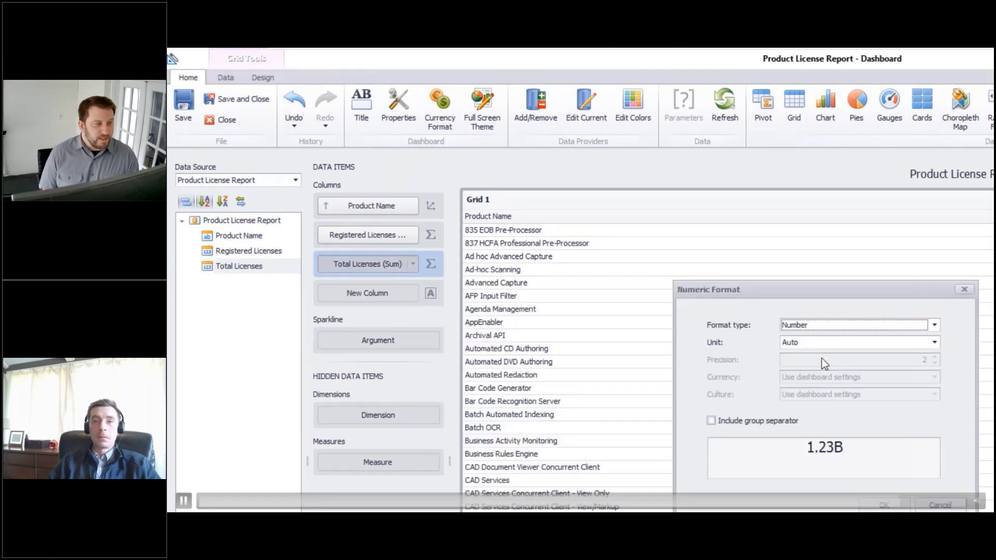
left_click(823, 344)
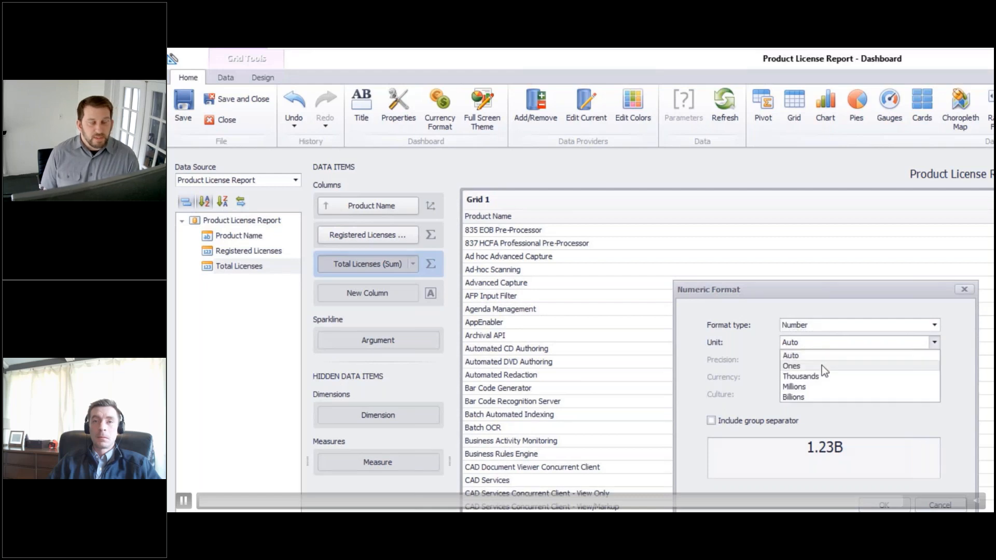
left_click(822, 365)
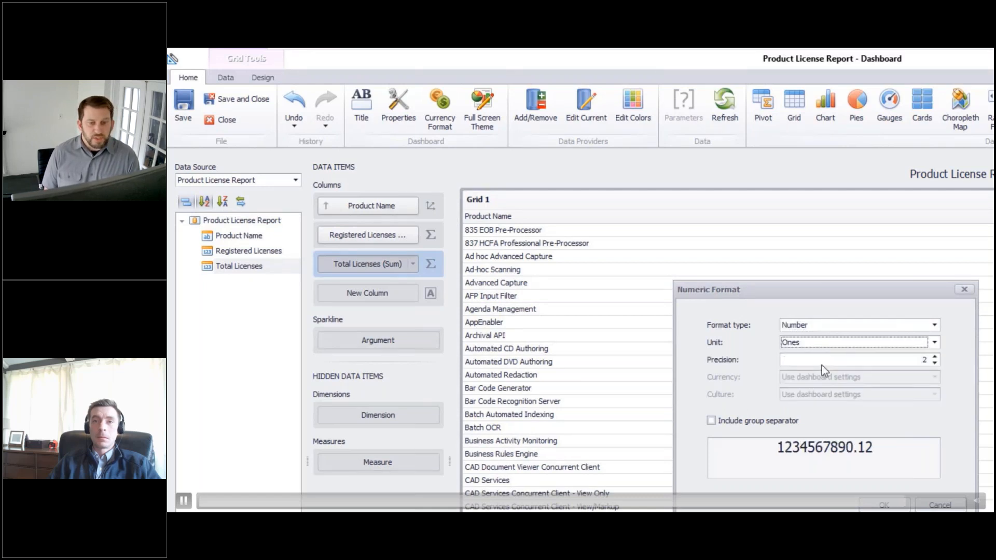
left_click(935, 362)
left_click(935, 362)
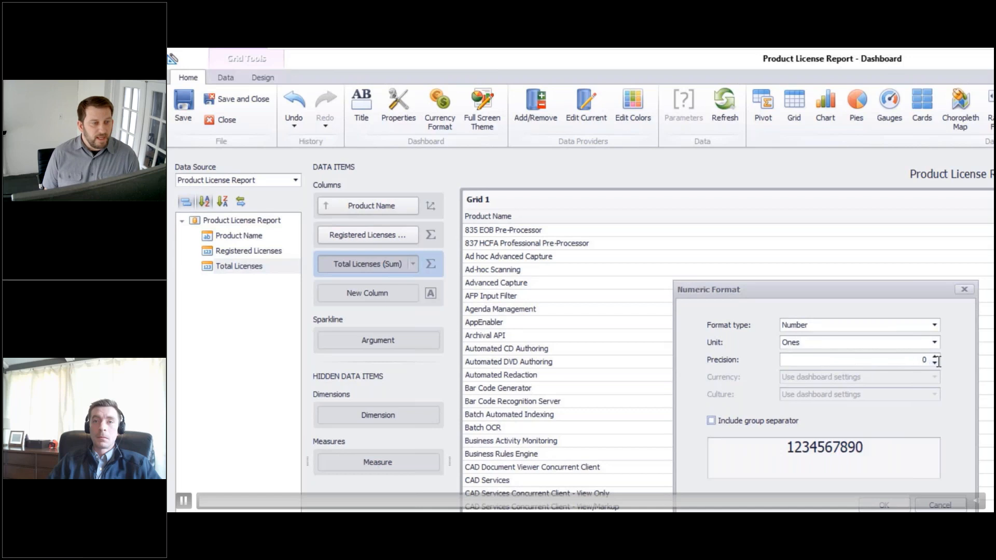
left_click(884, 505)
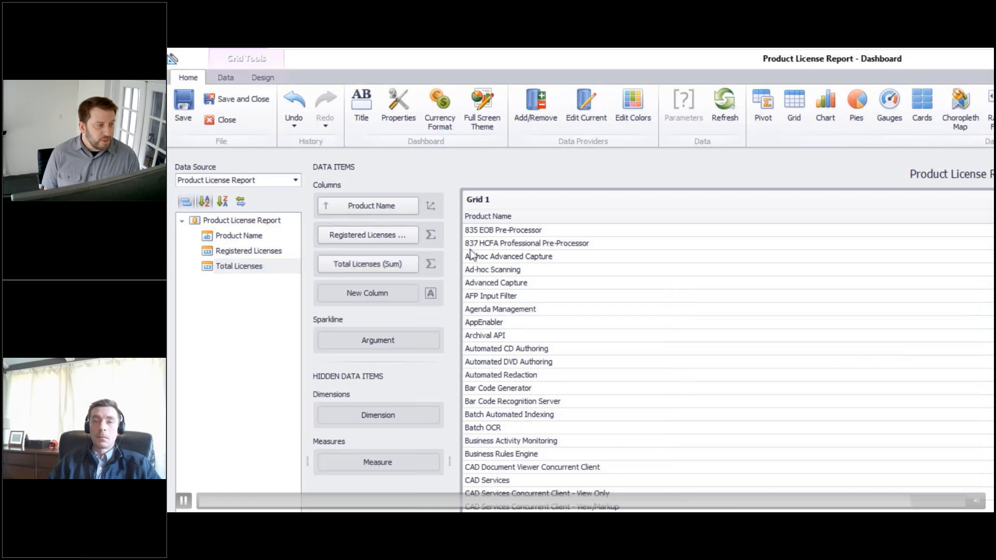
Step: Format the Registered Licenses column as a Number in Ones with 0 decimal precision
left_click(413, 235)
left_click(456, 389)
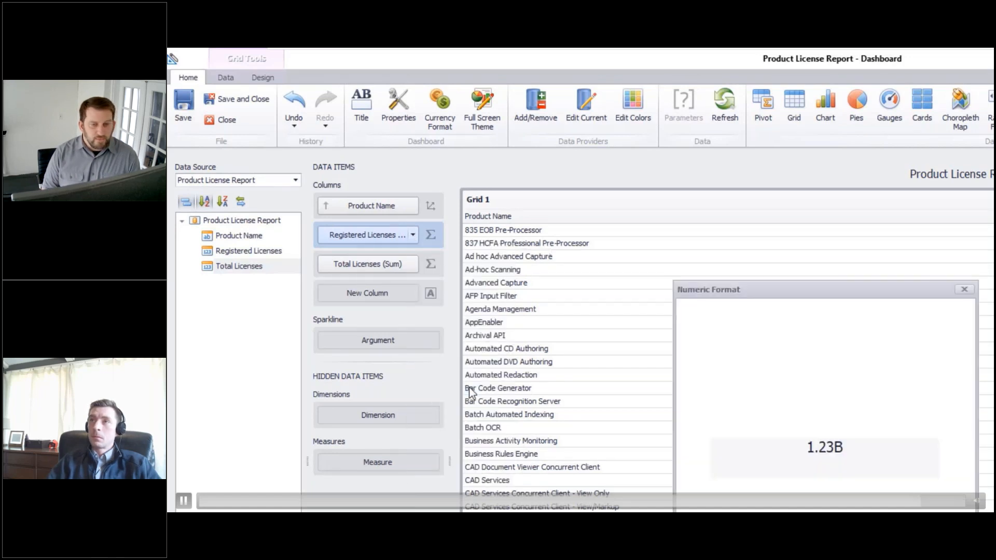
left_click(852, 326)
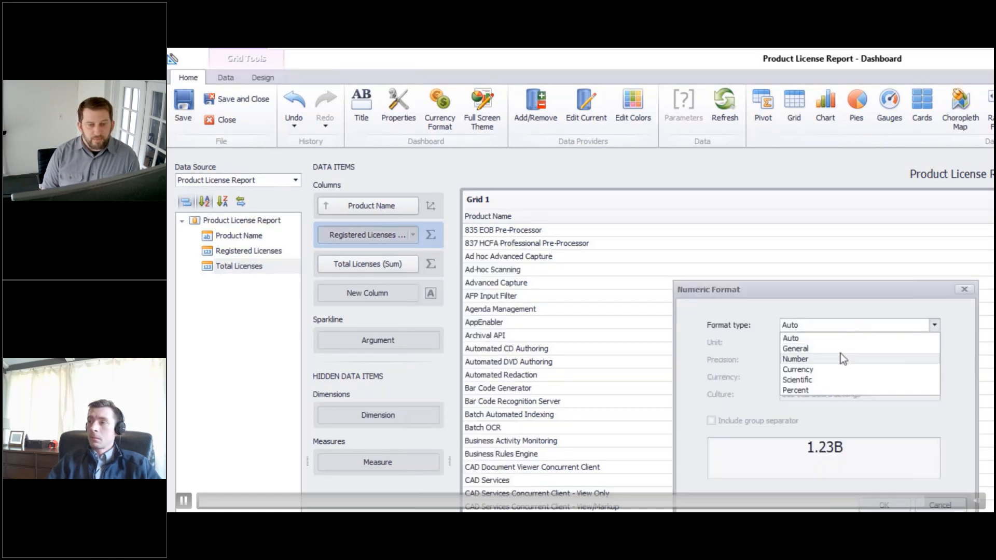
left_click(838, 358)
left_click(836, 344)
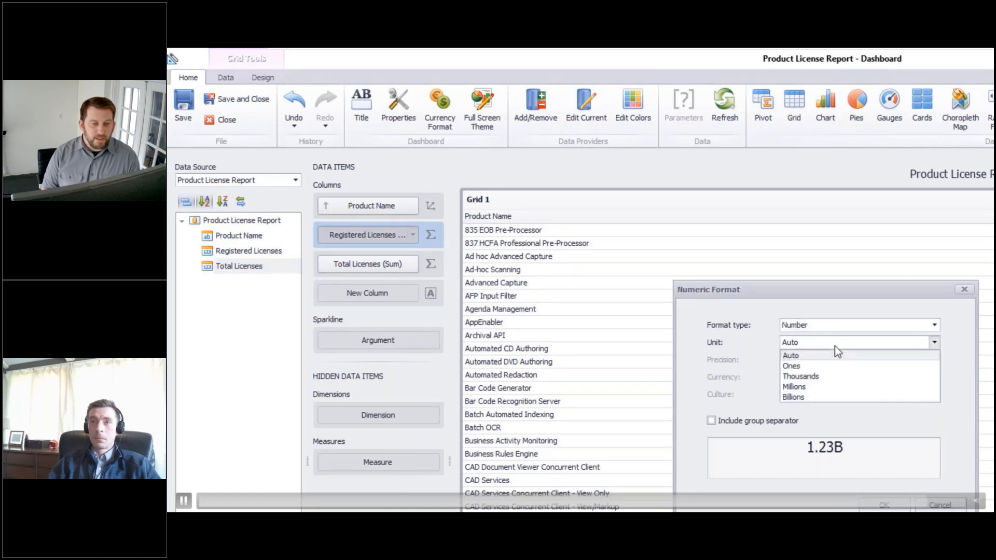
left_click(836, 360)
left_click(938, 363)
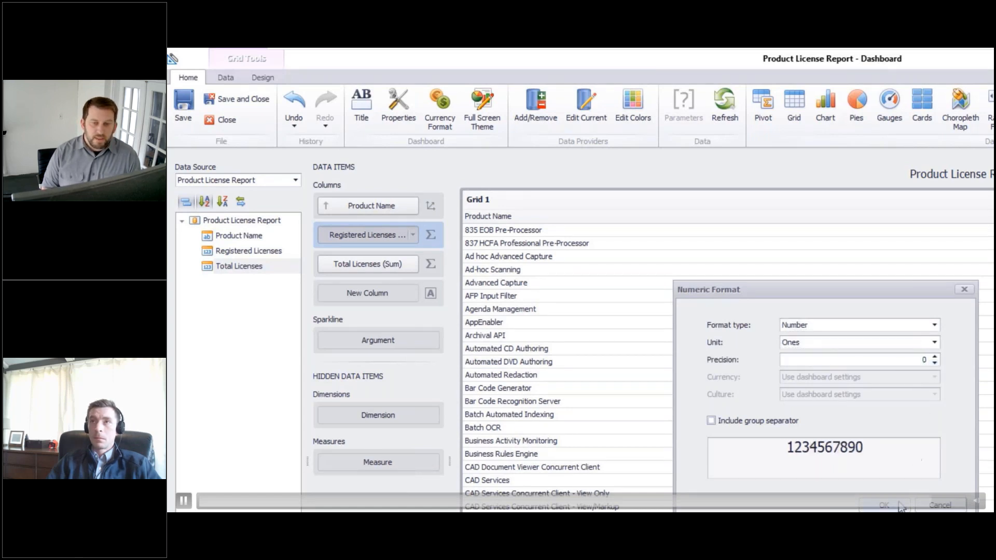
left_click(900, 506)
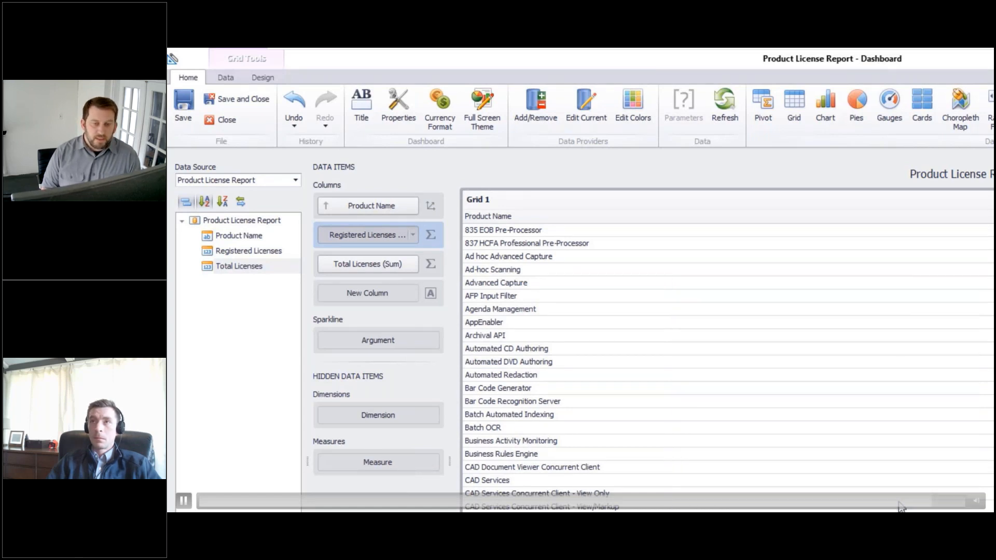
Step: Change the Registered Licenses column type to Dimension
left_click(432, 235)
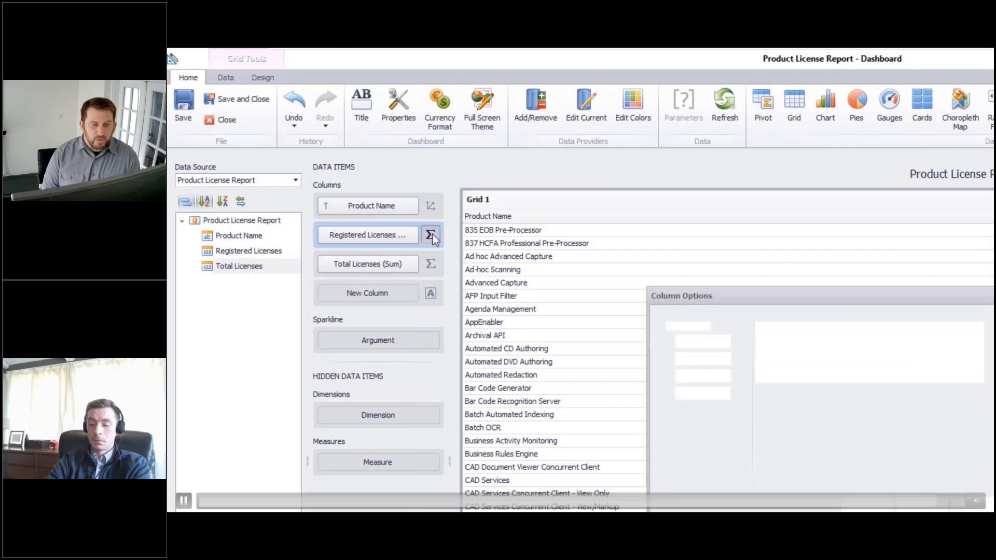
left_click(680, 341)
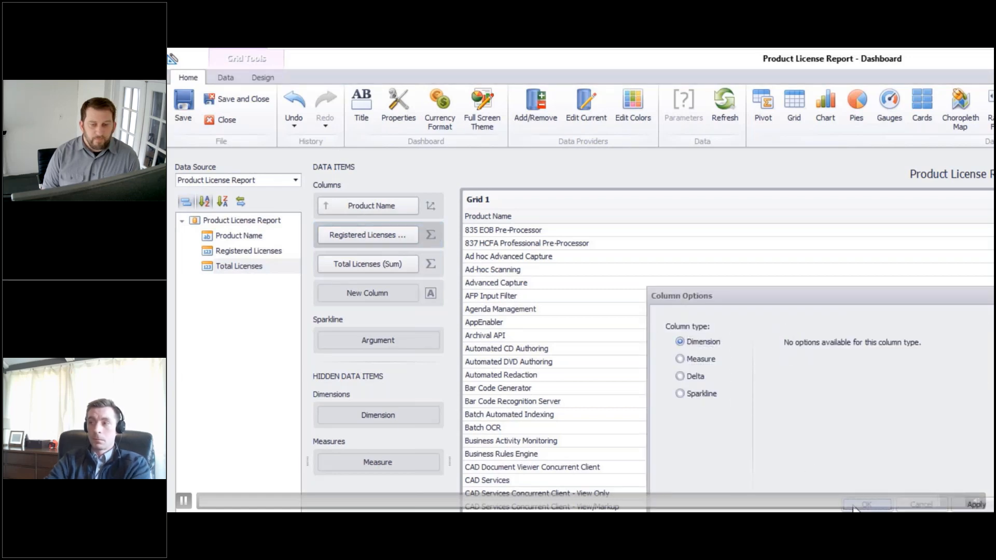
left_click(865, 505)
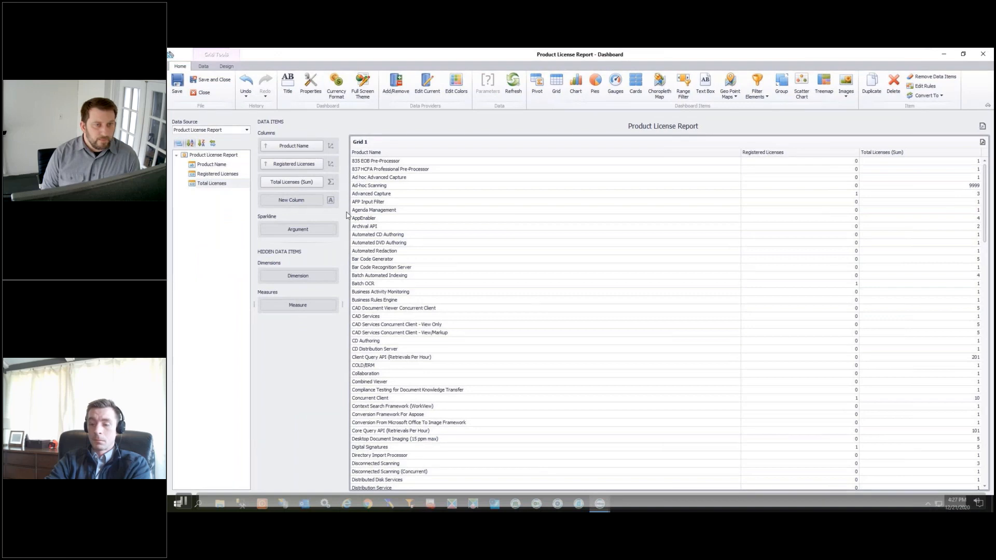
Step: Save and close the dashboard designer and return to the Gallery
left_click(204, 79)
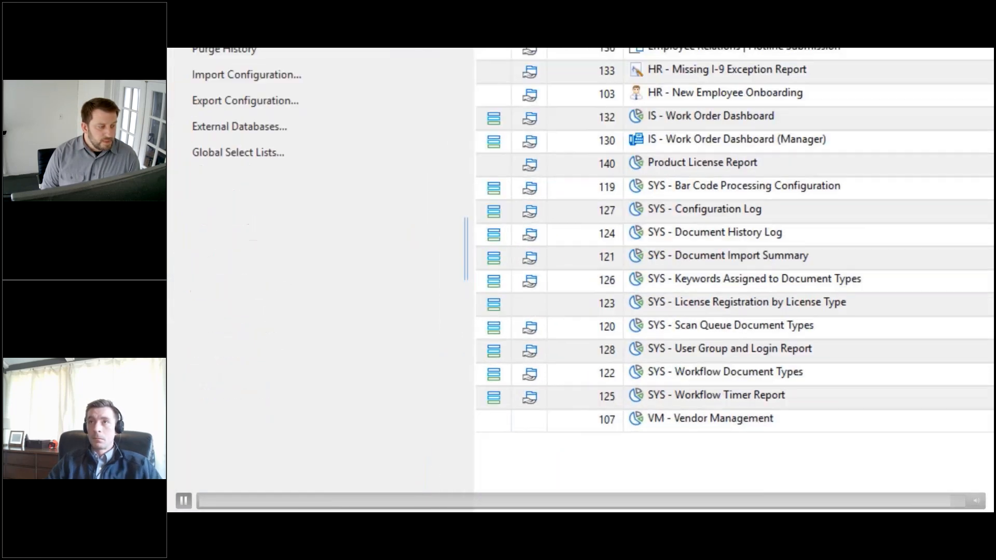
left_click(254, 423)
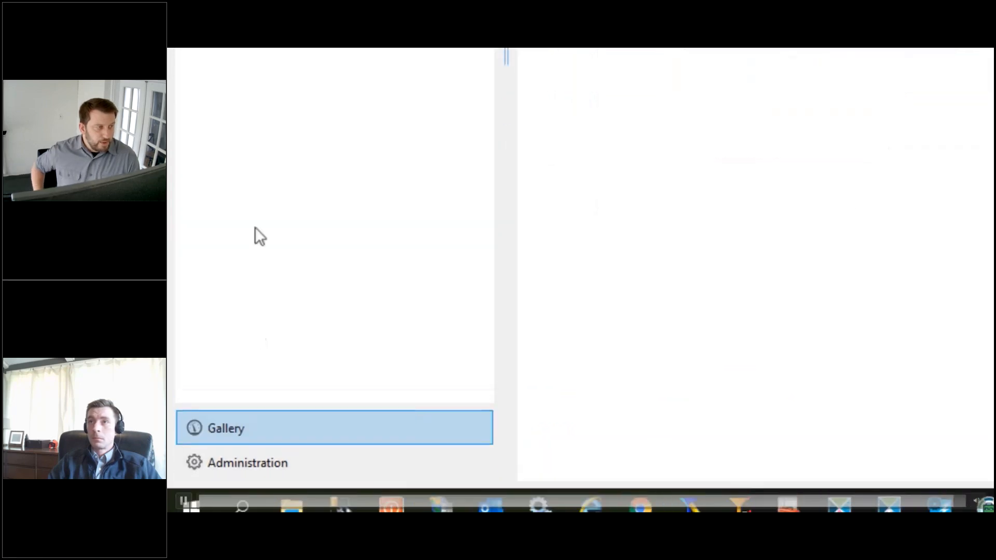
left_click(260, 172)
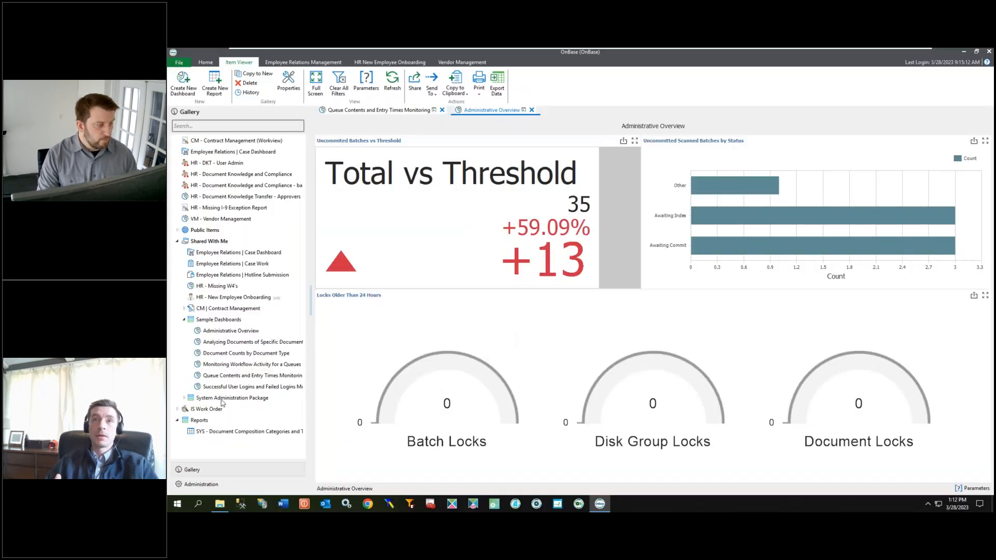
Step: Open the Queue Contents and Entry Times Monitoring sample dashboard and close the Administrative Overview tab
left_click(247, 378)
left_click(532, 110)
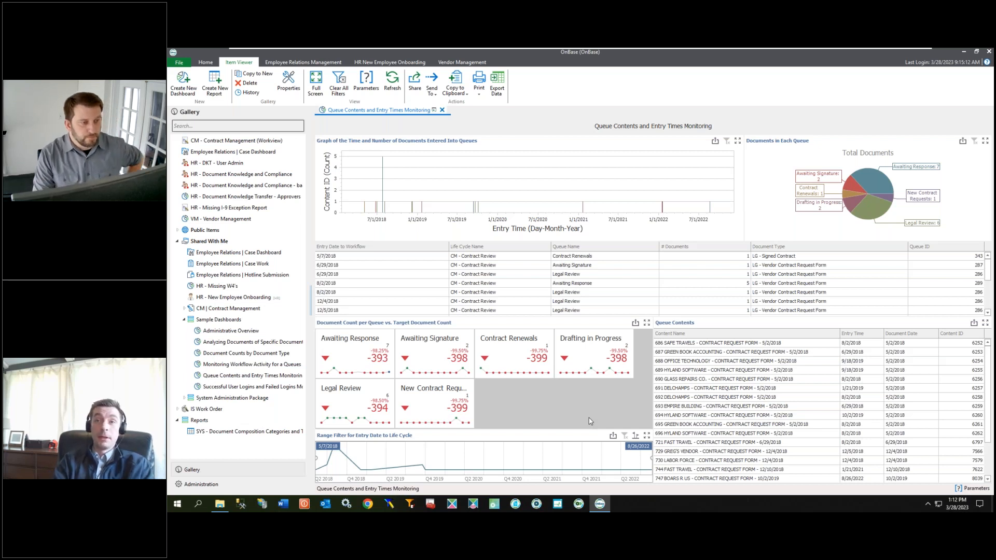
Step: Open the dashboard's parameters and cancel without changes
mouse_move(386, 182)
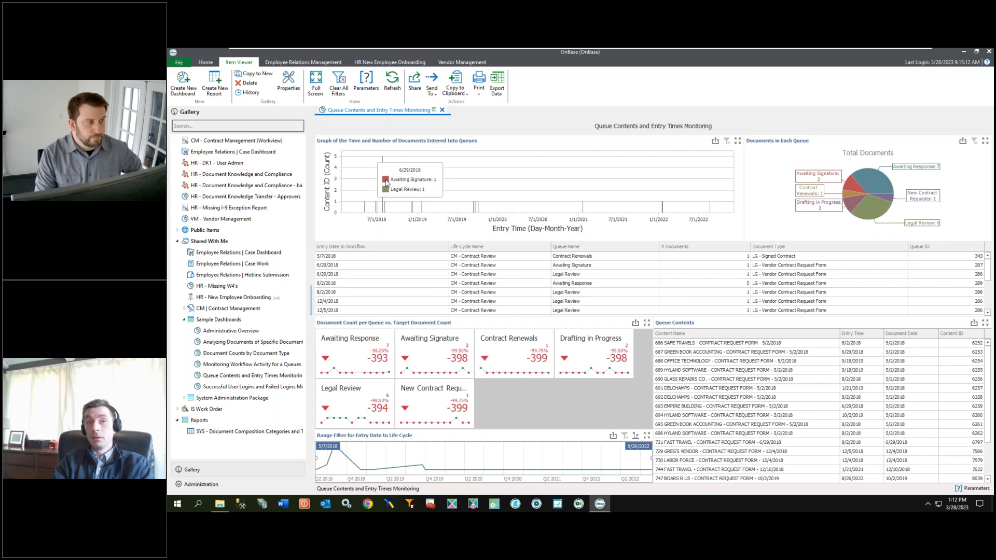
left_click(368, 86)
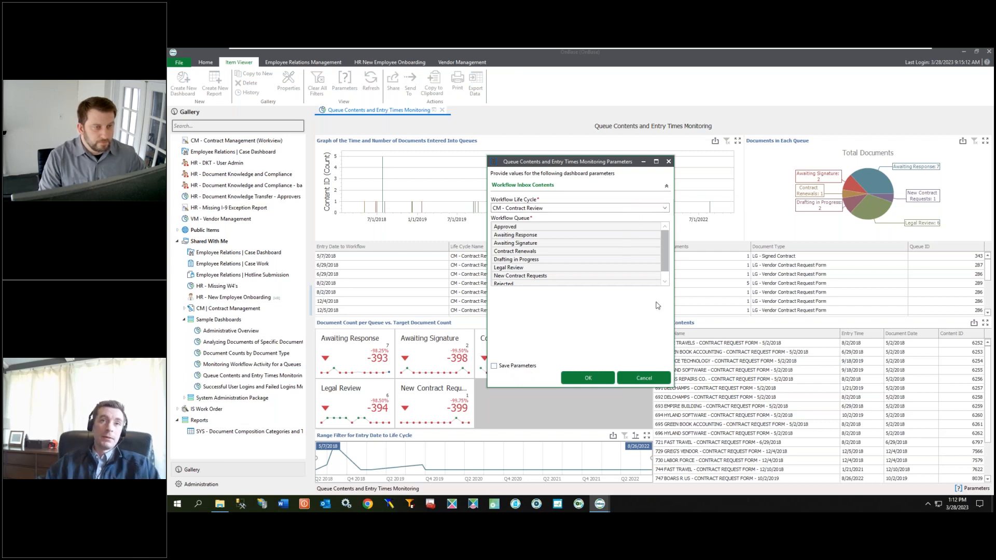
left_click(650, 378)
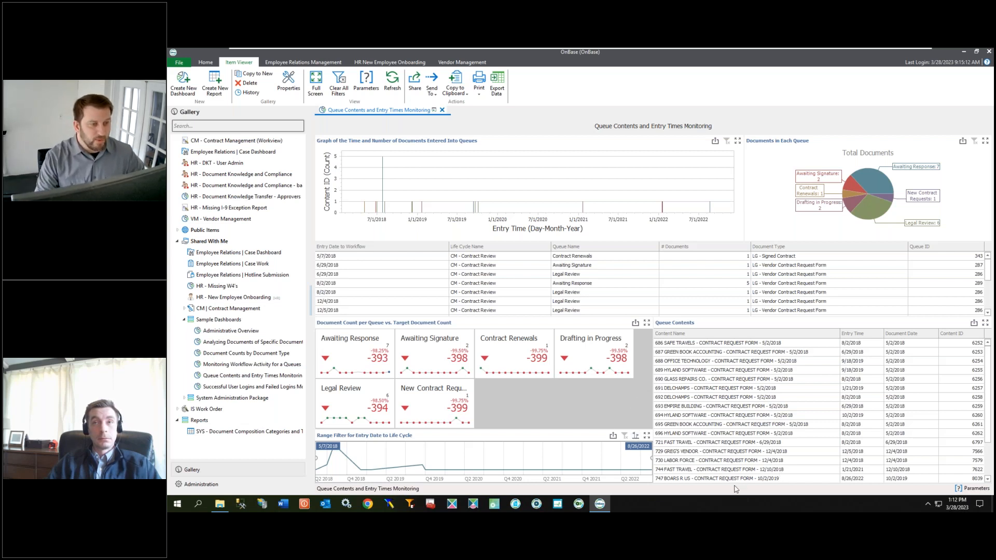
Step: Run the Queue Contents and Entry Times Monitoring dashboard for life cycle AP - Invoice Processing with queues Awaiting Vendor Response through Sent to ERP
left_click(228, 331)
left_click(231, 376)
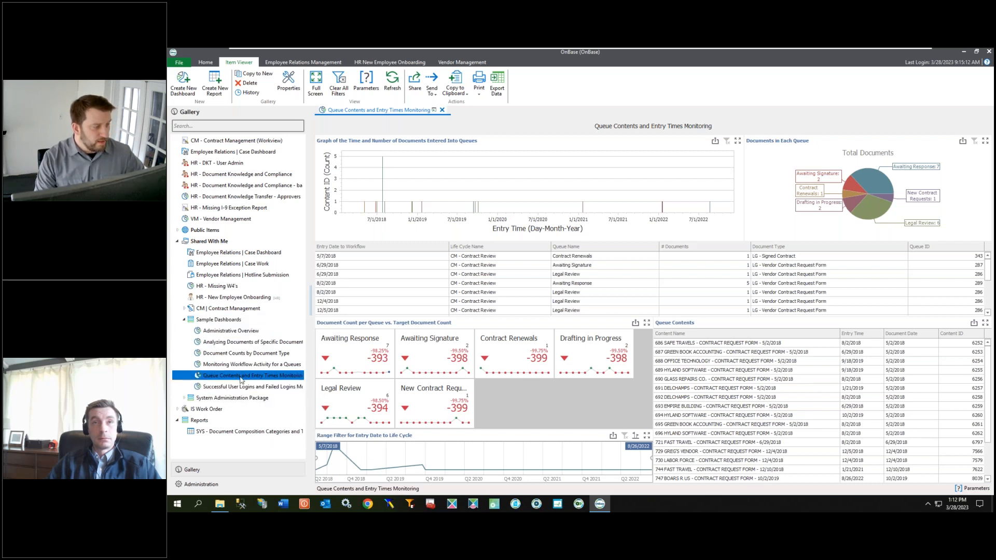
left_click(366, 81)
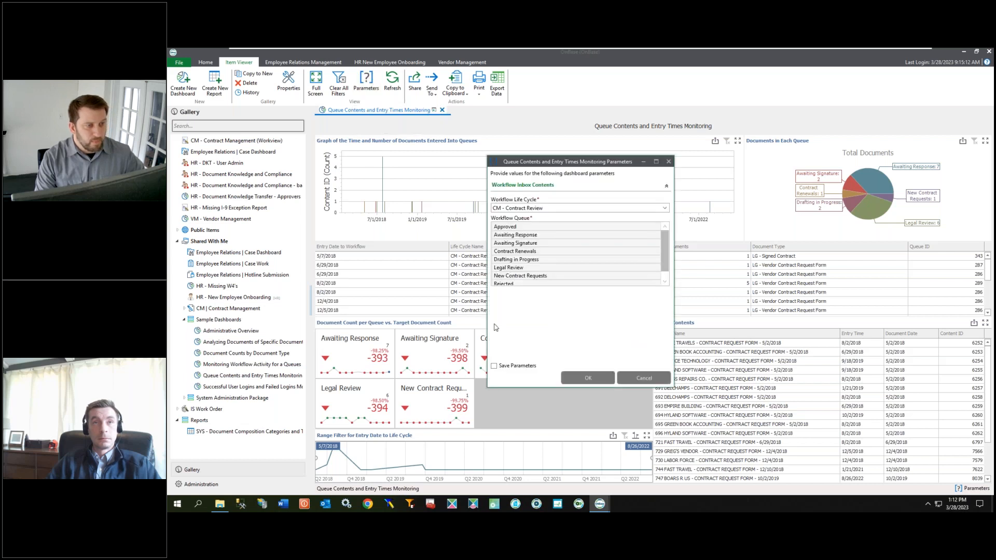
left_click(666, 208)
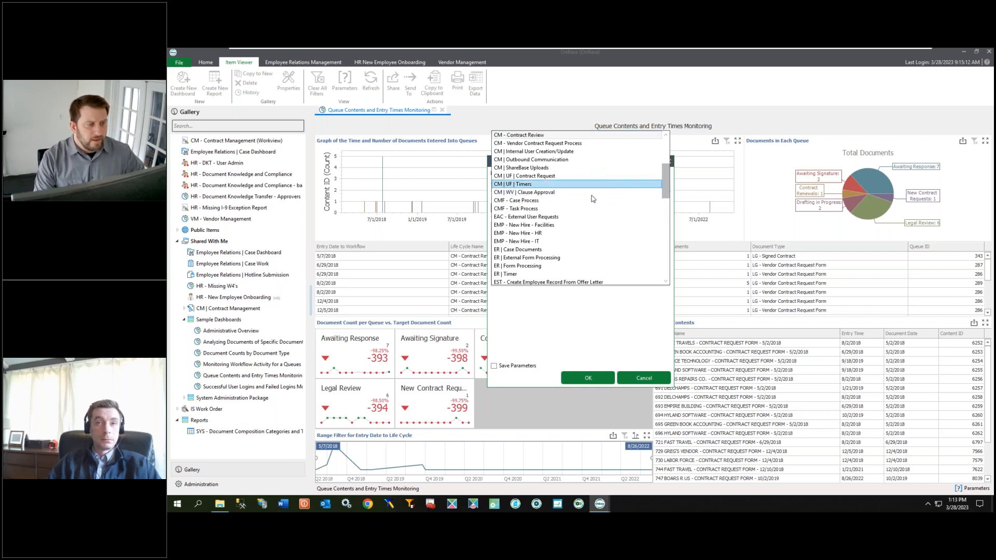
scroll(573, 223, "up", 5)
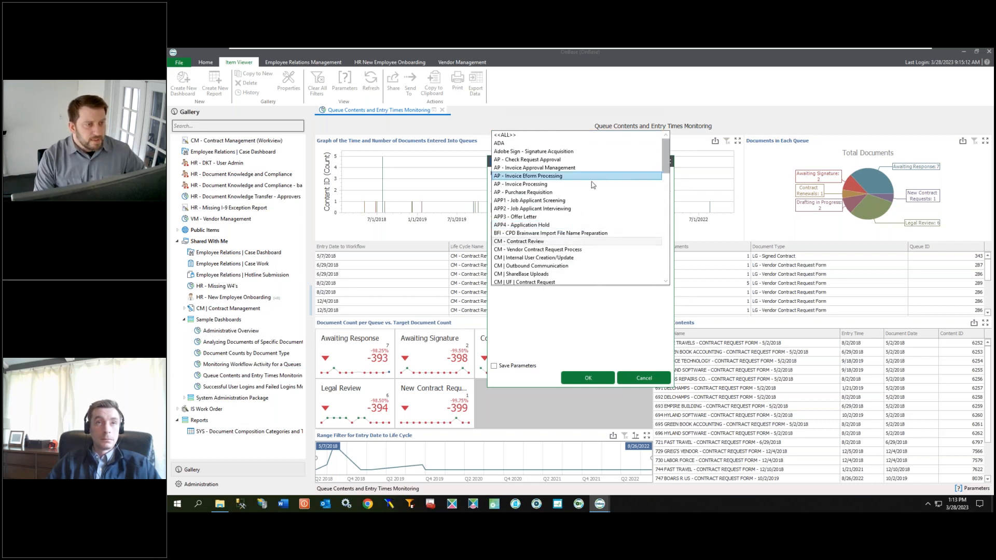
left_click(585, 191)
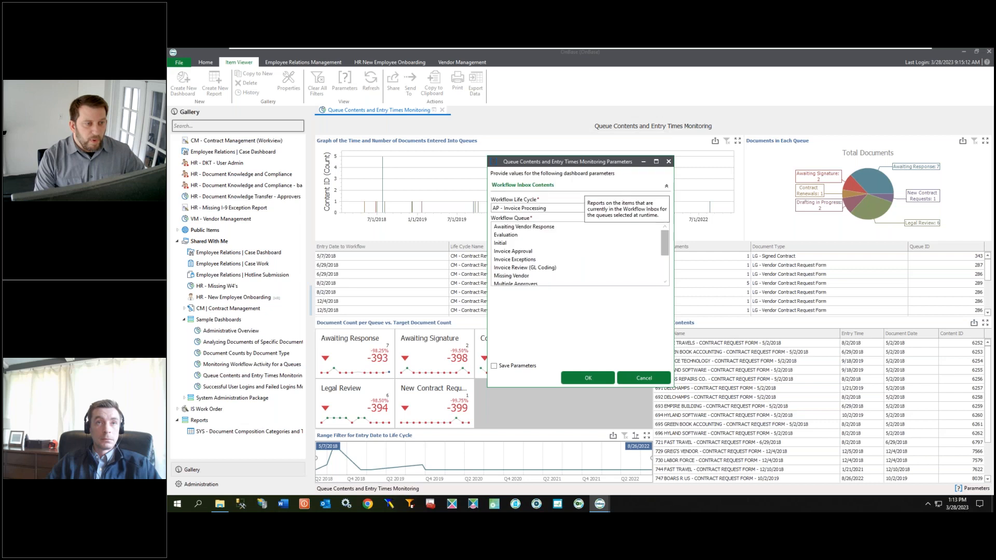
left_click(551, 228)
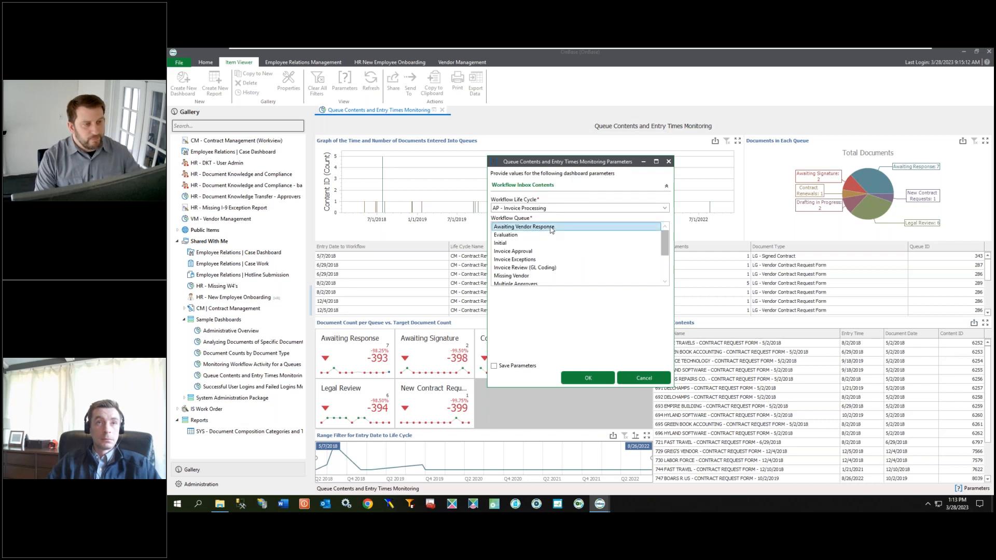
scroll(549, 254, "down", 2)
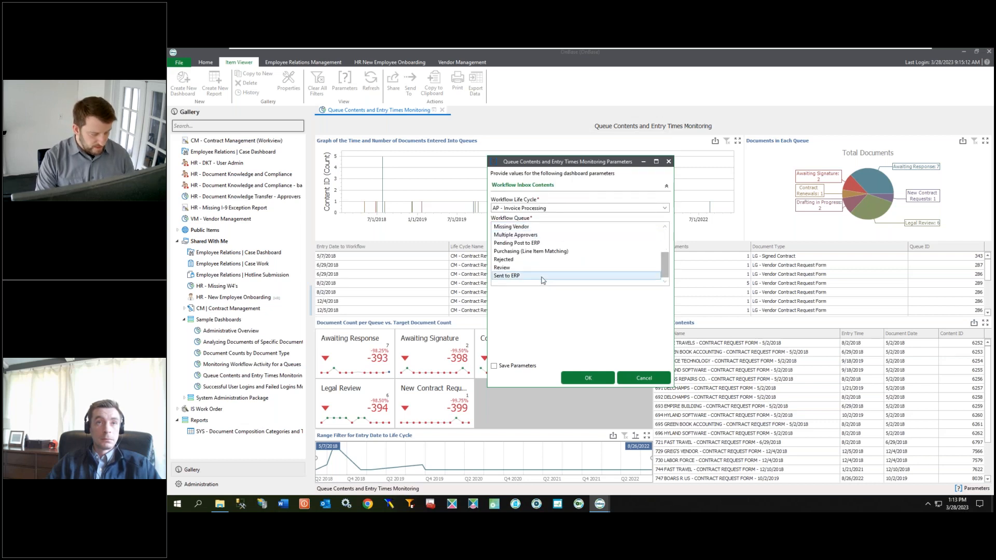
left_click(542, 275, "shift")
left_click(588, 377)
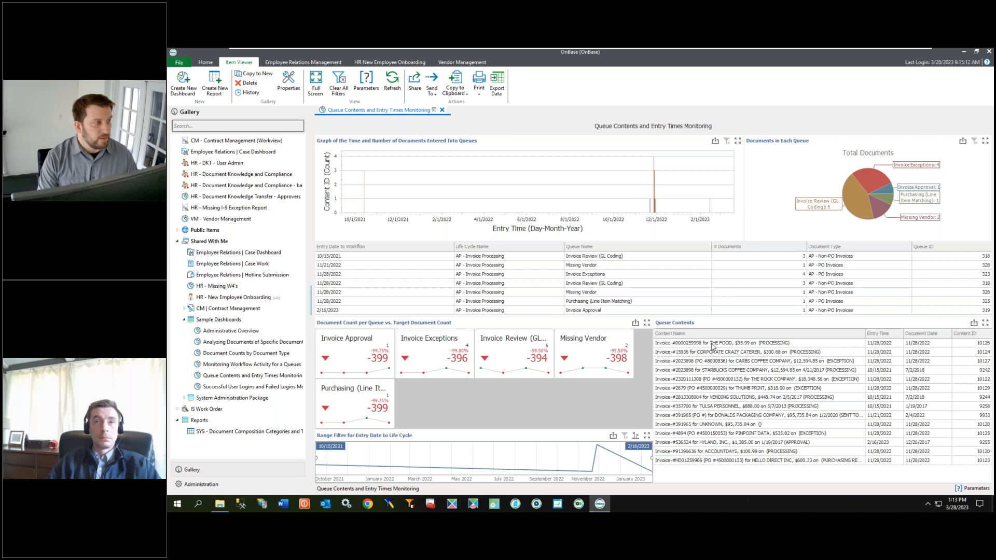
Step: Copy the dashboard to a new one, copying its data providers, and name the copied data provider AP - Invoice Processing
left_click(264, 77)
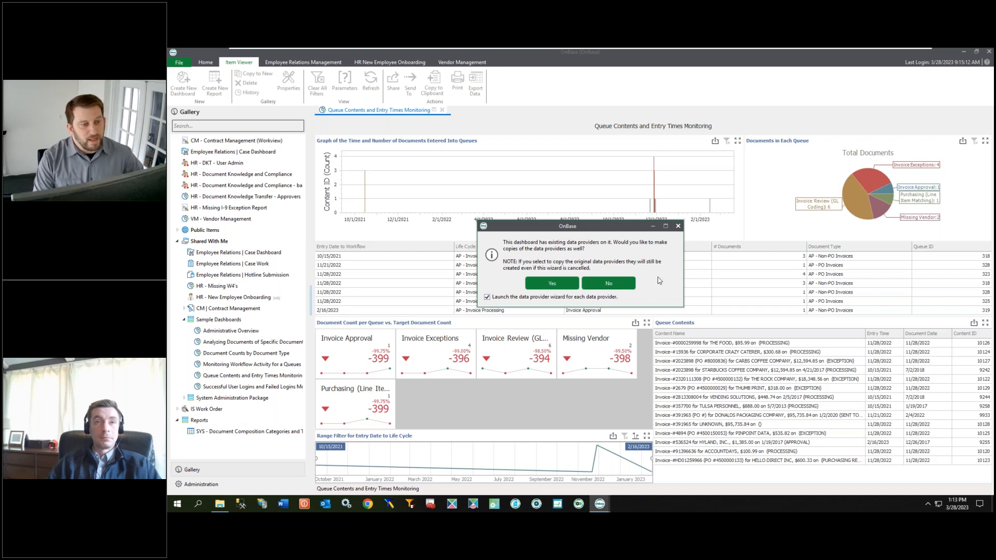
left_click(558, 282)
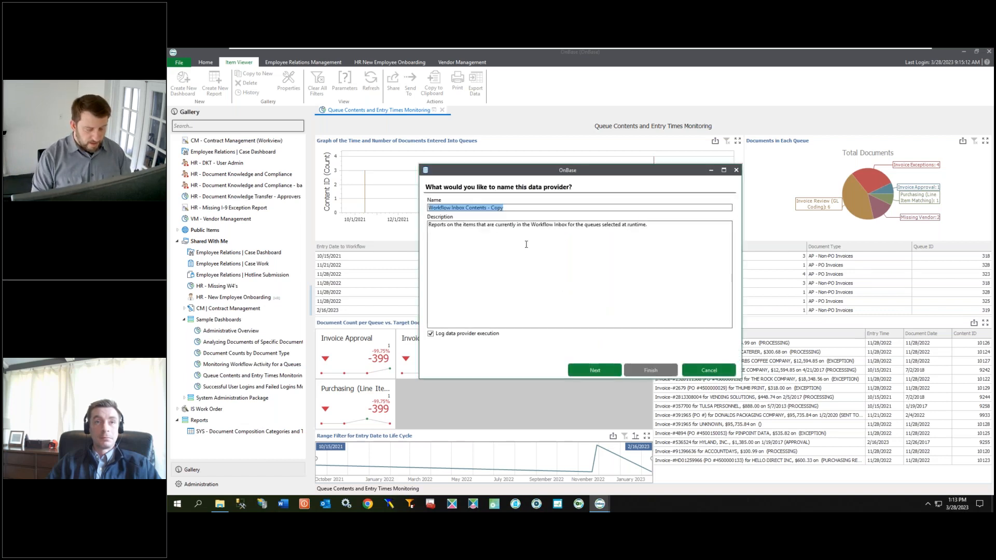
type("AP - ")
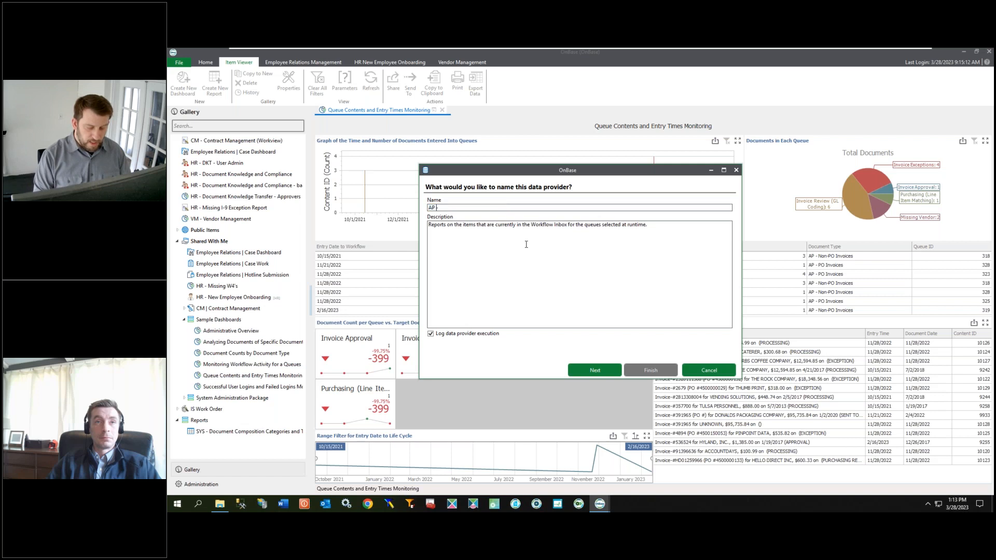
type("Invoic")
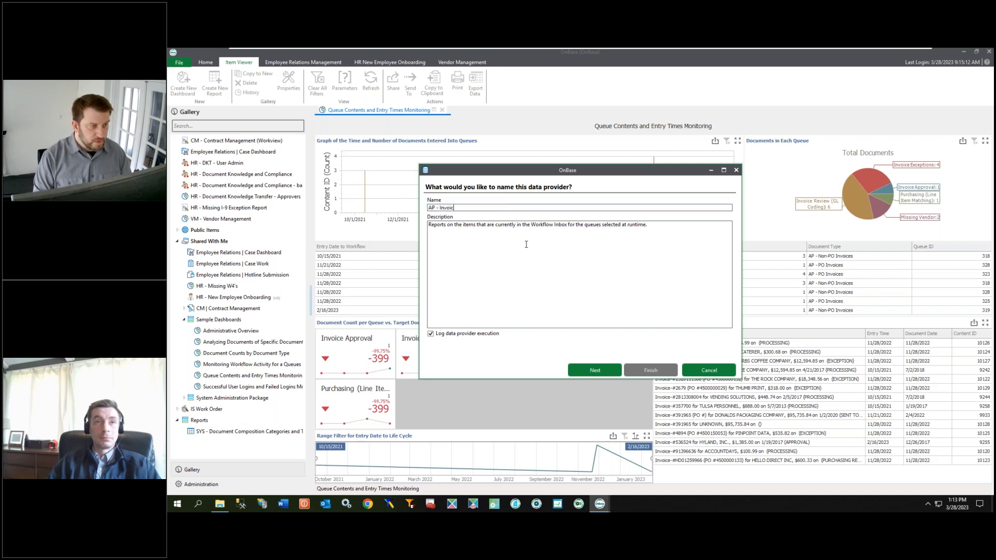
type("e Processing")
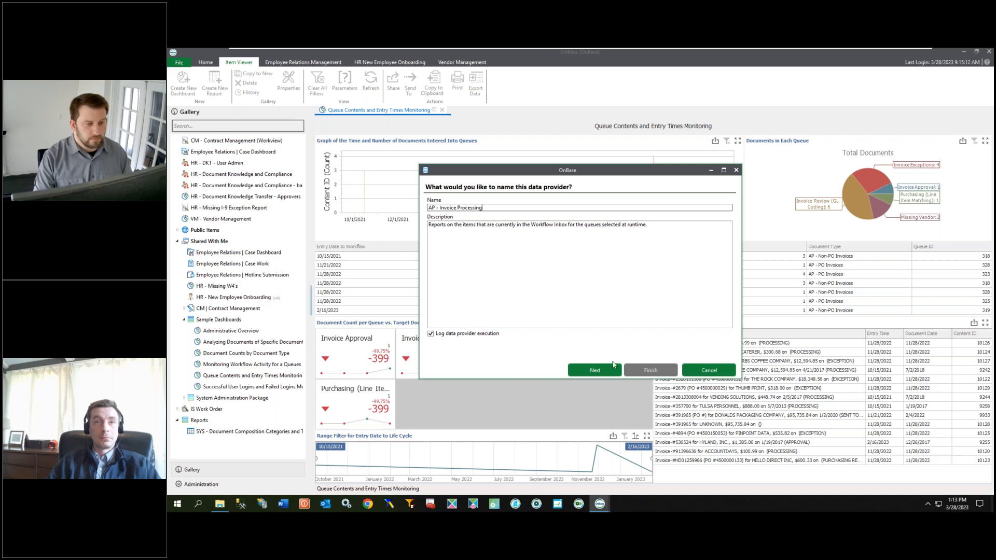
left_click(595, 370)
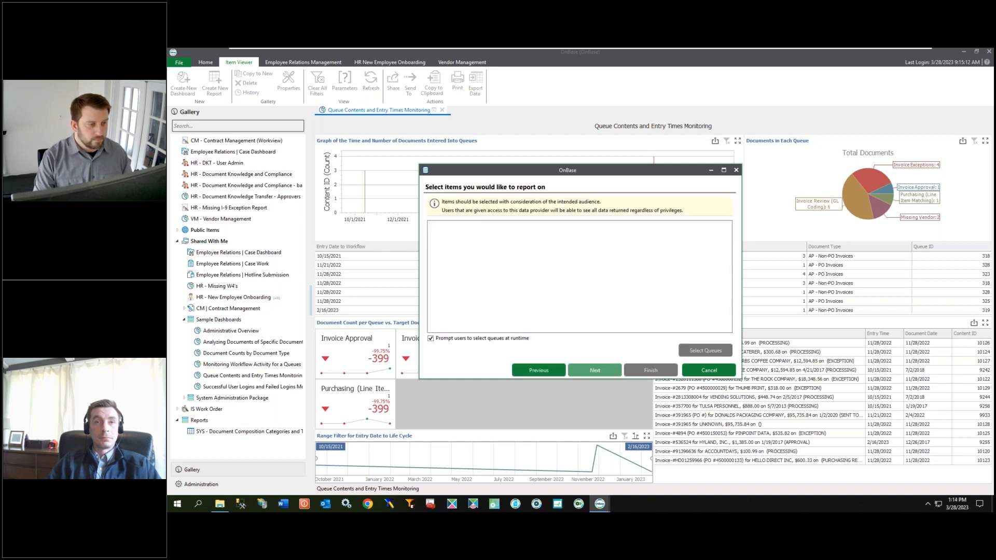
Step: Turn off prompting users for queues at runtime and select all AP - Invoice Processing queues for the data provider
left_click(430, 338)
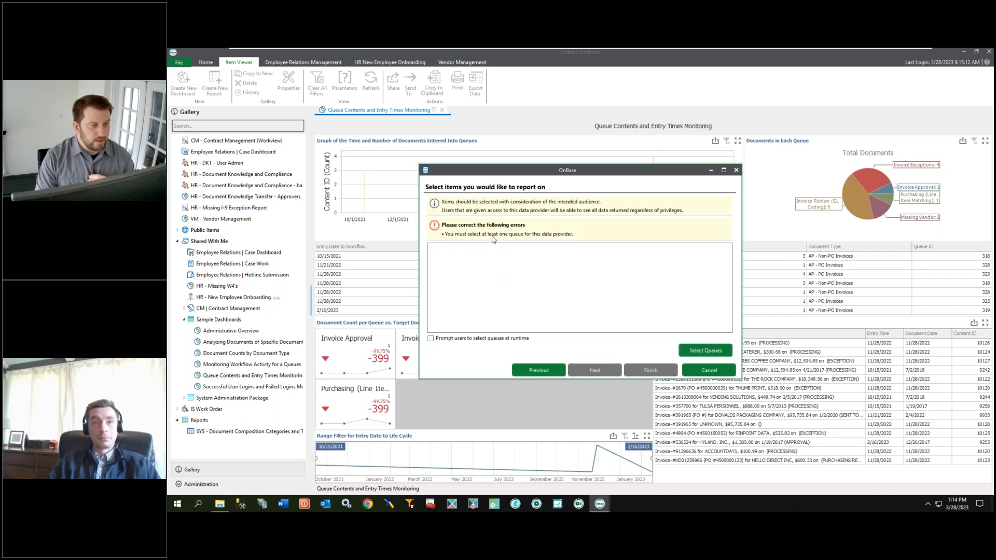
left_click(706, 352)
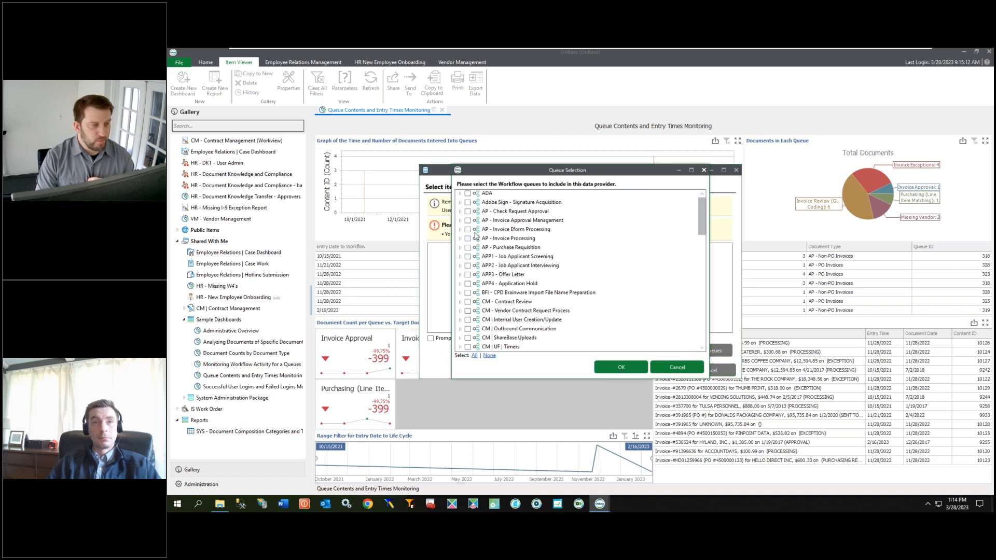
left_click(467, 239)
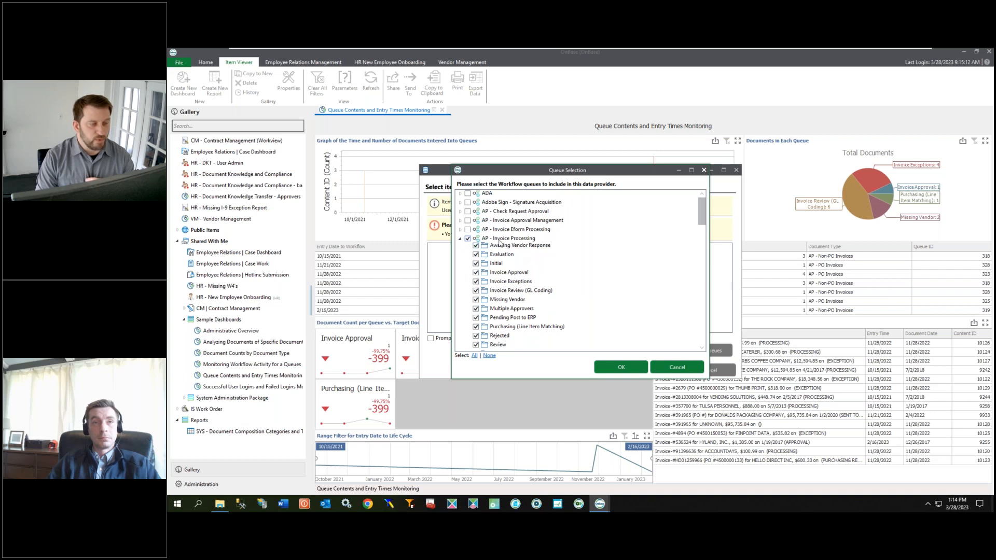
scroll(525, 276, "down", 2)
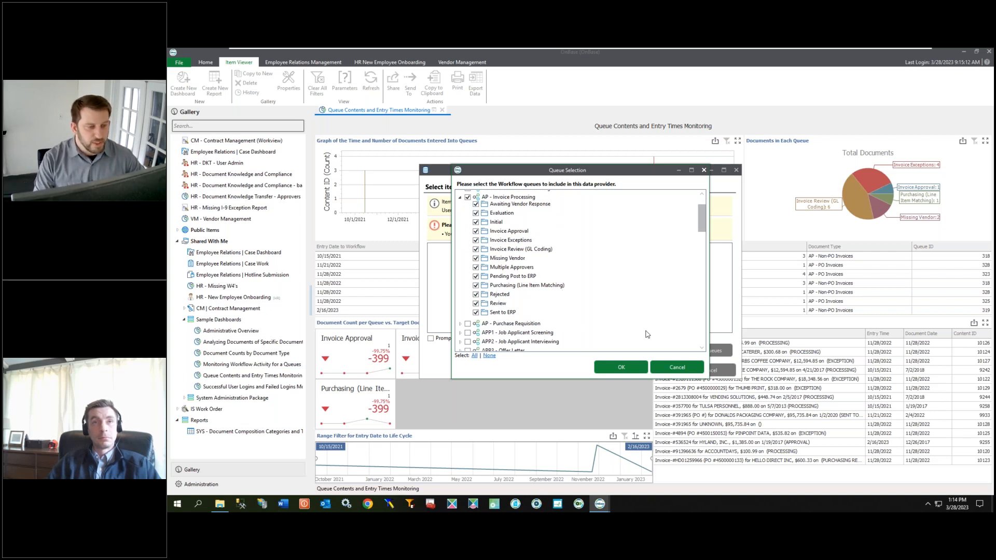
left_click(620, 367)
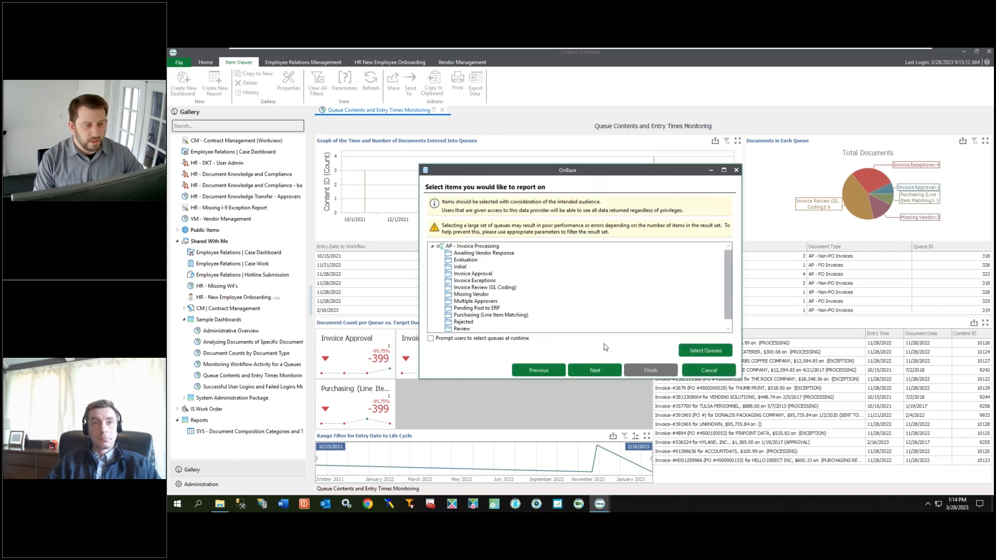
Step: Accept the default retrieval options, keywords, display columns and access settings and finish the data provider wizard
left_click(612, 371)
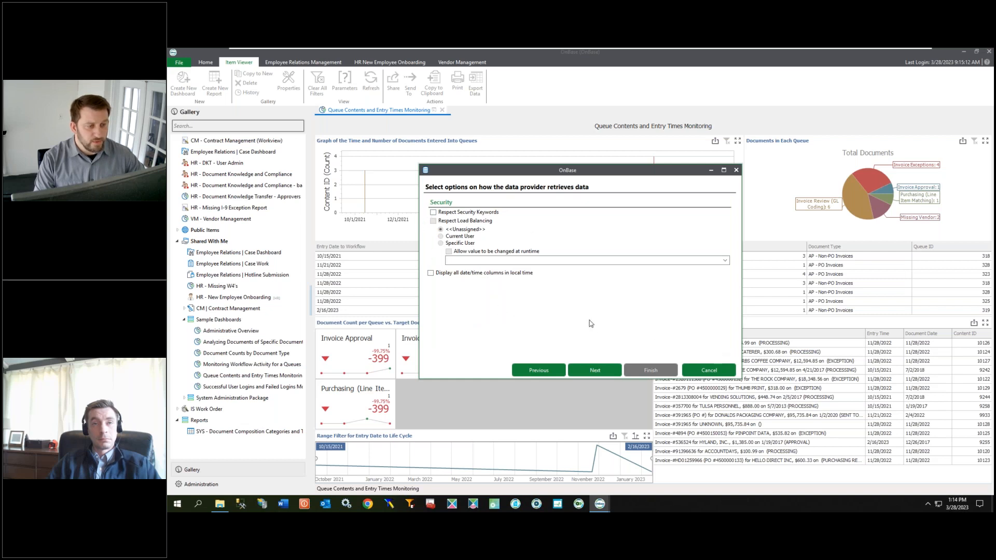
left_click(617, 368)
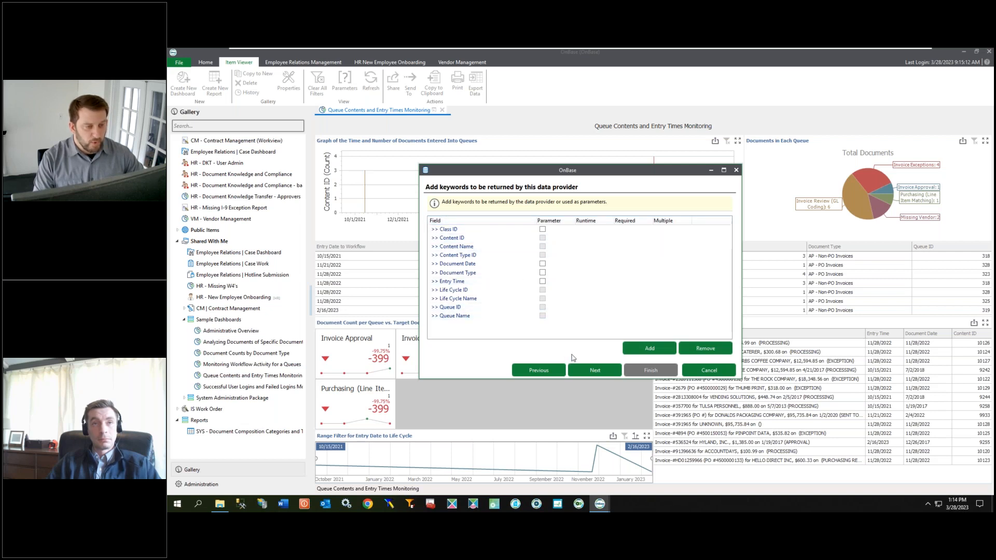
left_click(595, 370)
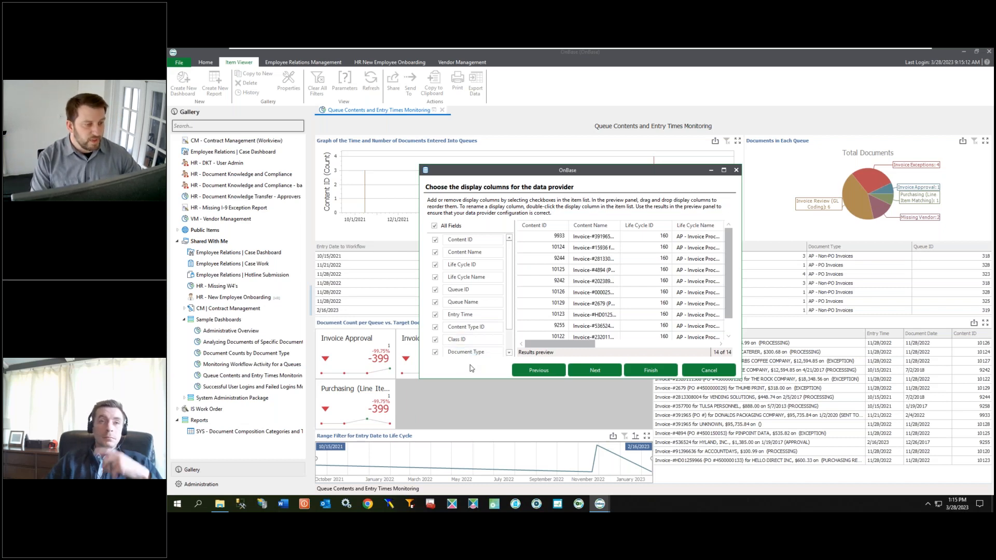
left_click(588, 369)
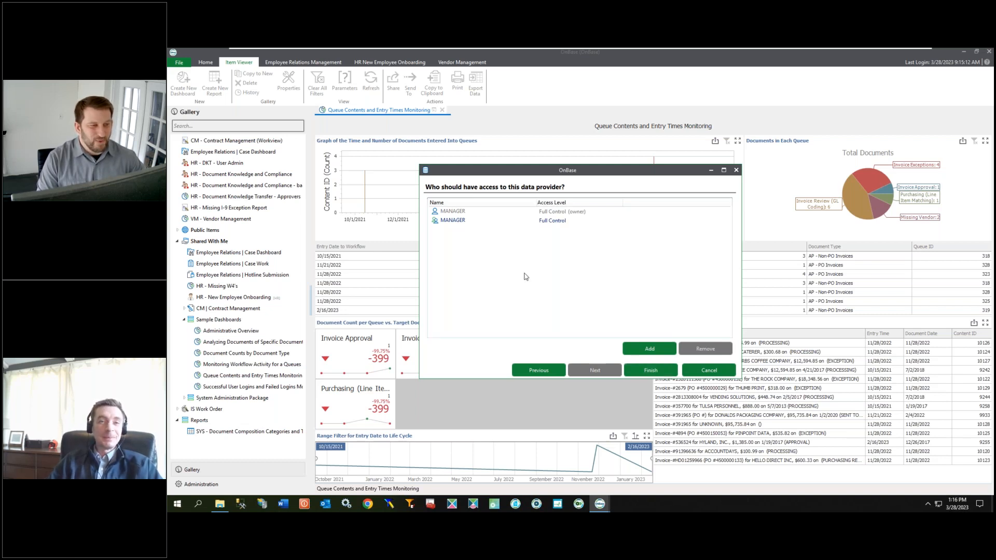
left_click(652, 370)
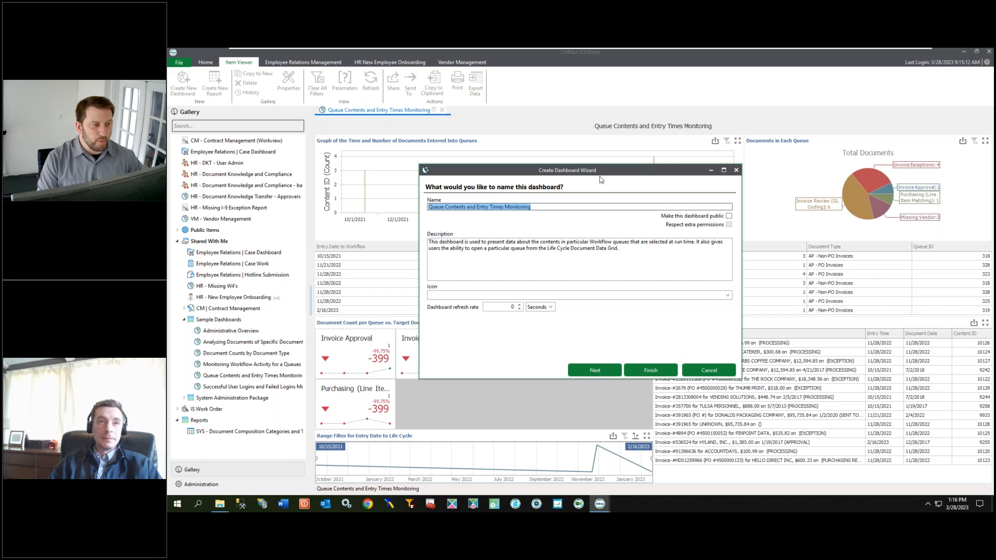
Step: Name the new dashboard AP - Invoice Processing in the Create Dashboard Wizard
left_click_drag(530, 207, 399, 213)
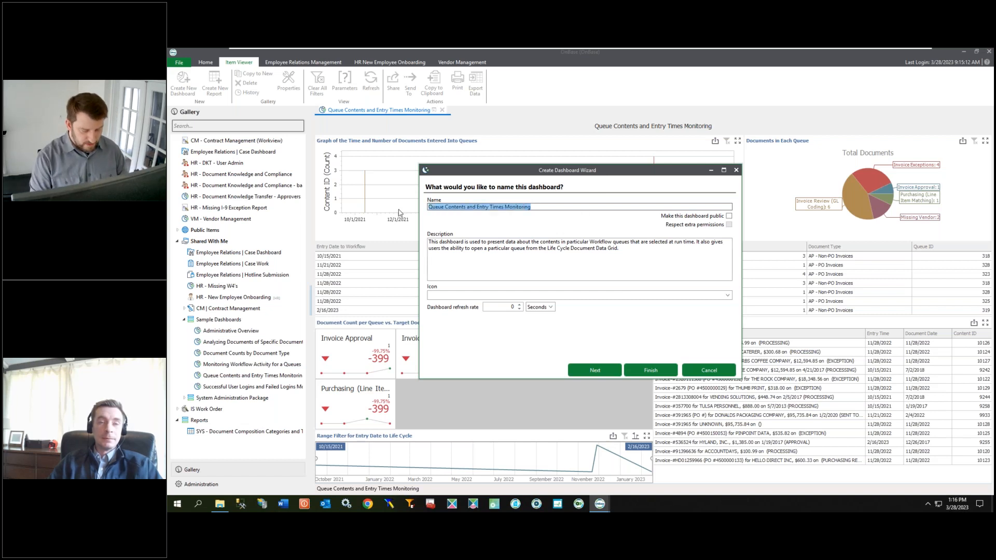
type("AP -")
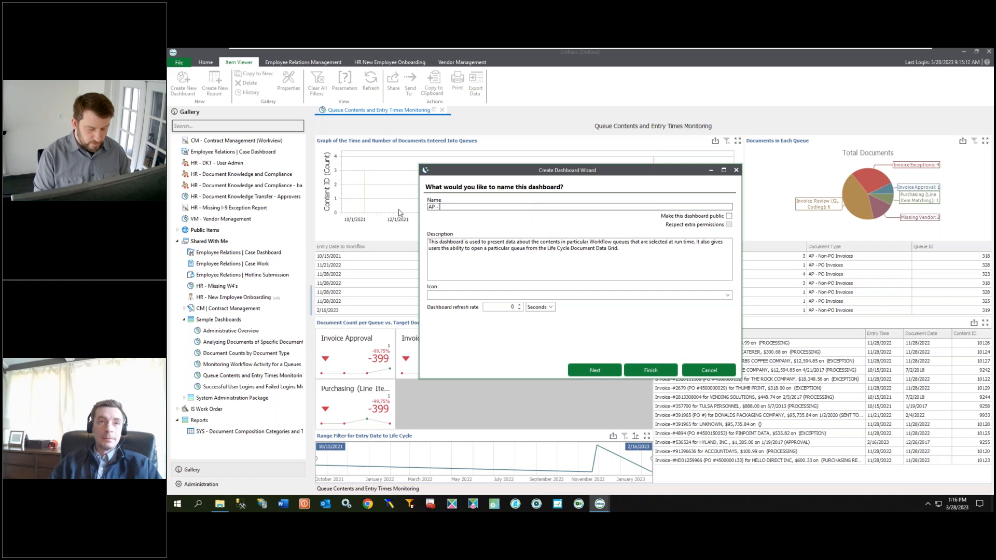
type("Invoi")
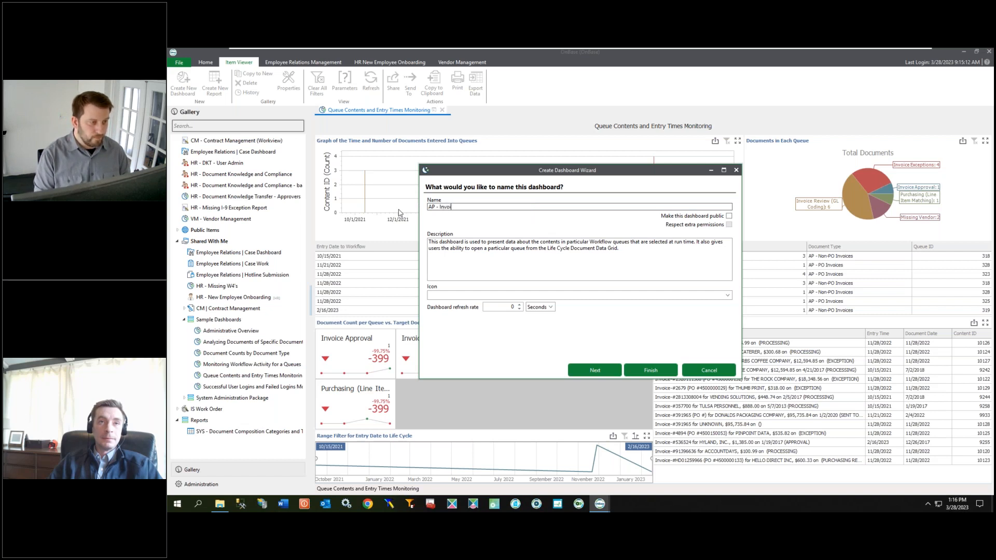
type("ce Processing")
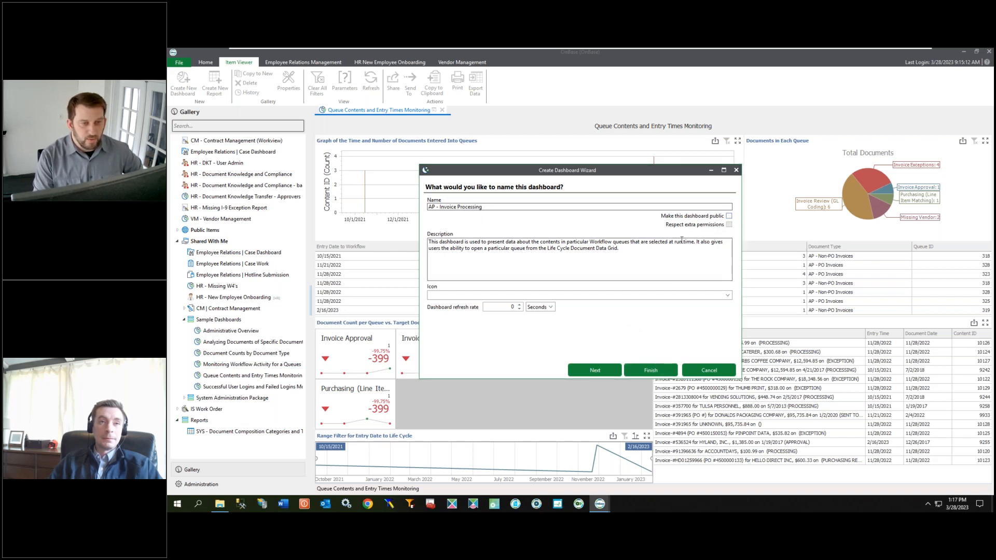
left_click(594, 370)
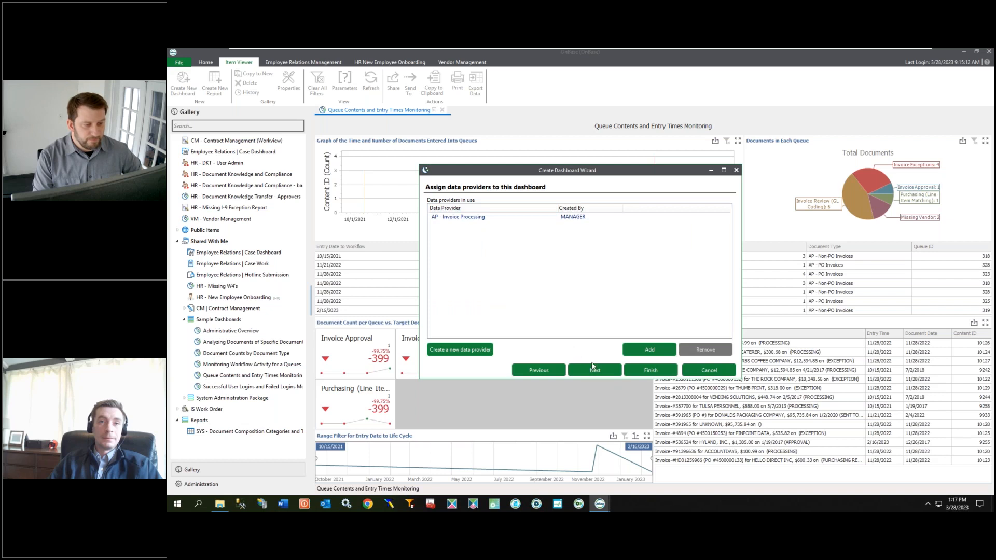
Step: Finish the dashboard wizard with the default data provider and access, then save and close the dashboard designer
left_click(595, 369)
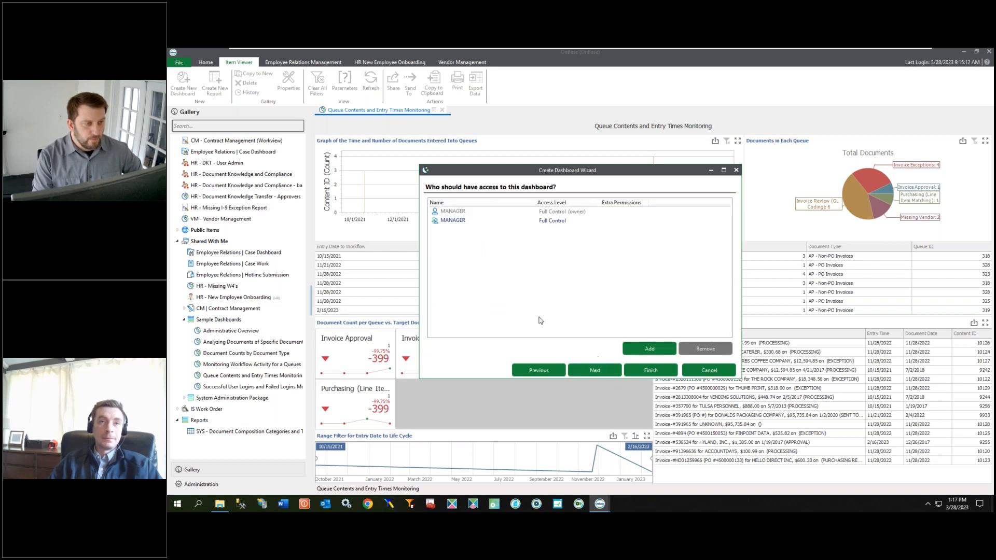
left_click(605, 372)
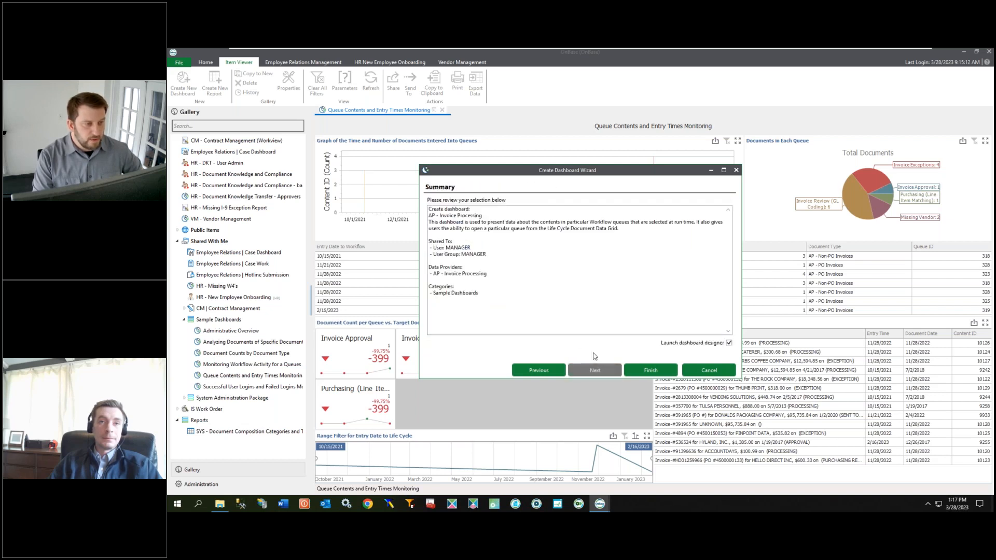
left_click(642, 372)
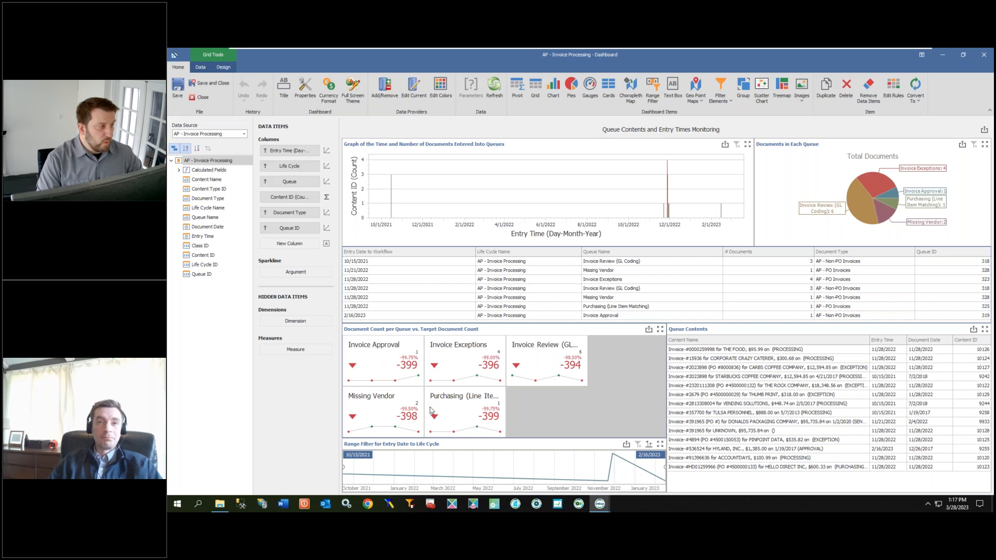
left_click(206, 85)
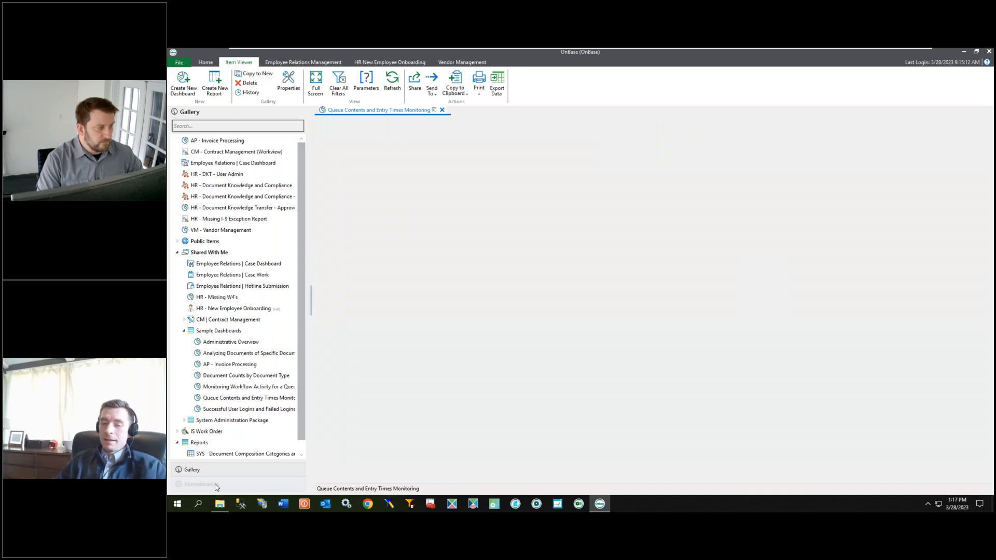
Step: Open the dashboards list in Administration and select the AP - Invoice Processing dashboard
left_click(216, 485)
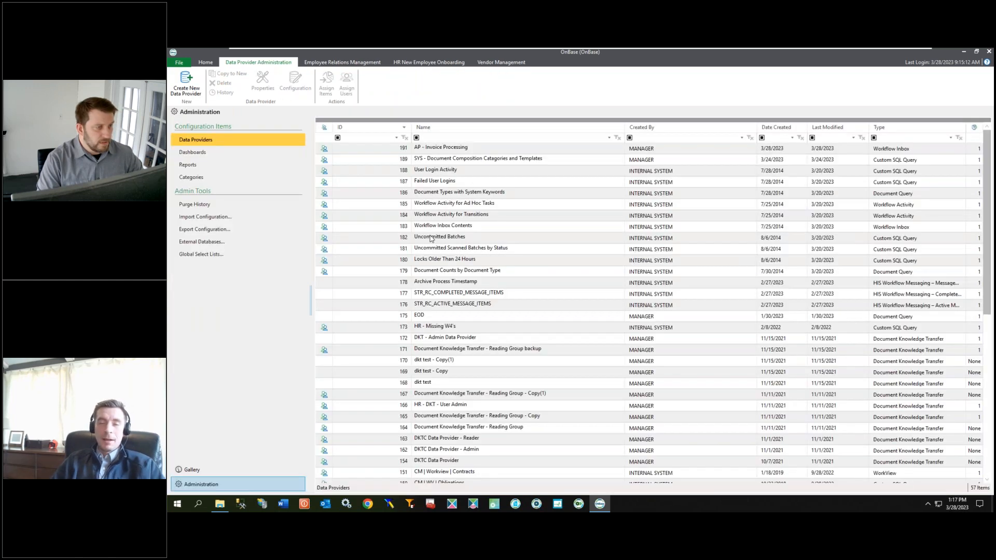
left_click(213, 153)
left_click(376, 151)
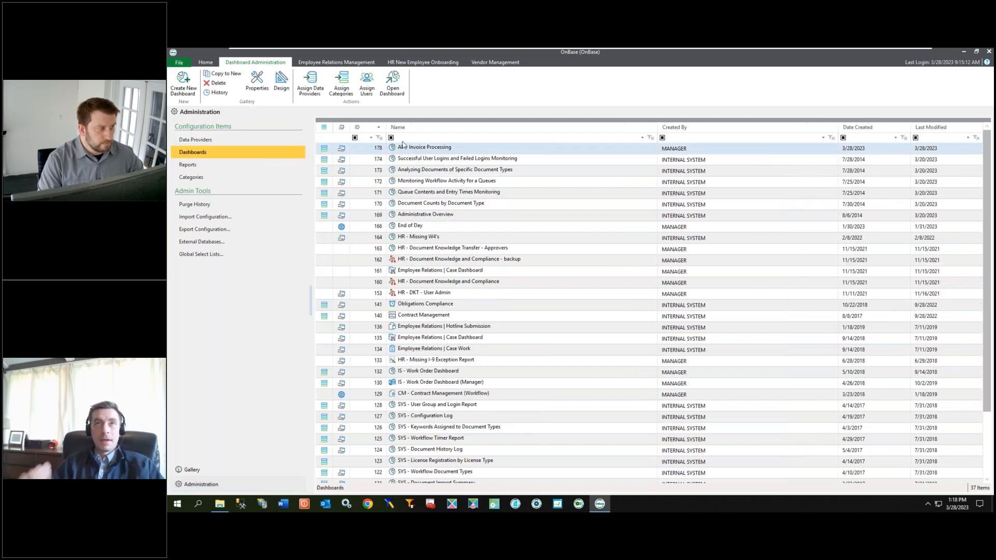
Step: Open the AP - Invoice Processing dashboard's properties, review its display actions and close the dialog
left_click(258, 85)
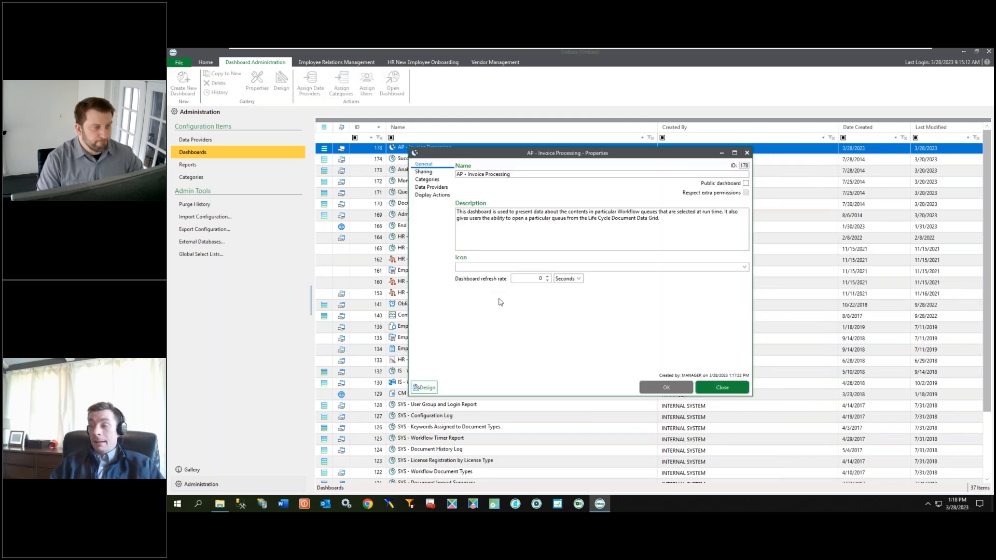
left_click(433, 196)
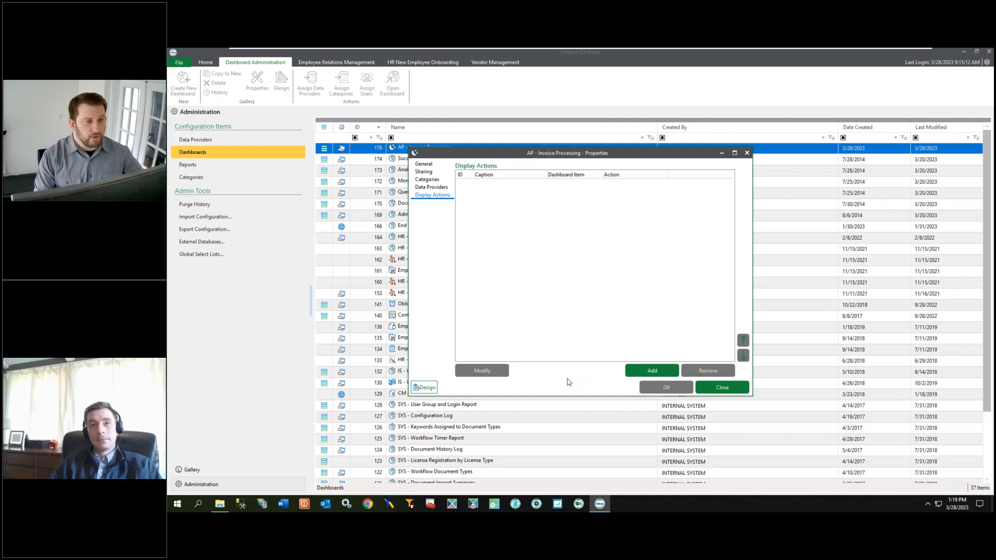
left_click(746, 153)
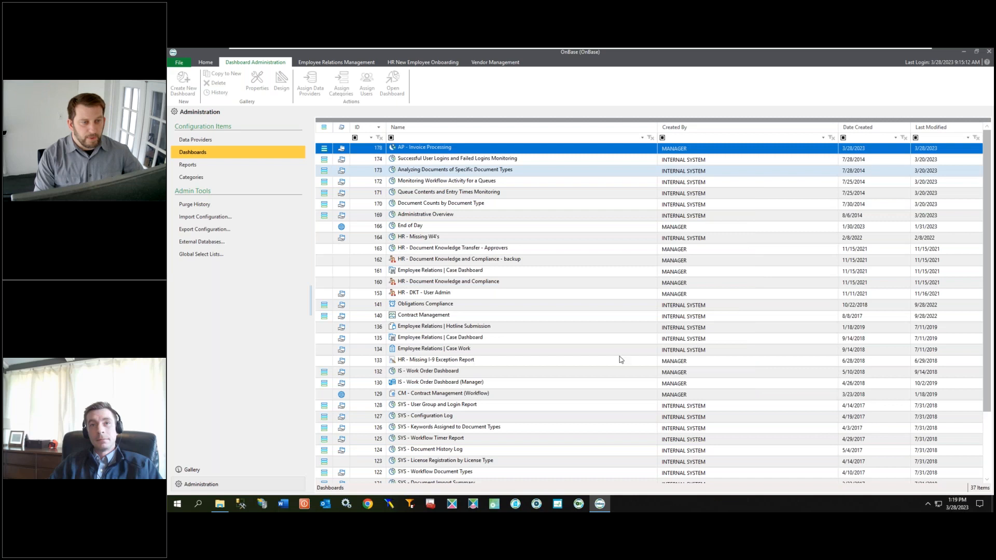
Step: Add a display action for the Queue Contents item with the action type Display Document
left_click(425, 149)
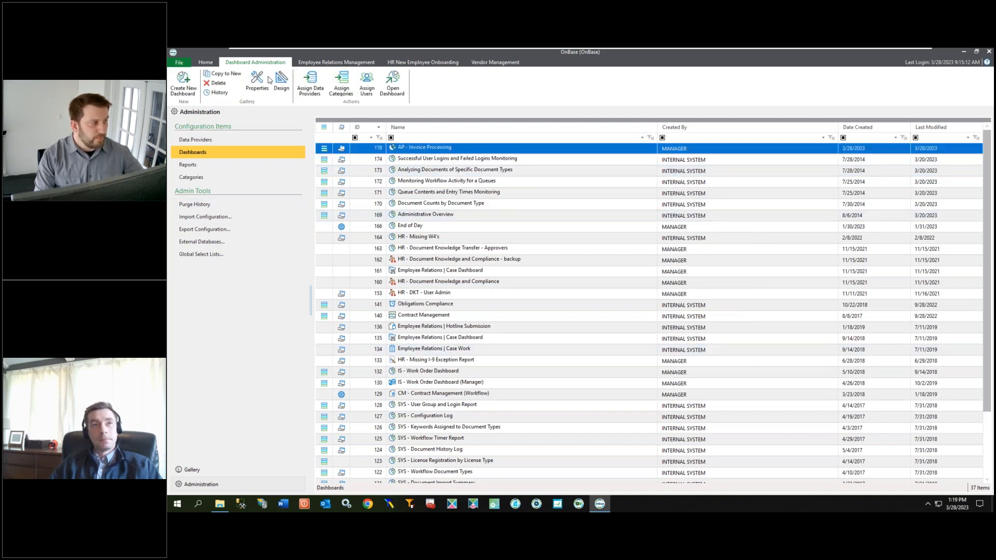
left_click(263, 85)
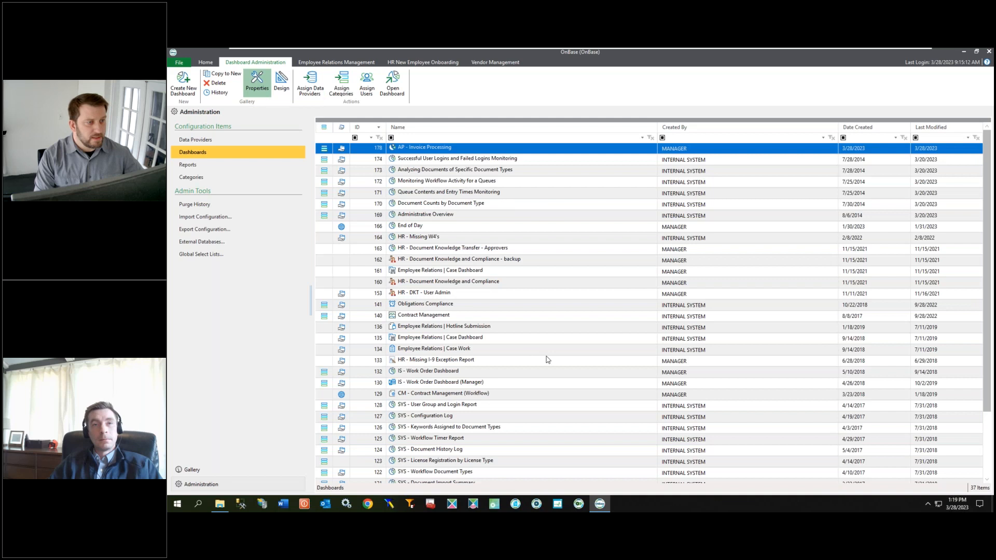
left_click(431, 195)
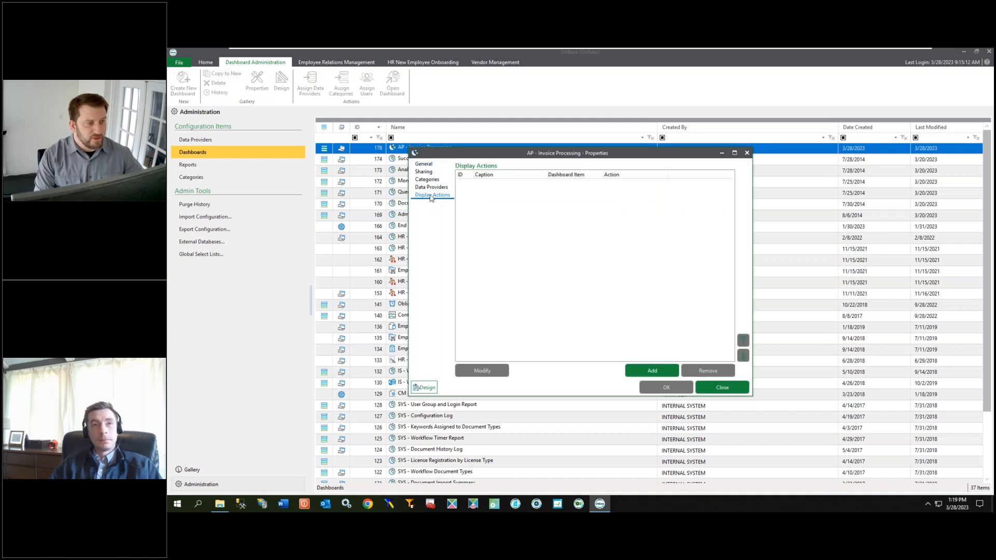
left_click(652, 370)
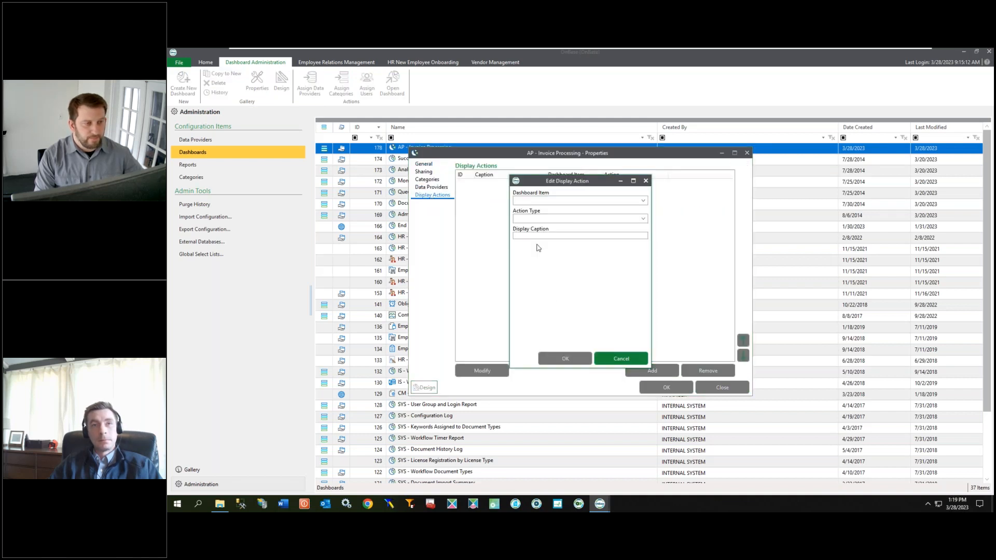
left_click(643, 201)
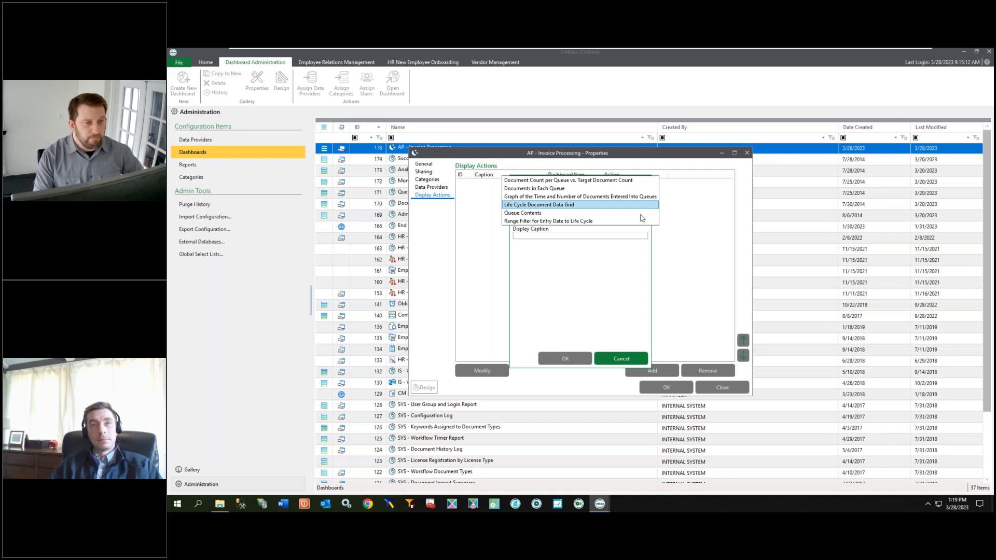
left_click(602, 214)
left_click(644, 221)
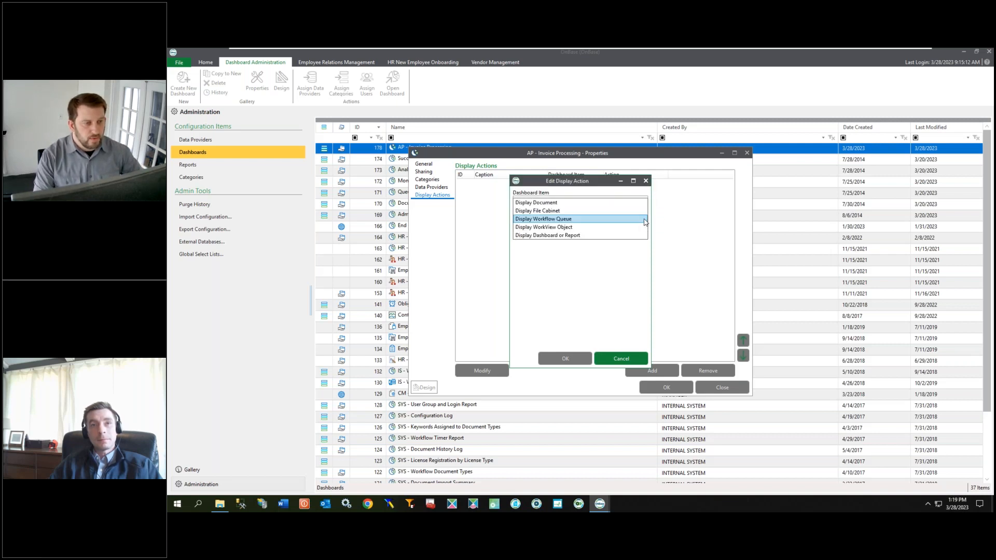
left_click(597, 203)
Step: Map Content ID as the event data, then save the display action and the dashboard properties
left_click(642, 266)
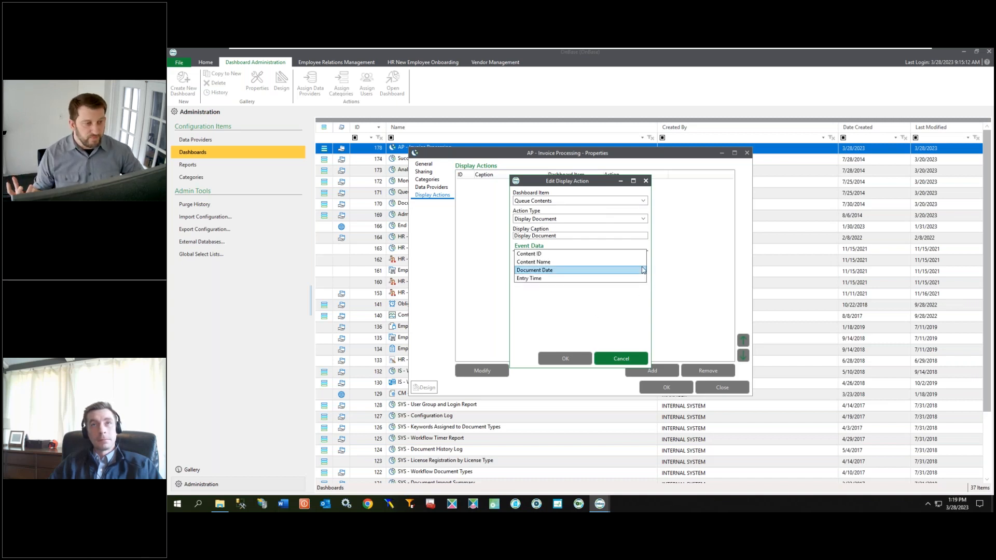
left_click(588, 254)
left_click(565, 358)
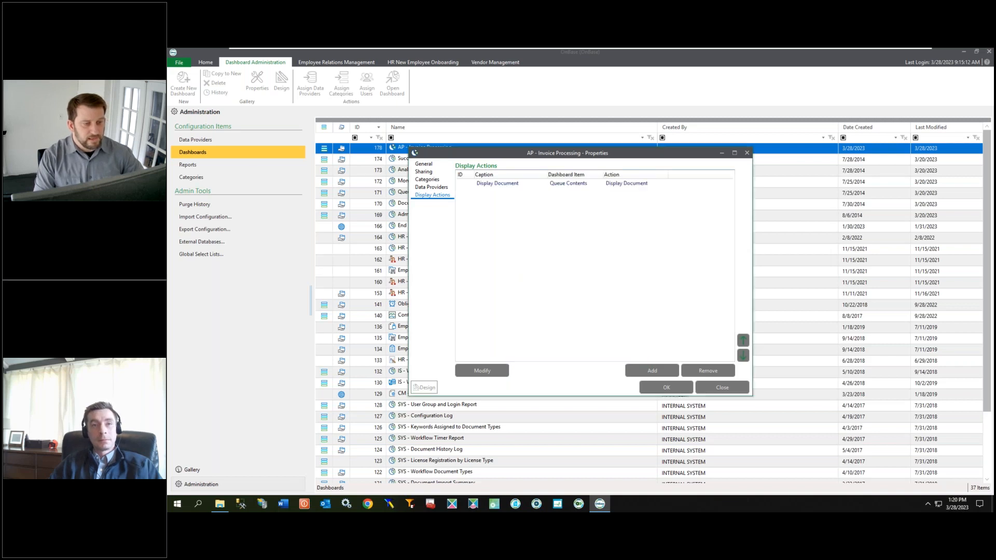
left_click(667, 388)
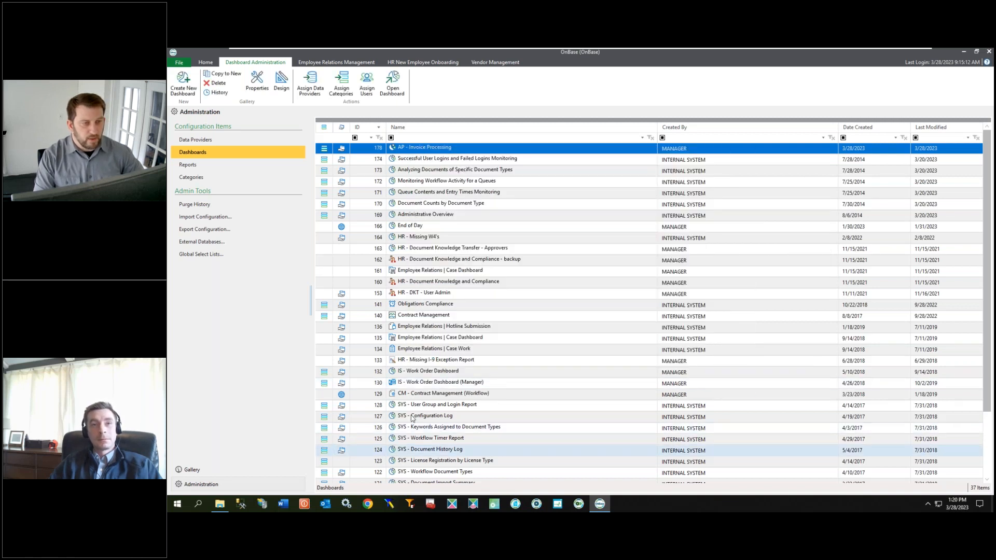
Step: Switch to the Gallery and open the AP - Invoice Processing dashboard
left_click(192, 471)
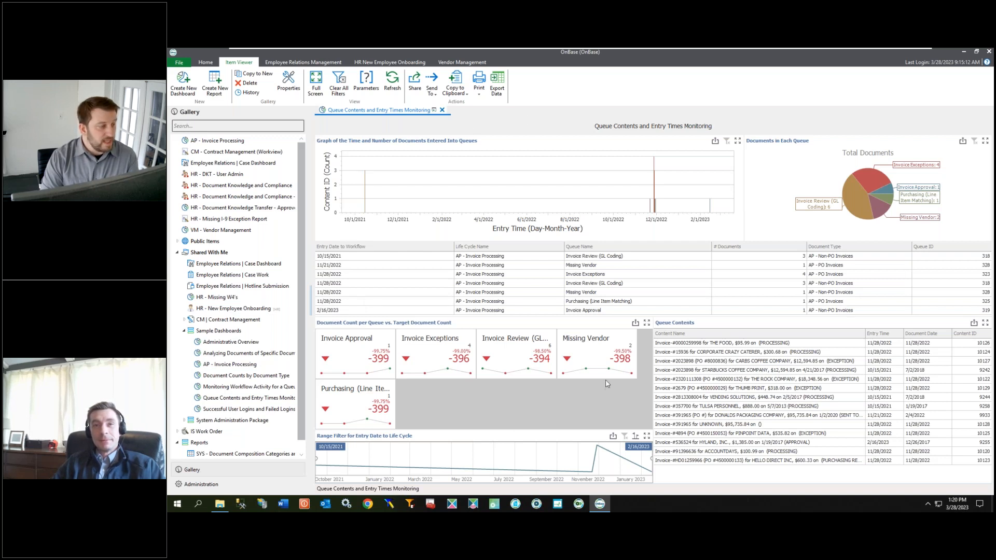
left_click(244, 399)
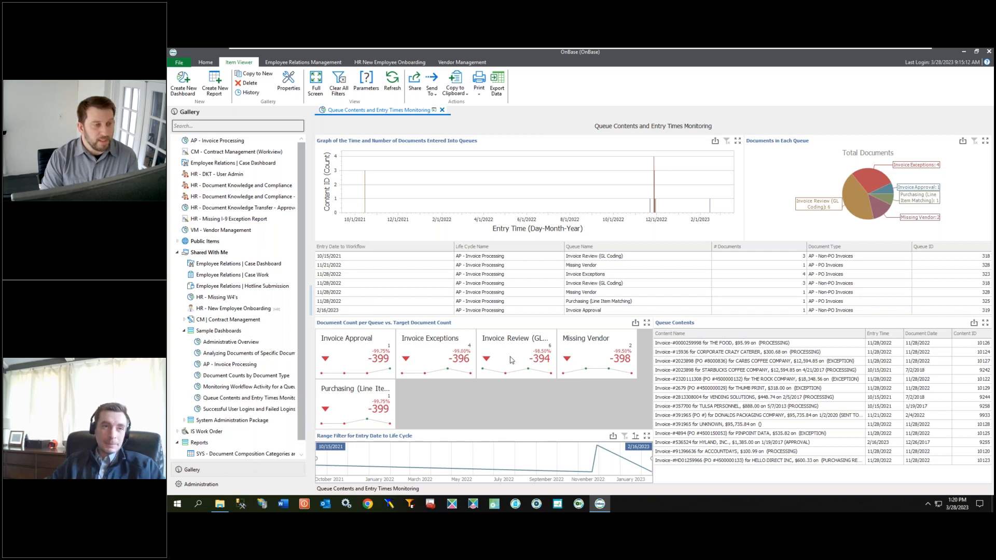
mouse_move(222, 143)
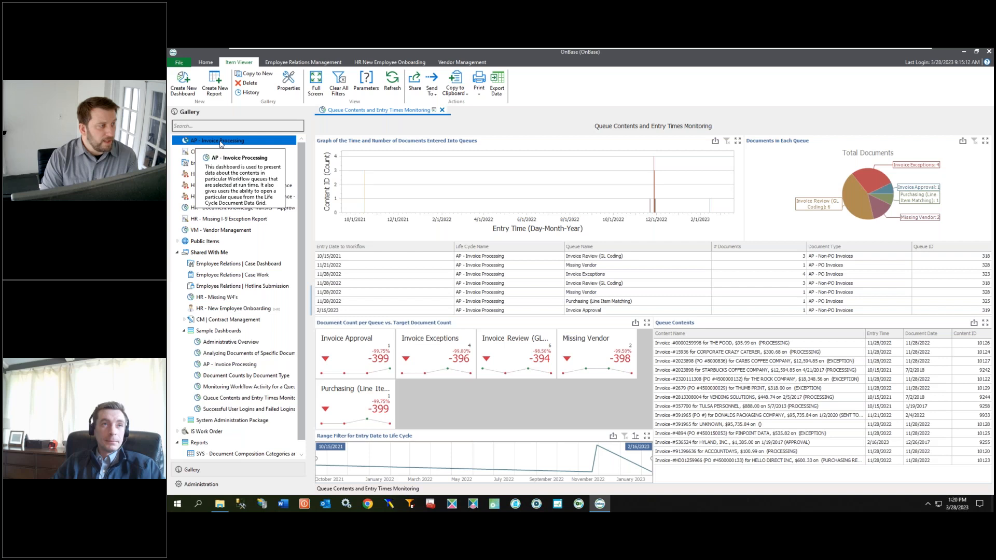
double_click(222, 141)
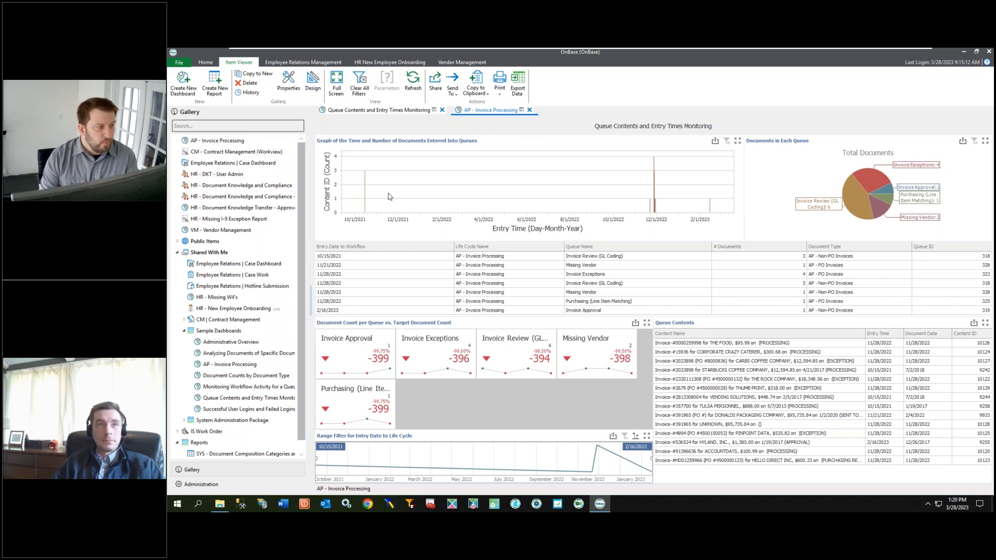
Step: Filter the dashboard by the 10/15/2021 bar in the entry time graph, then clear that master filter
mouse_move(365, 194)
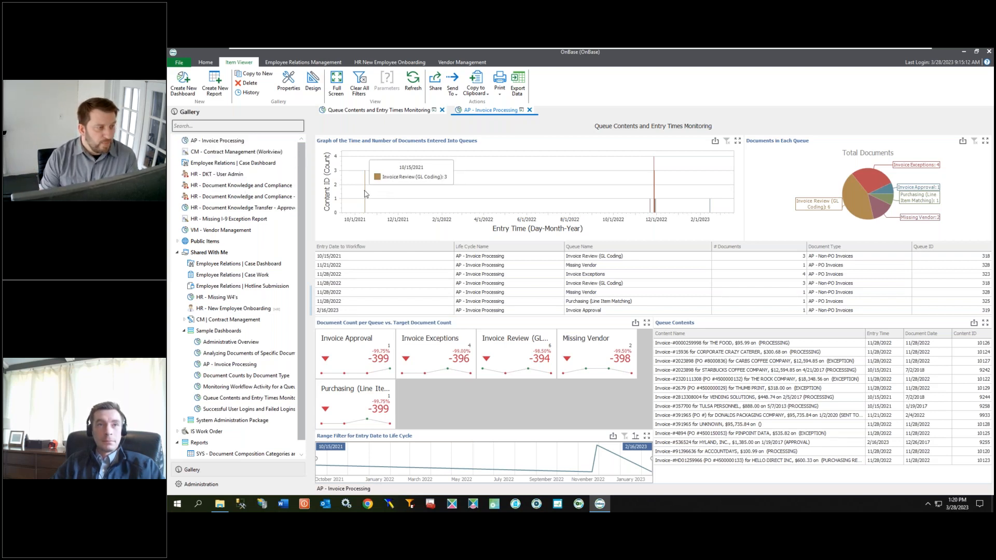
left_click(366, 194)
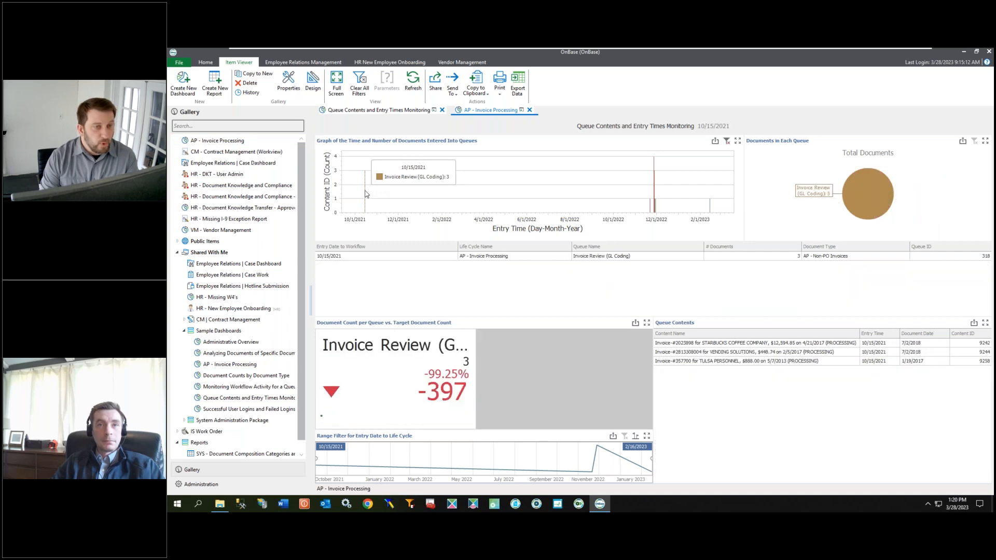
left_click(726, 141)
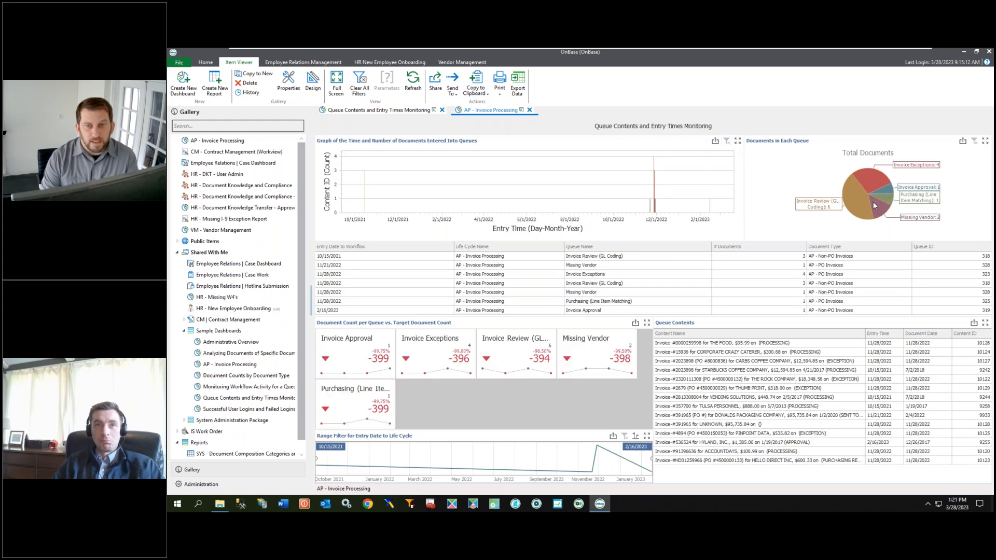
Step: Filter by the Invoice Exceptions pie slice and open the first invoice listed in Queue Contents
mouse_move(875, 176)
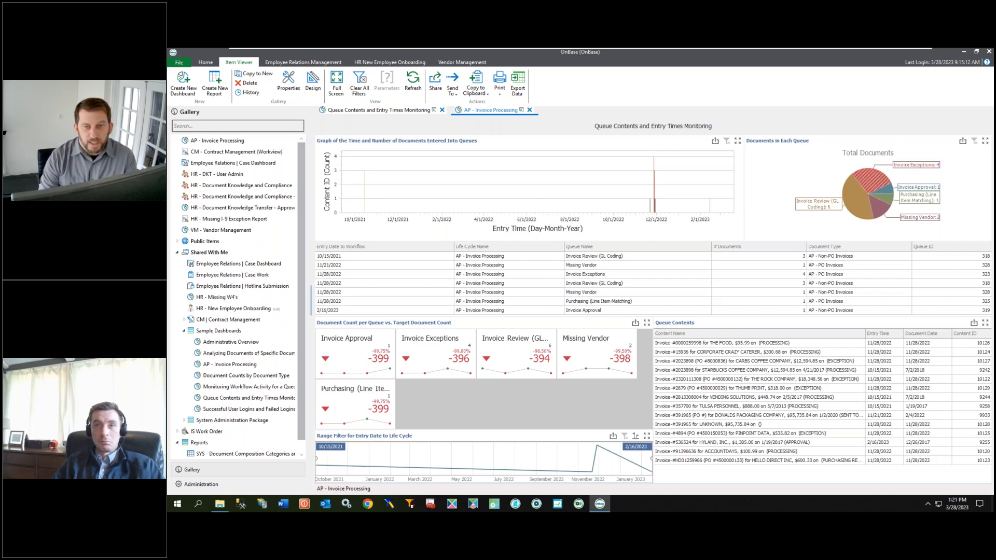
left_click(874, 180)
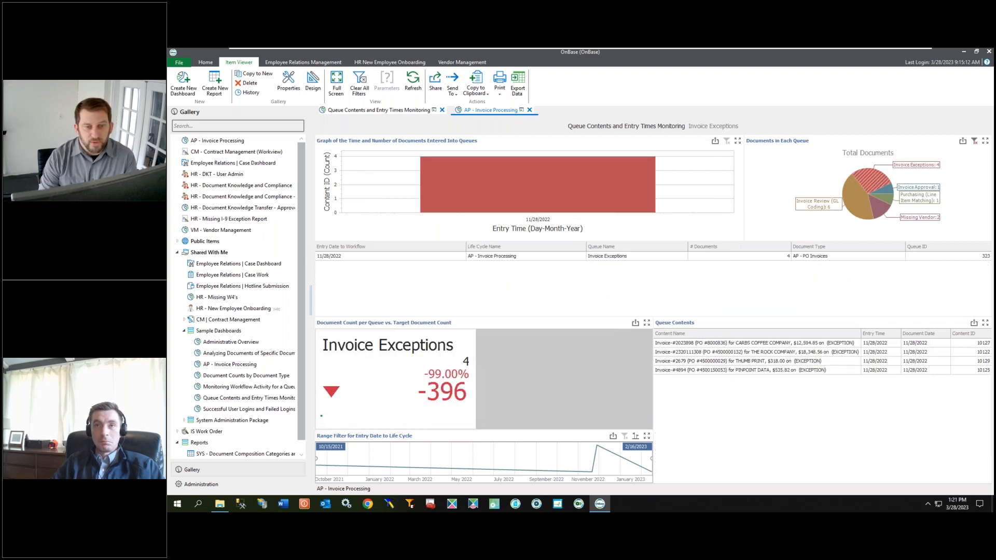
left_click(701, 345)
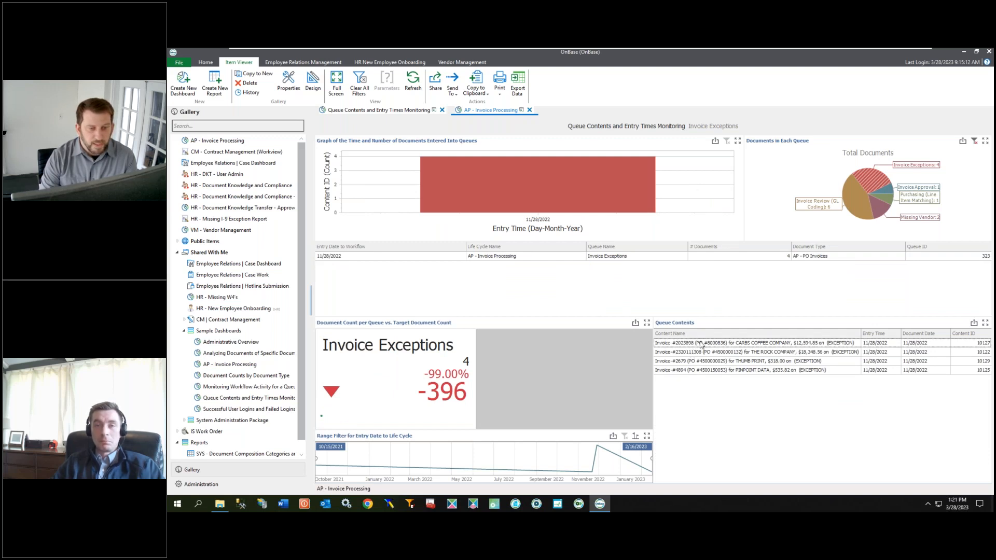
double_click(701, 344)
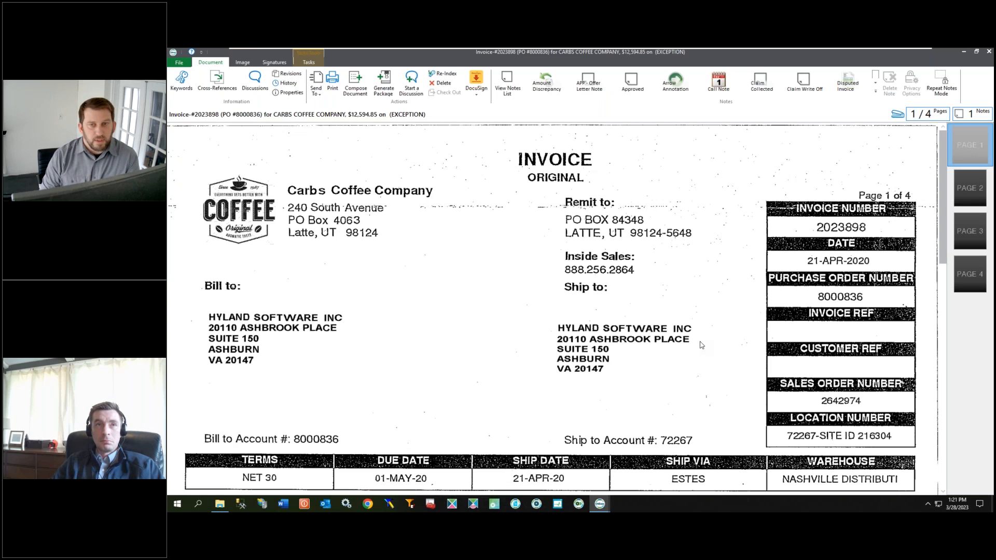
Step: Read the invoice's red note annotation and close the document viewer
left_click(309, 62)
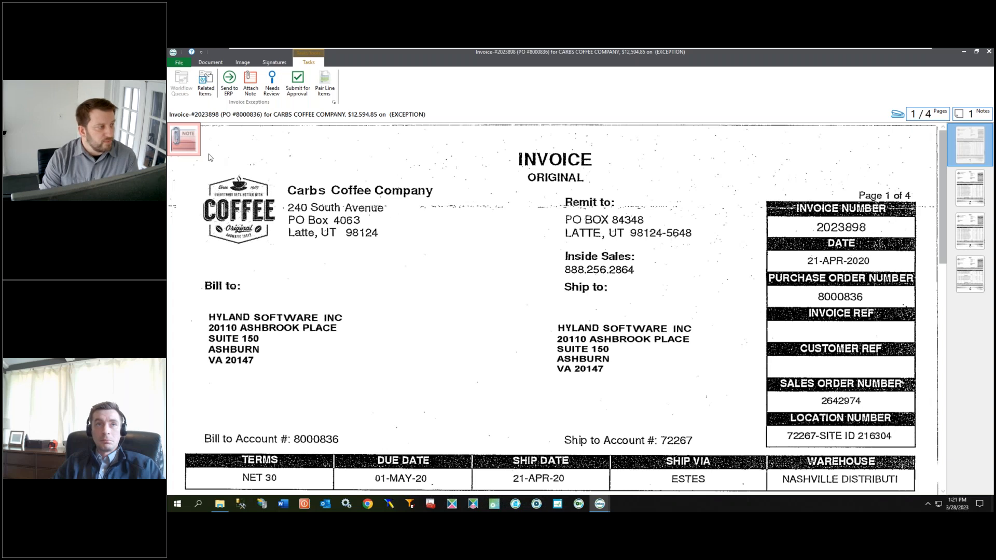
left_click(184, 138)
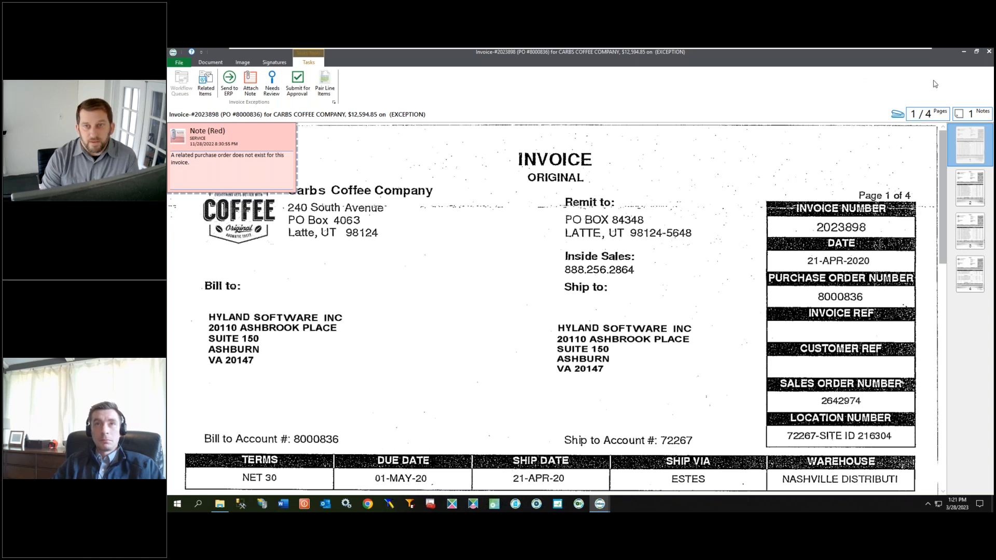
left_click(989, 52)
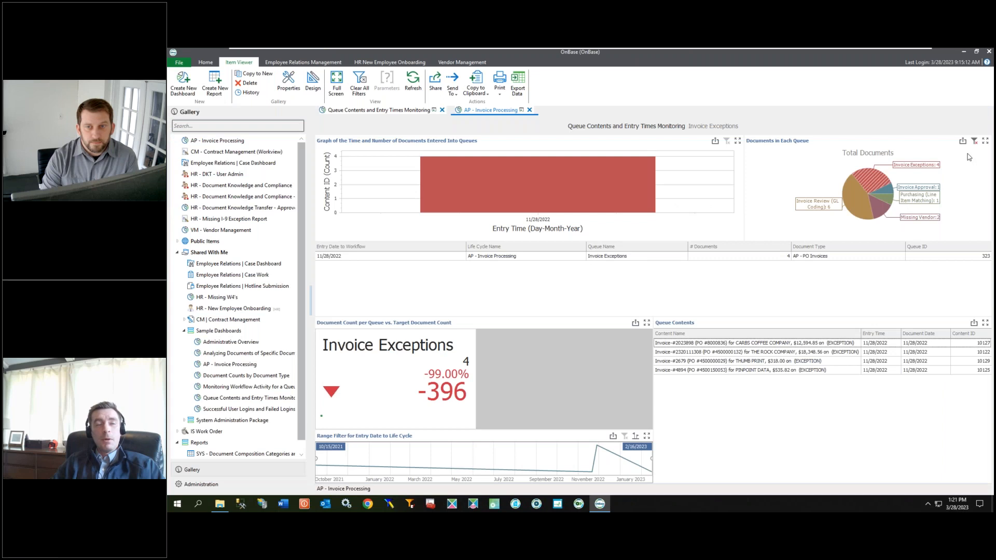
Step: Clear the pie chart's master filter and switch back to the presentation slides
left_click(974, 140)
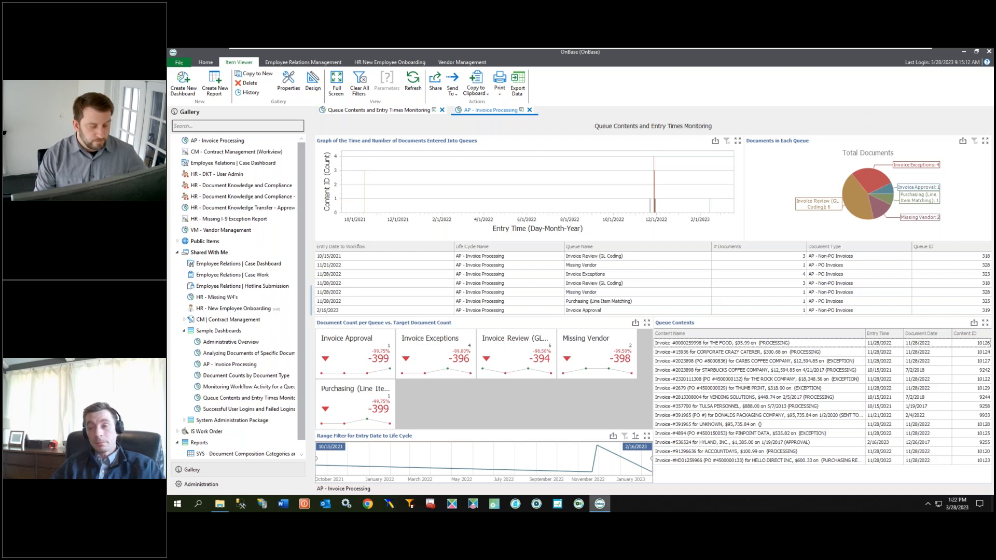
mouse_move(600, 503)
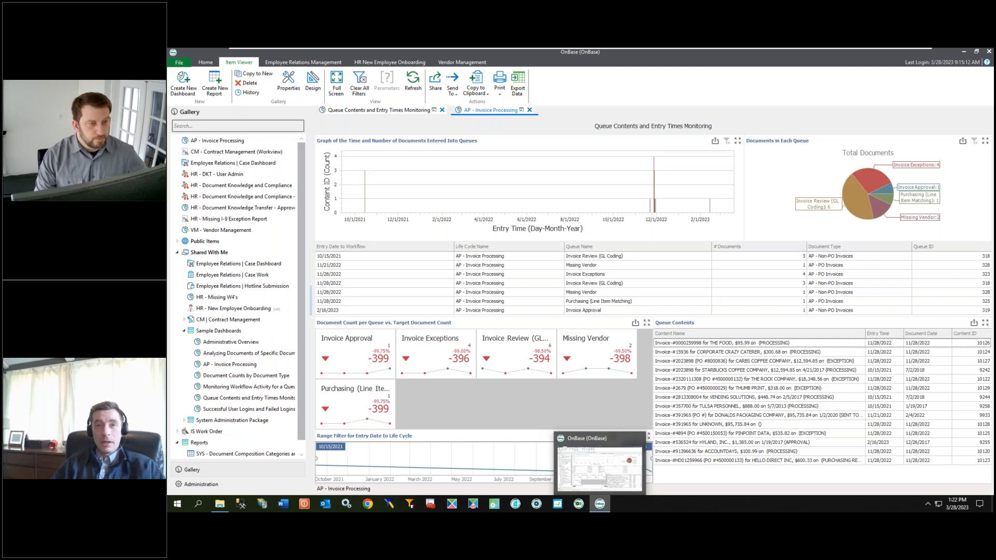
key("alt+Tab")
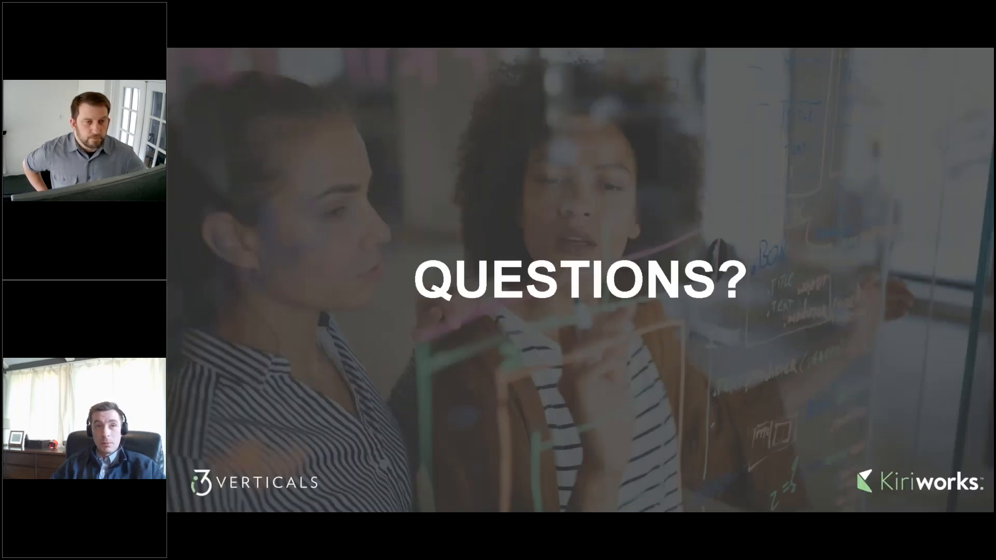
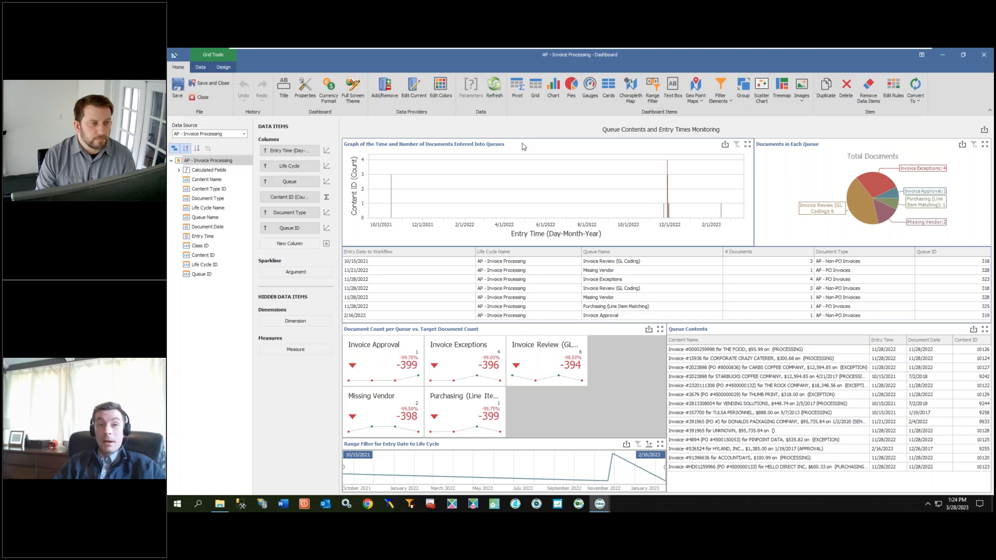
right_click(522, 147)
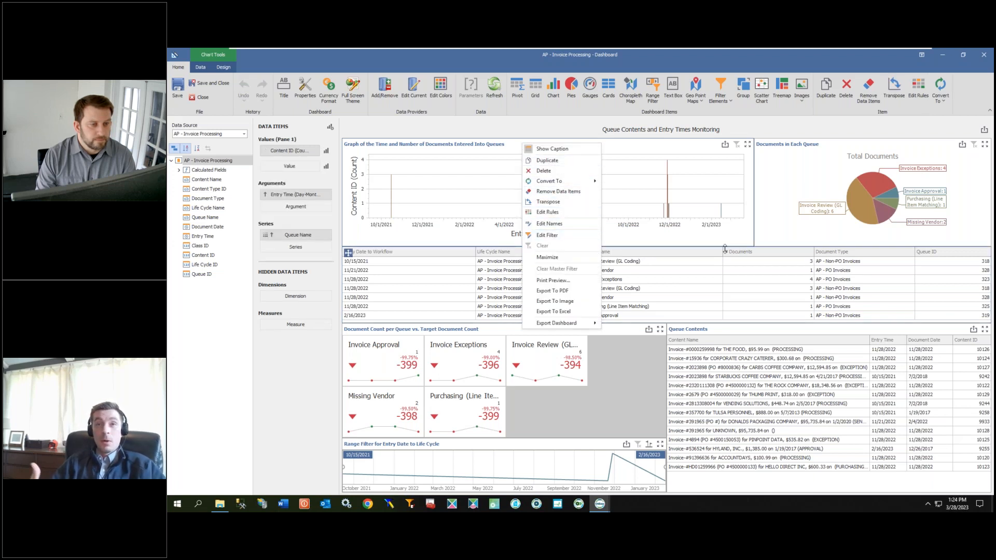
left_click(688, 245)
left_click(654, 245)
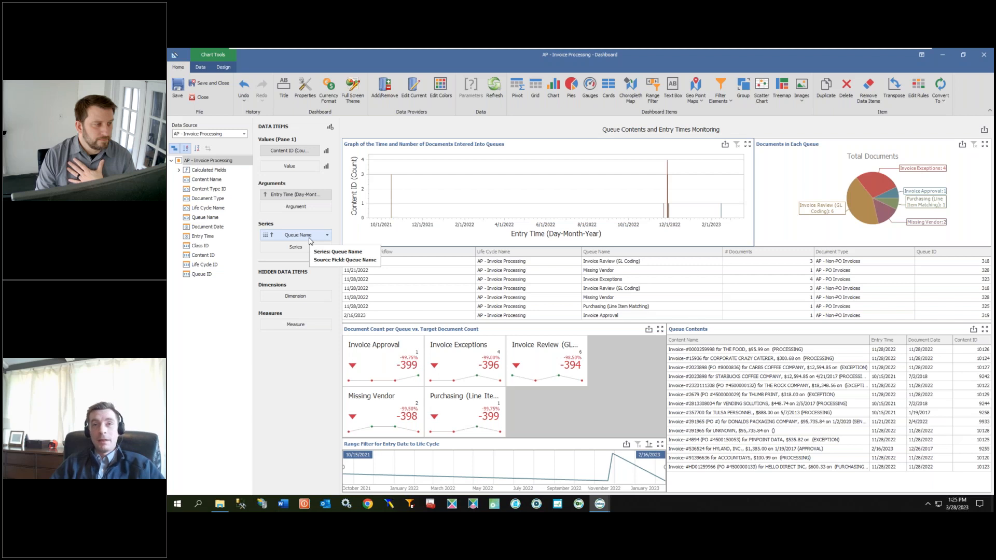
Step: Add a filter to the entry time graph so Queue Name equals Invoice Exceptions
right_click(520, 146)
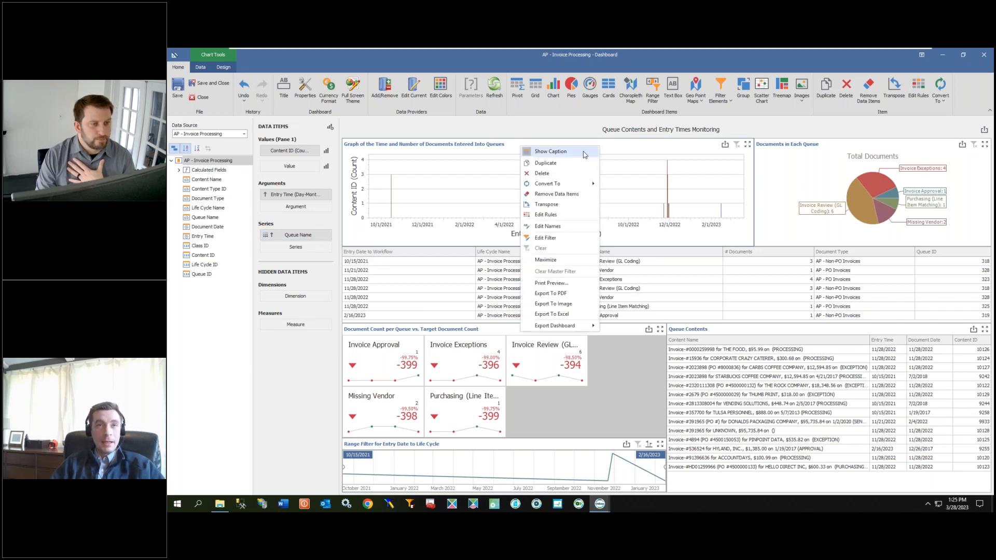
left_click(547, 237)
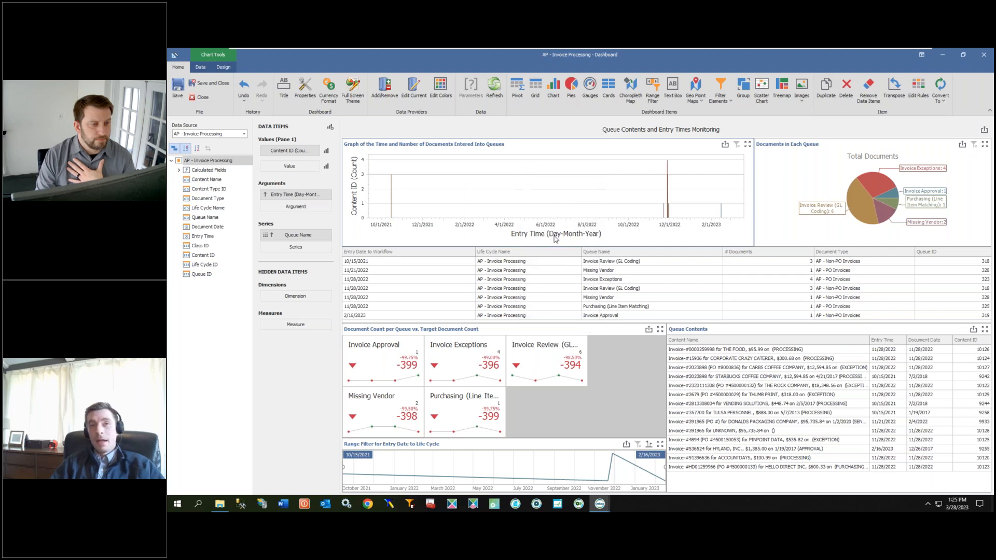
left_click(476, 208)
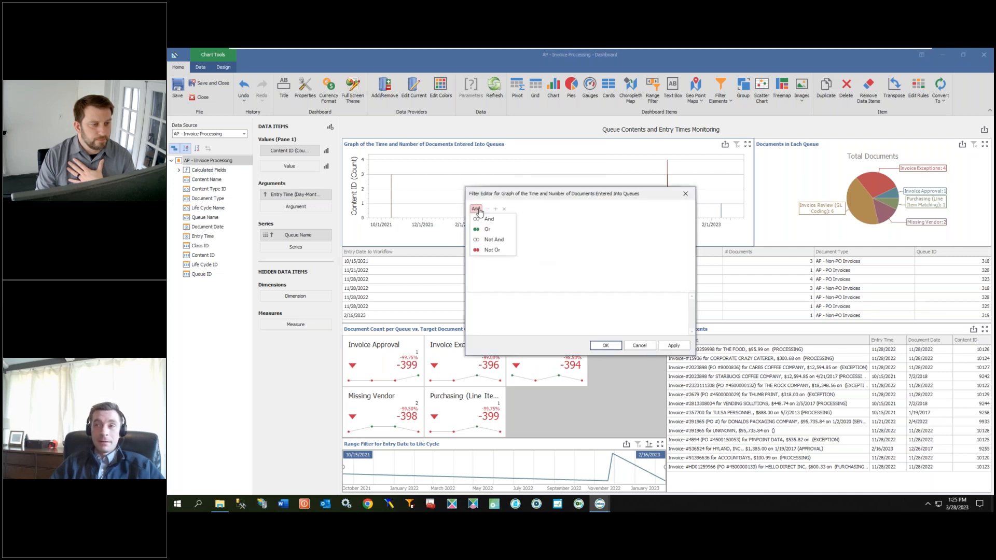
left_click(553, 232)
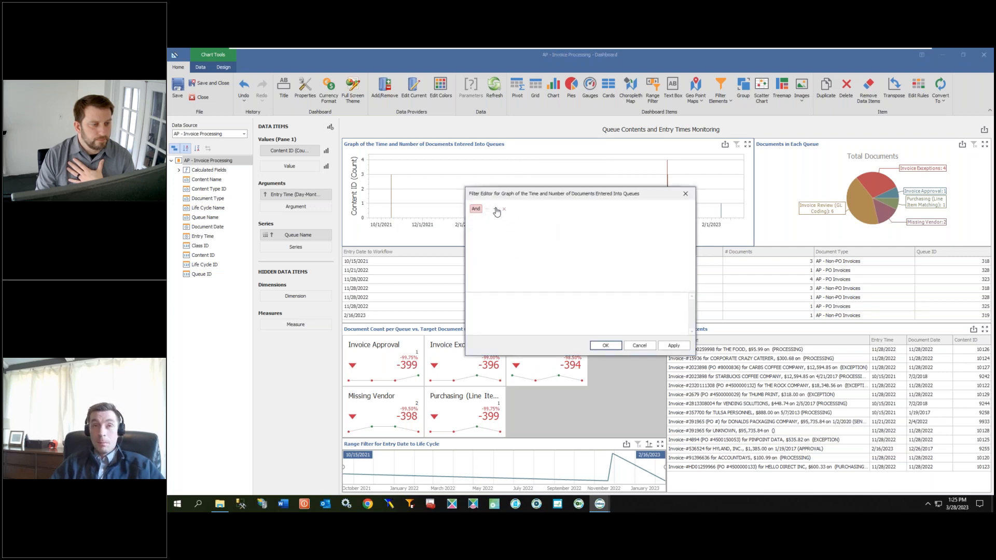
left_click(496, 210)
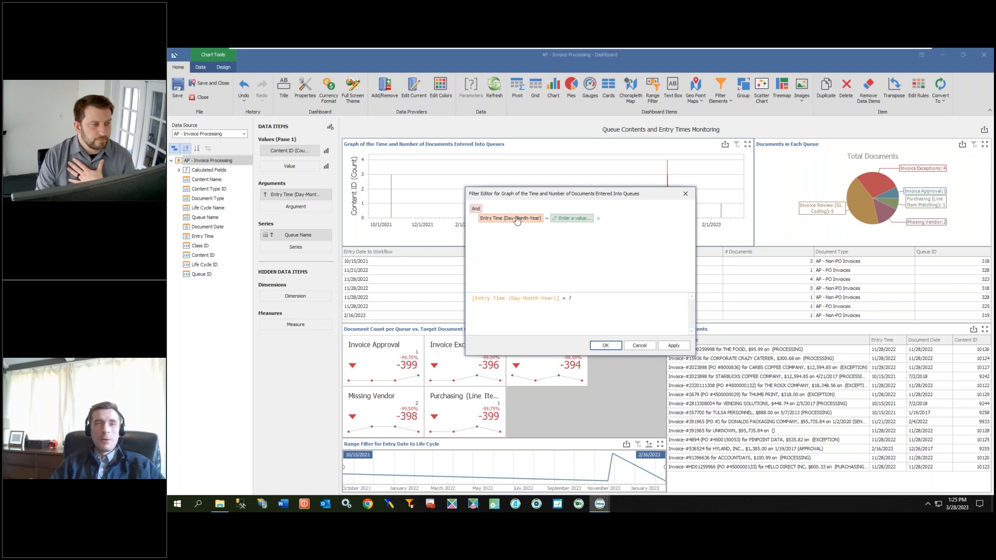
left_click(518, 221)
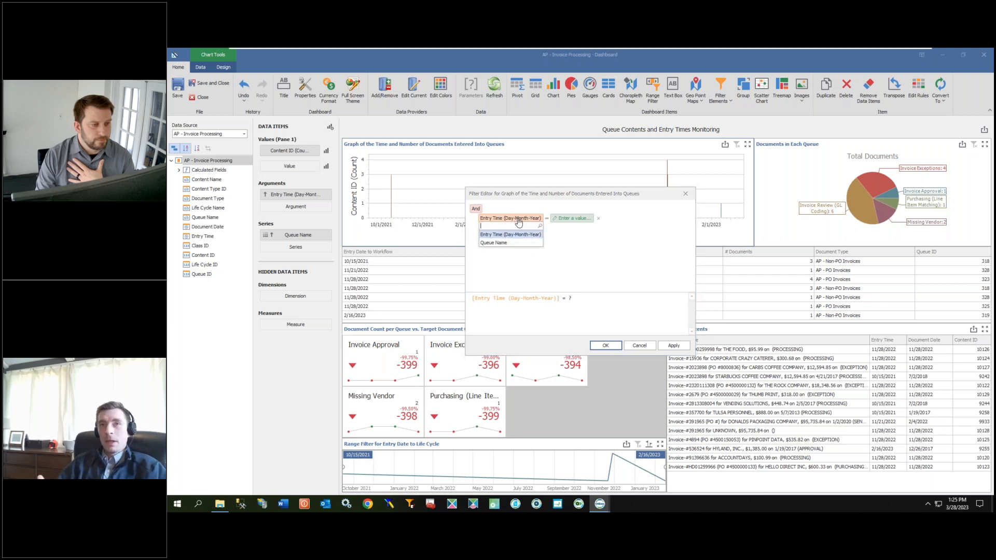
left_click(514, 242)
left_click(525, 219)
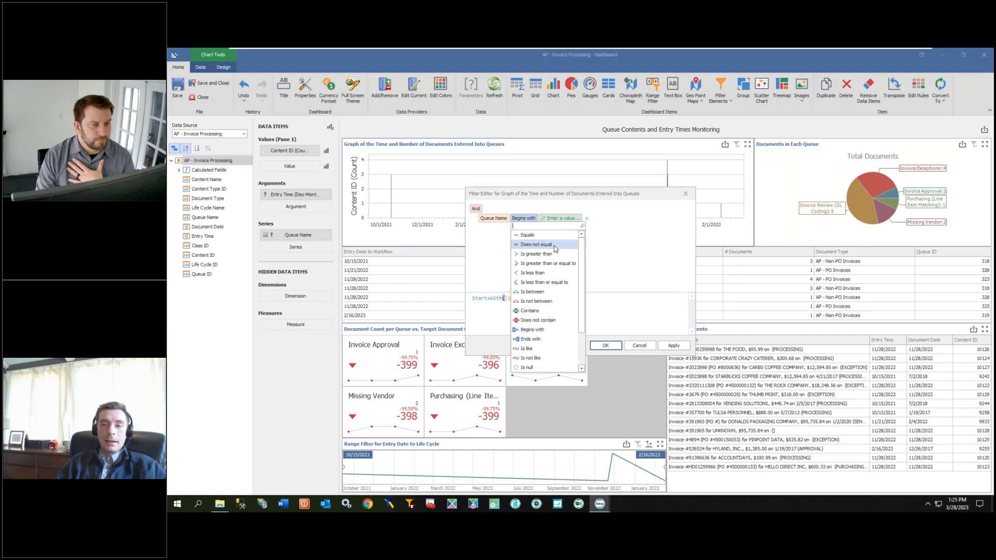
left_click(548, 235)
left_click(550, 219)
left_click(555, 219)
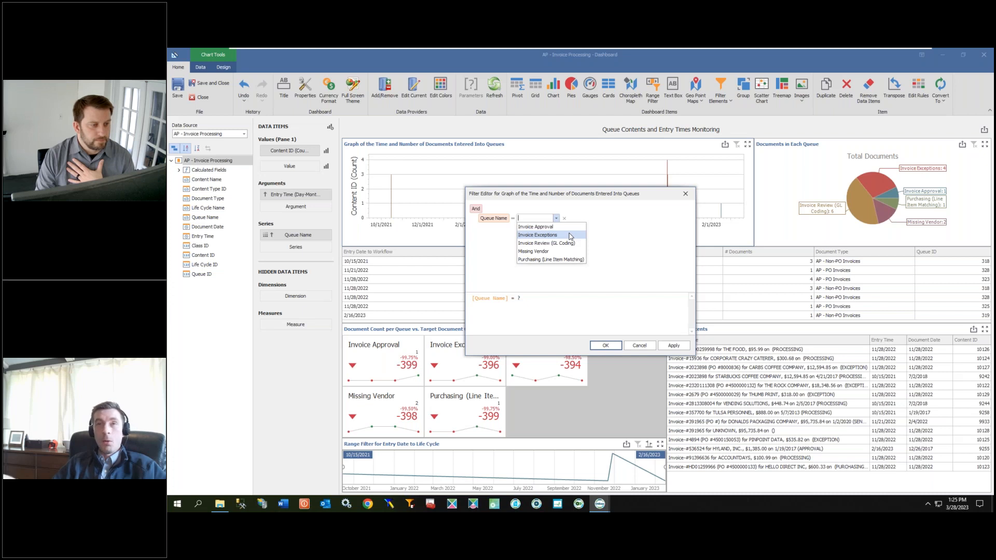
left_click(570, 236)
left_click(605, 345)
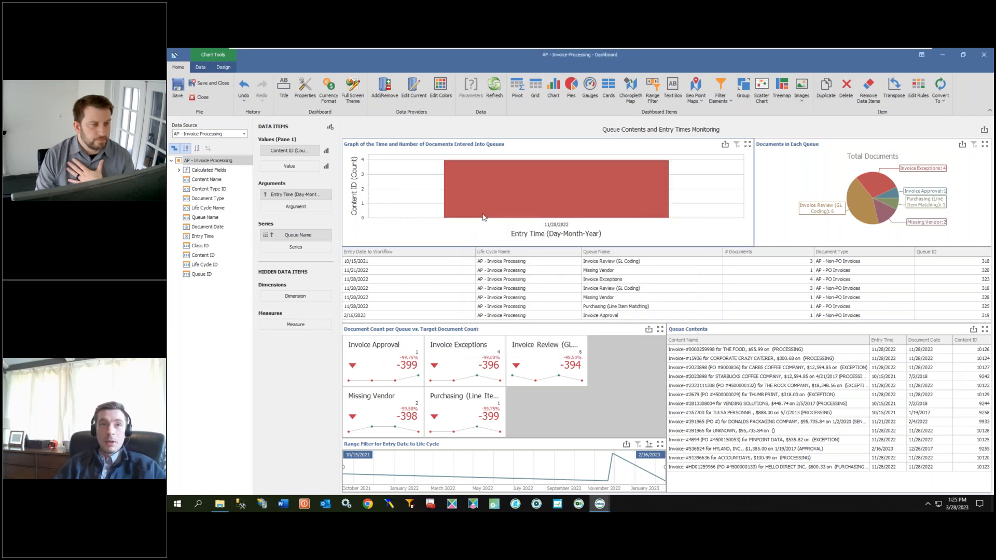
Step: Remove the Queue Name condition from the entry time graph's filter
mouse_move(505, 200)
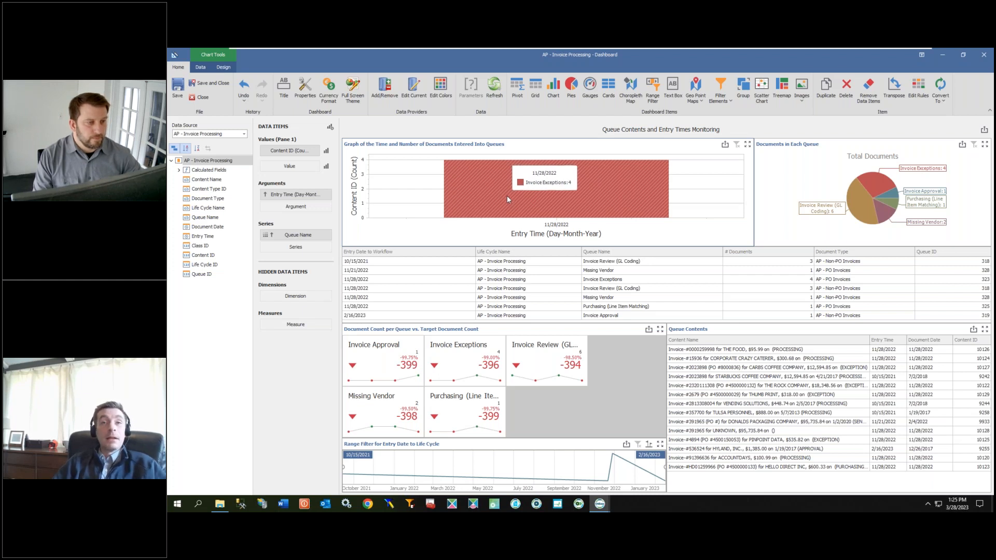
right_click(526, 150)
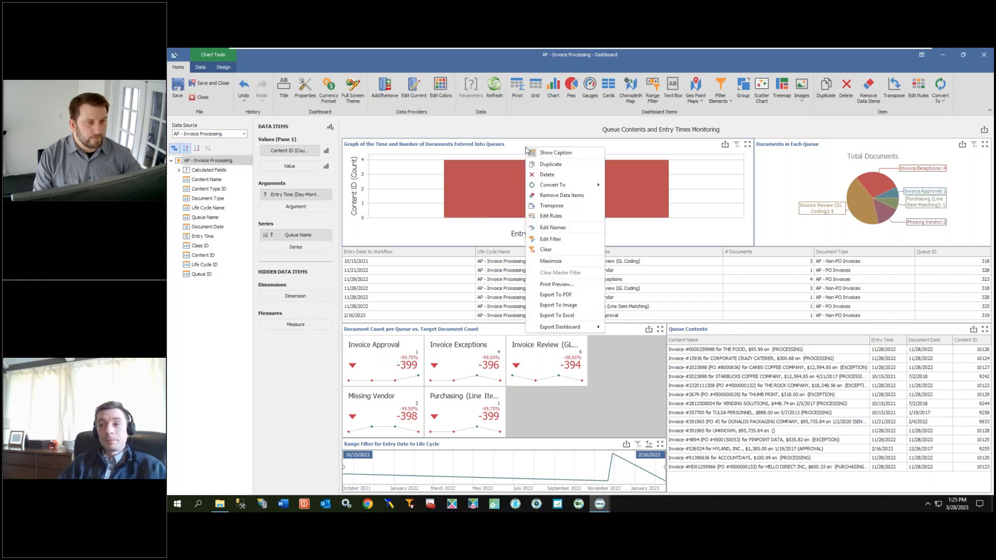
left_click(551, 239)
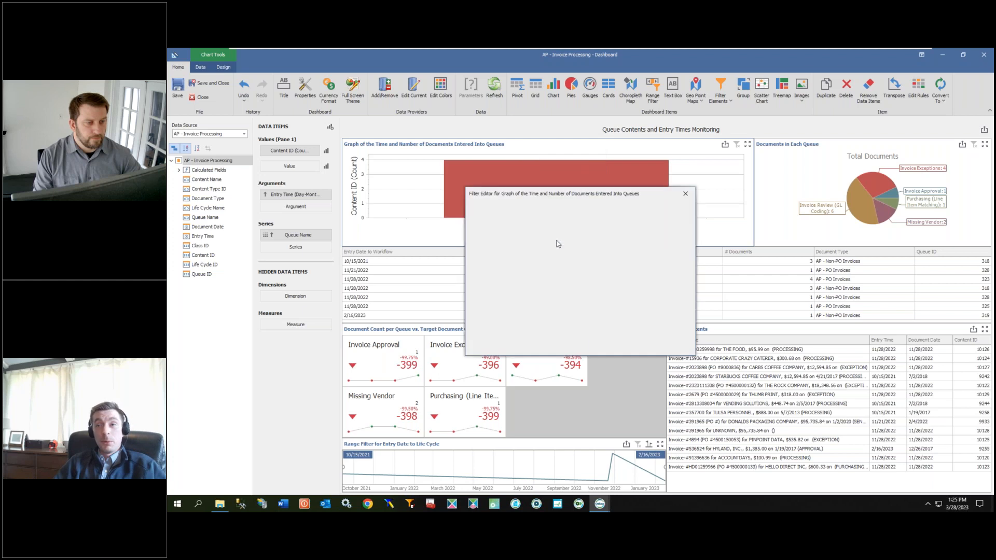
left_click(572, 218)
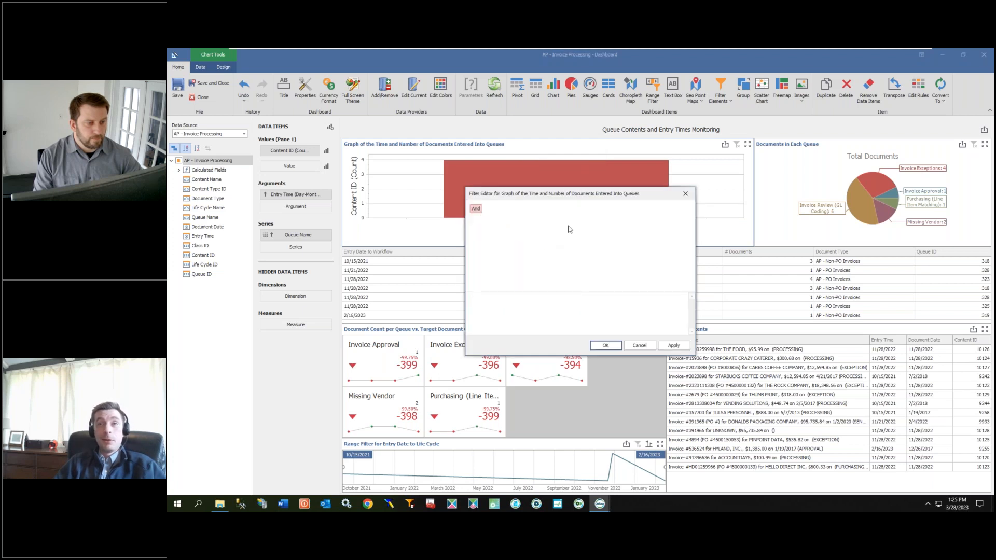
left_click(611, 351)
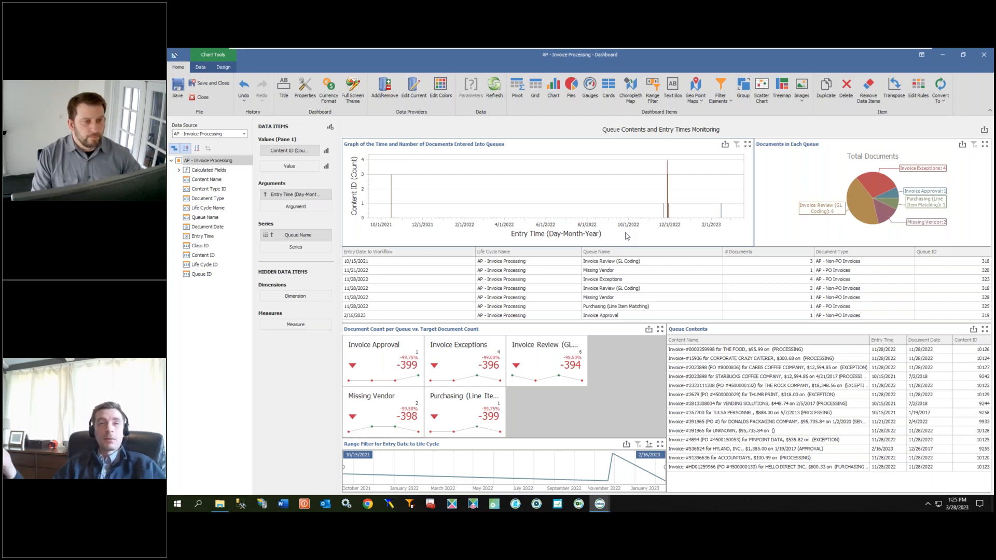
Step: Hide and then restore the caption of the entry time graph
right_click(534, 146)
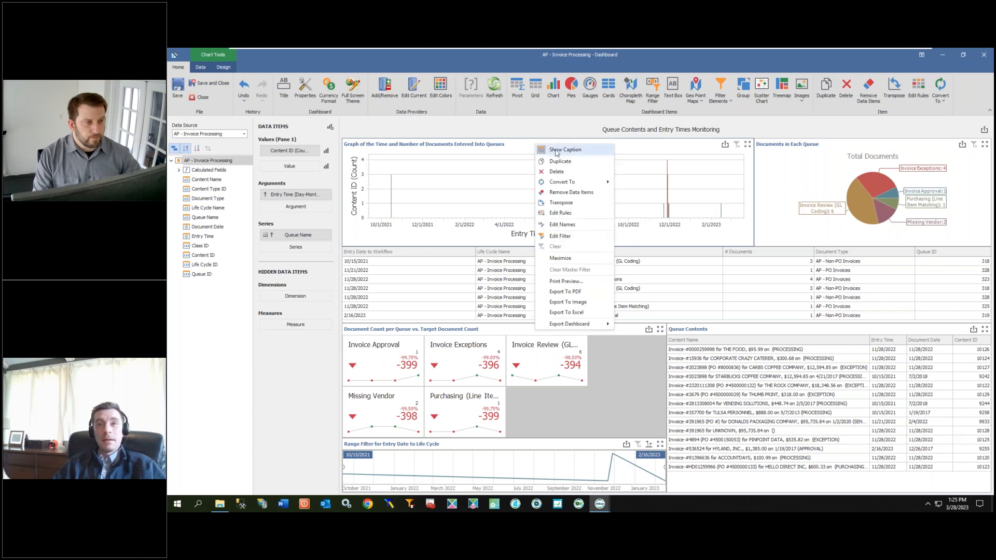
left_click(561, 151)
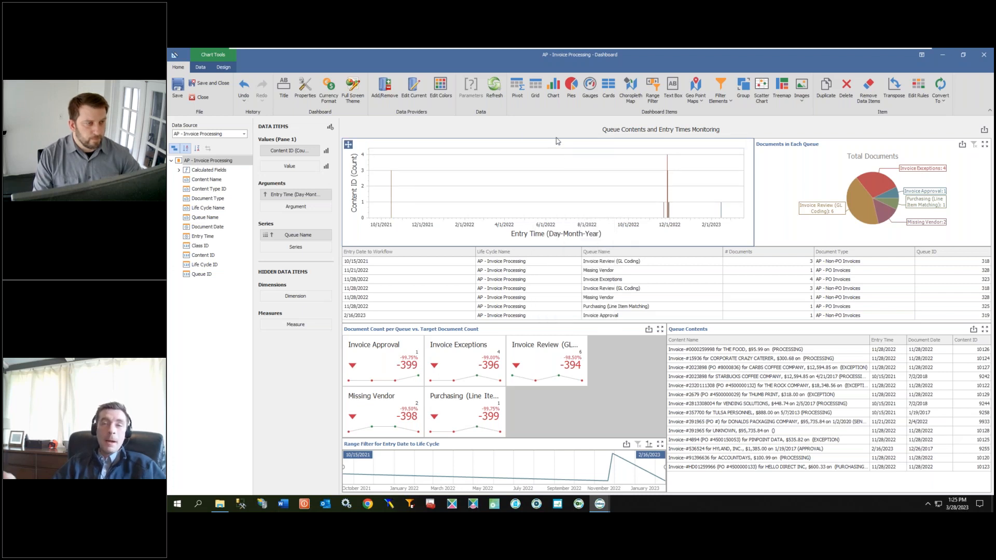
right_click(503, 142)
left_click(525, 149)
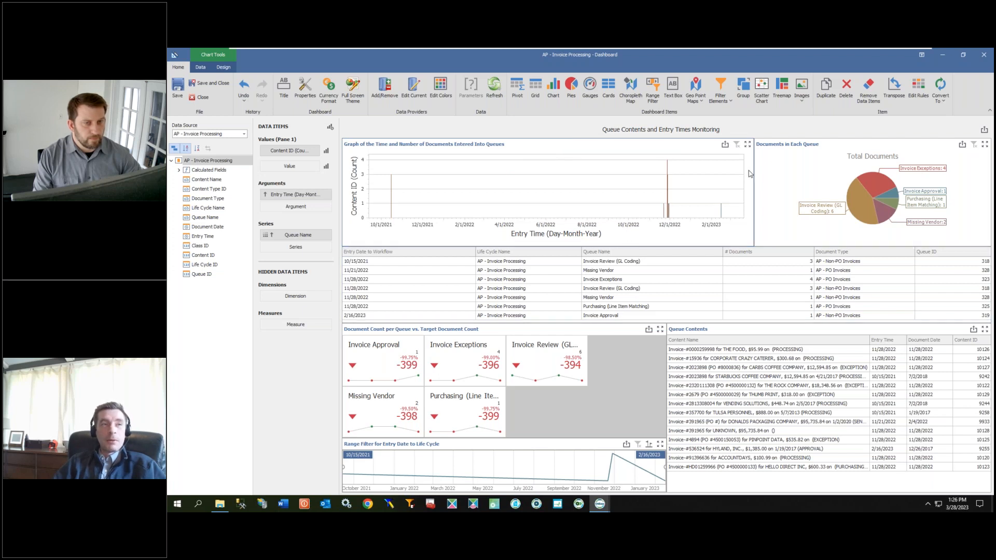
Step: Duplicate the Documents in Each Queue pie chart and place the copy beside the original
left_click(778, 167)
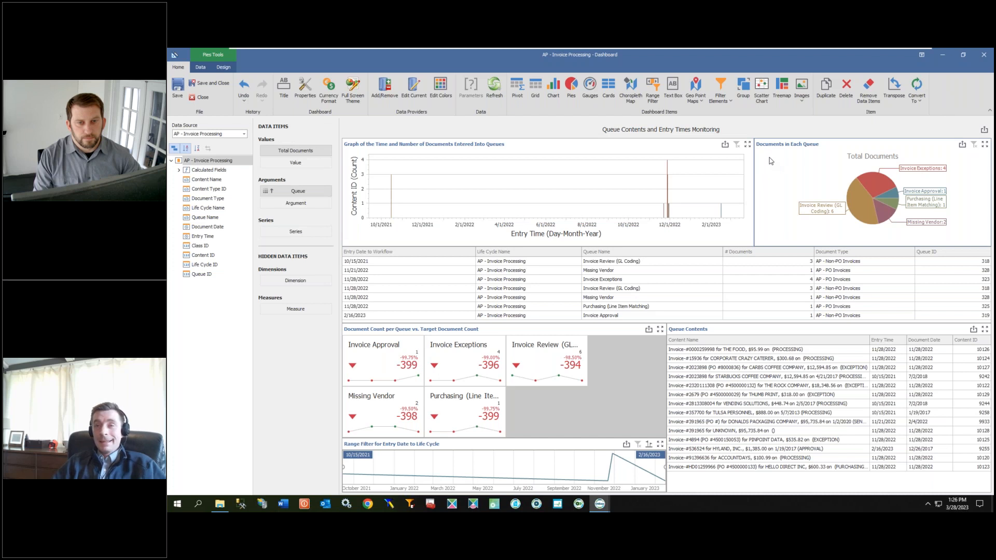
right_click(771, 159)
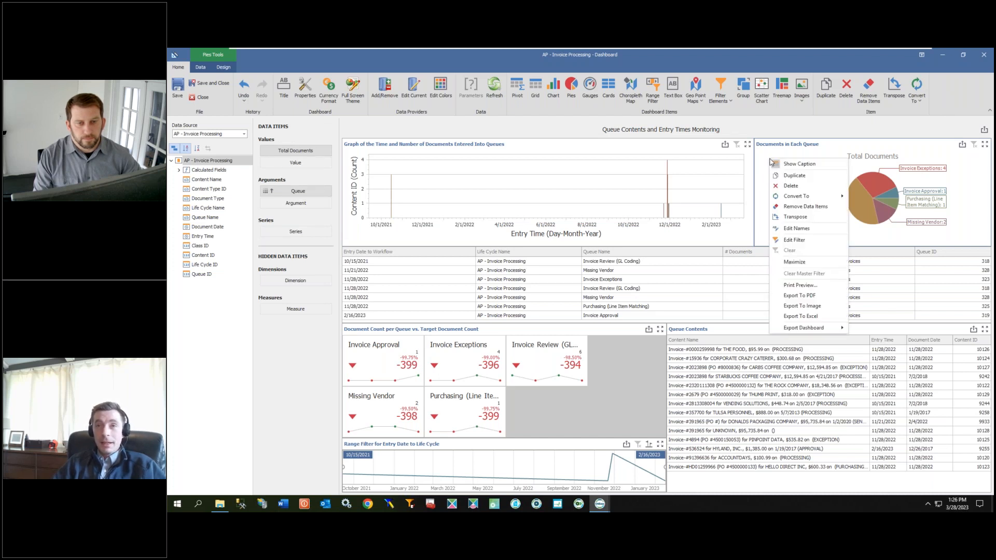
left_click(802, 178)
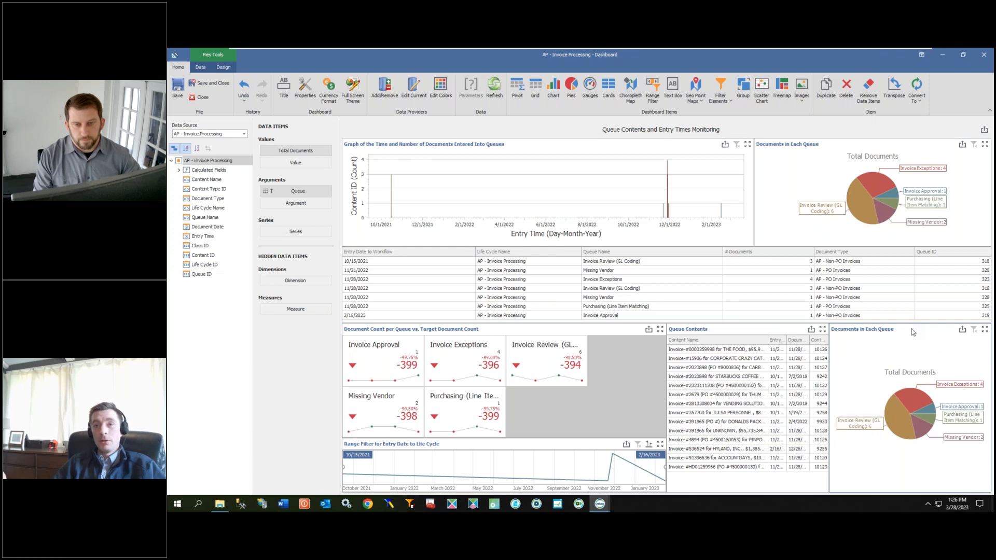
left_click_drag(908, 155, 901, 147)
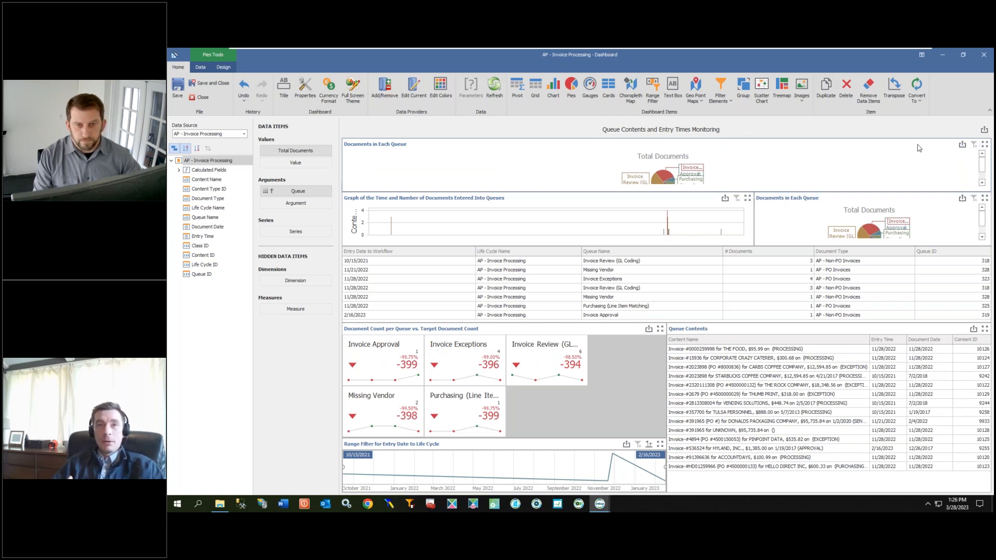
left_click_drag(917, 150, 763, 159)
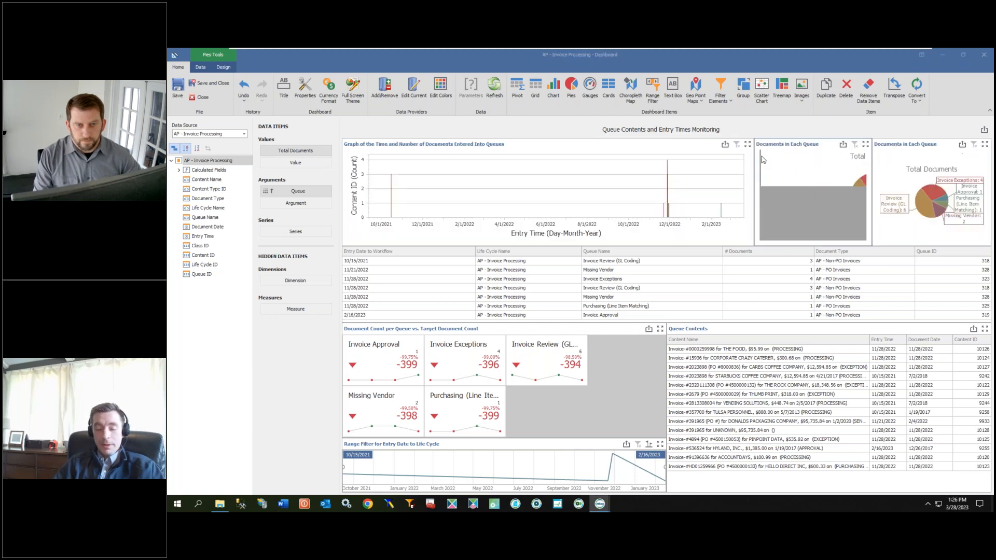
Step: Filter the duplicated pie chart so Queue equals Invoice Exceptions
right_click(778, 160)
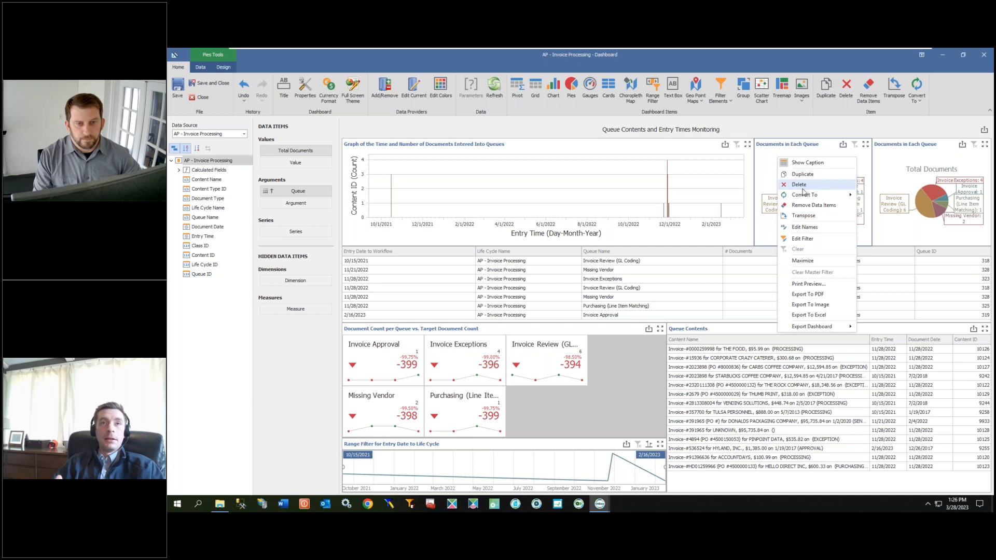
left_click(807, 238)
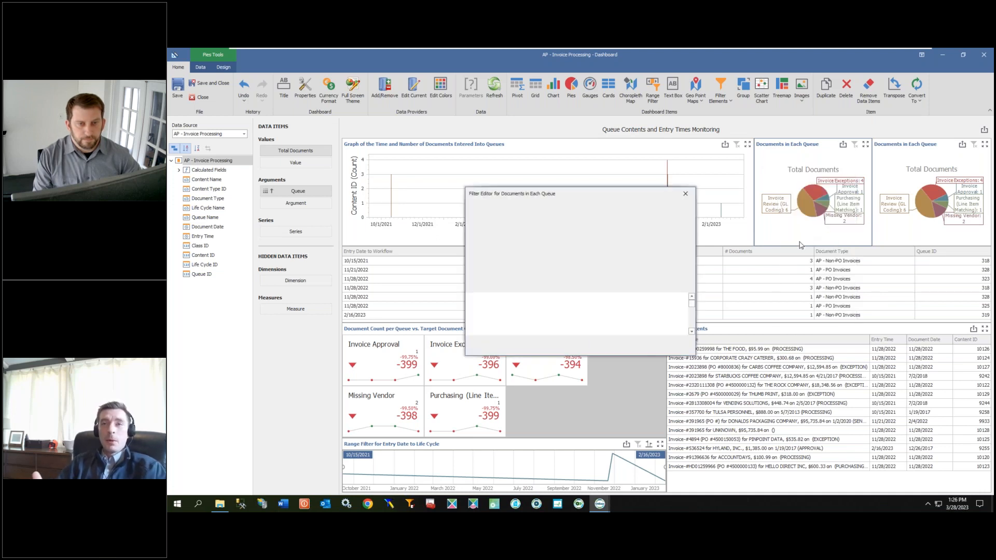
left_click(493, 212)
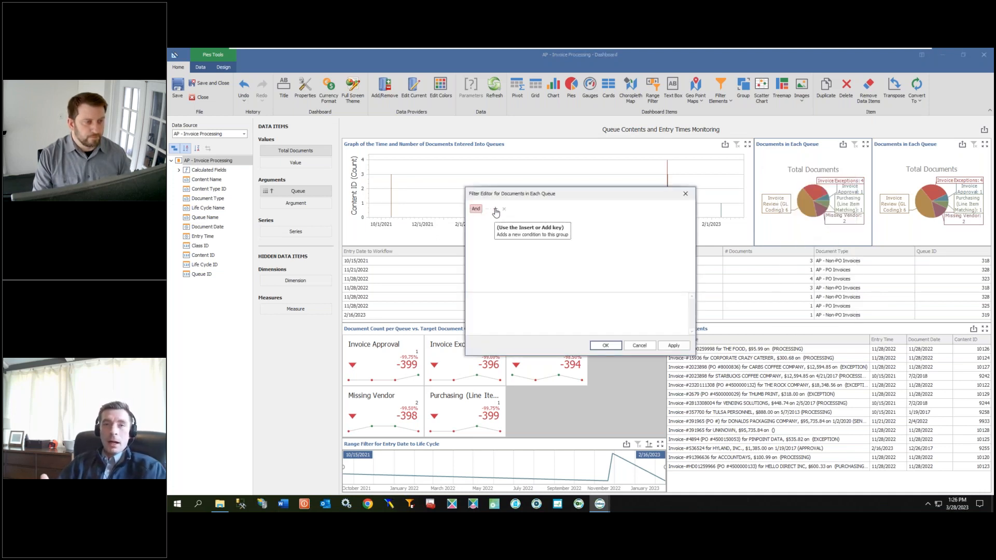
left_click(511, 226)
left_click(488, 219)
left_click(487, 235)
left_click(511, 218)
left_click(553, 234)
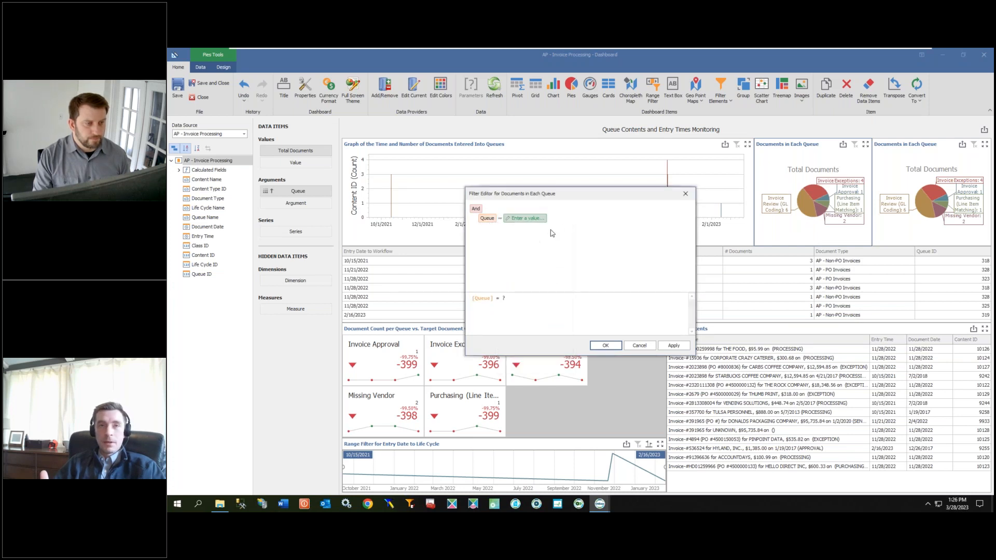
left_click(539, 218)
left_click(543, 218)
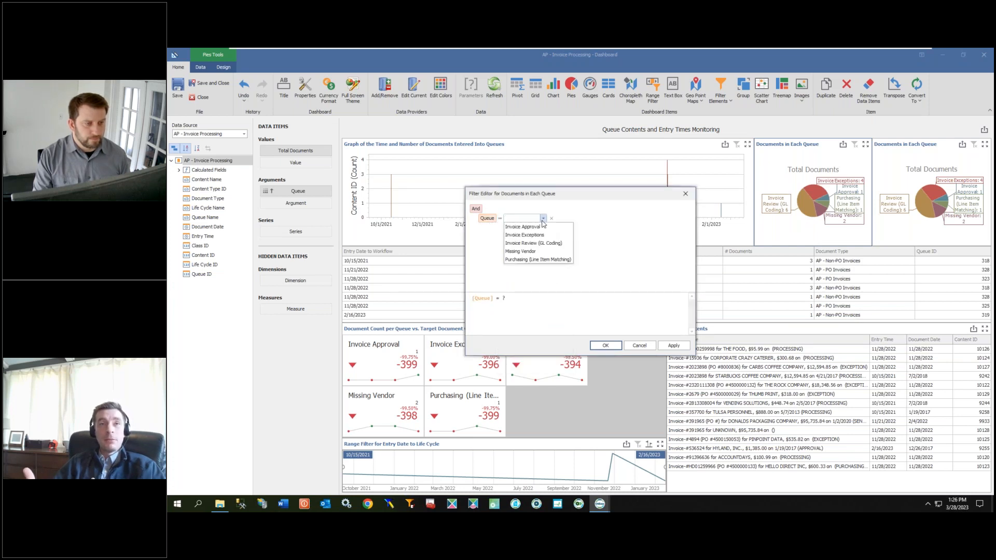
left_click(529, 235)
left_click(605, 346)
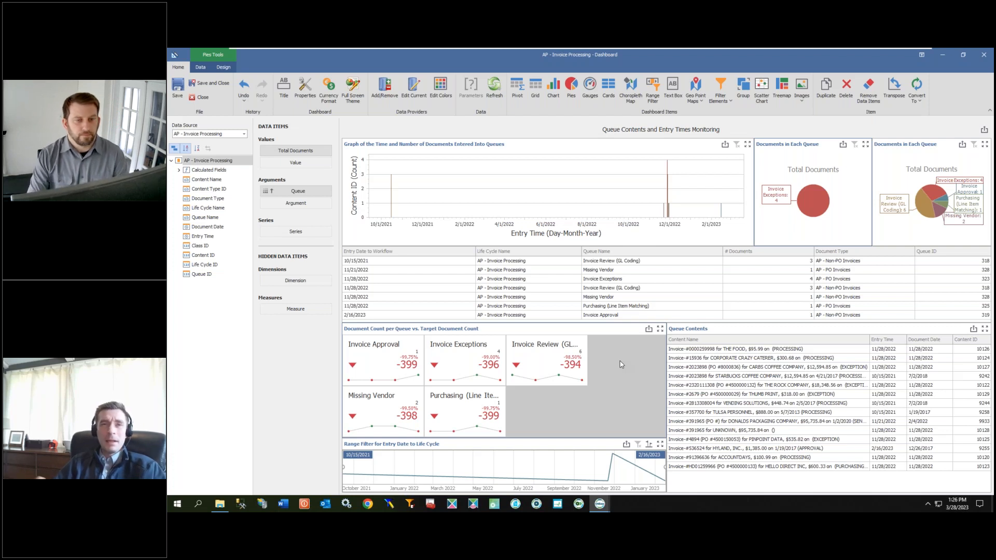
Step: Rename the data grid's Entry Date to Workflow column to M/D/Y
left_click(647, 257)
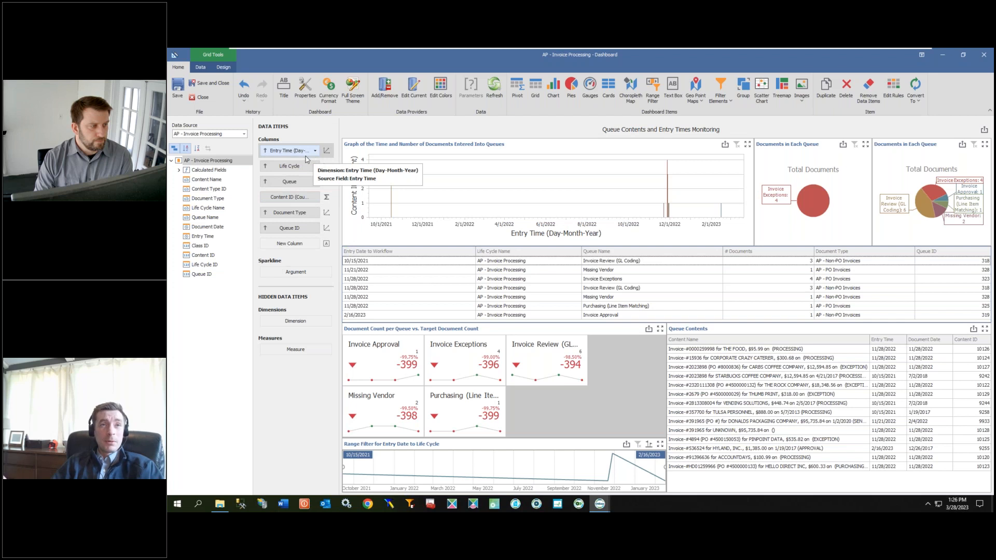
right_click(622, 255)
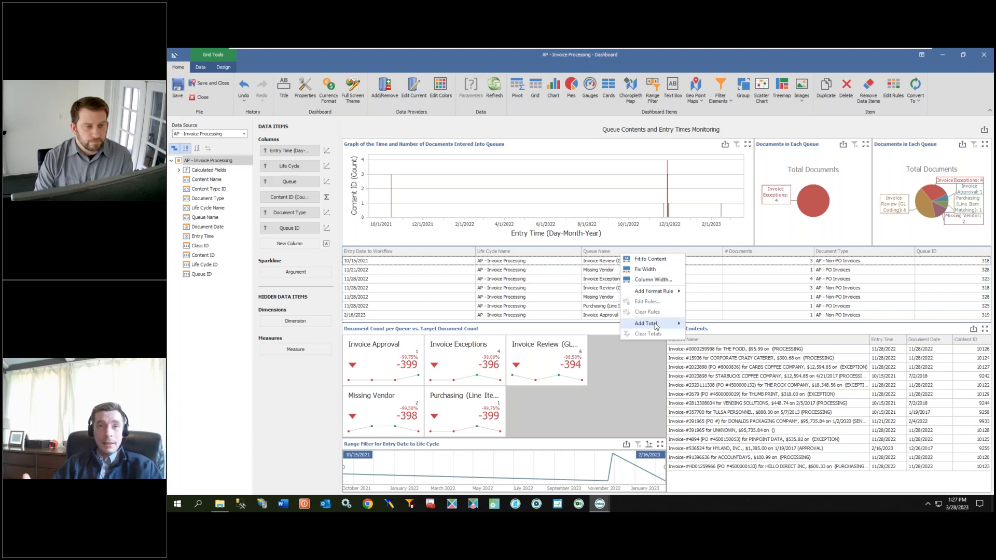
right_click(698, 268)
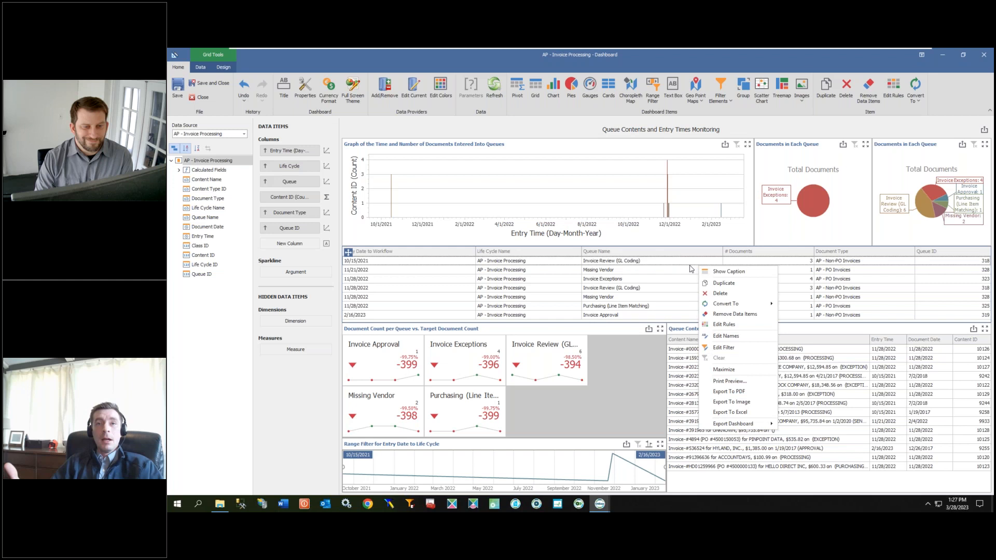
left_click(726, 336)
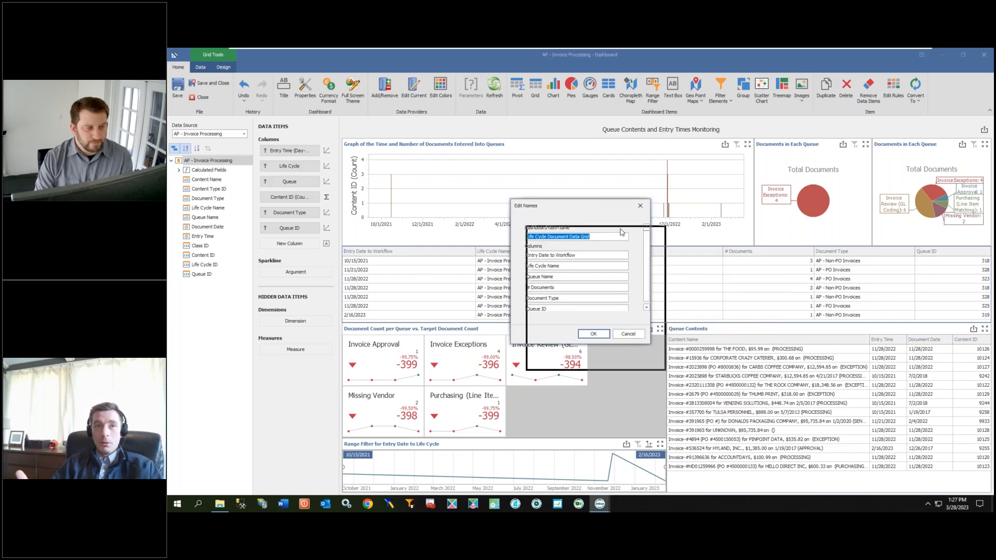
left_click_drag(606, 206, 622, 233)
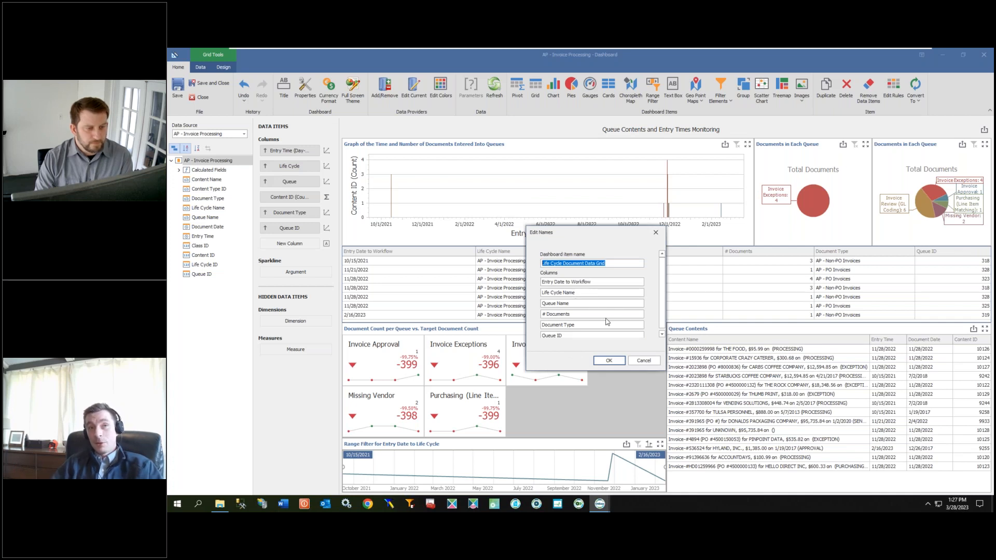
left_click(662, 335)
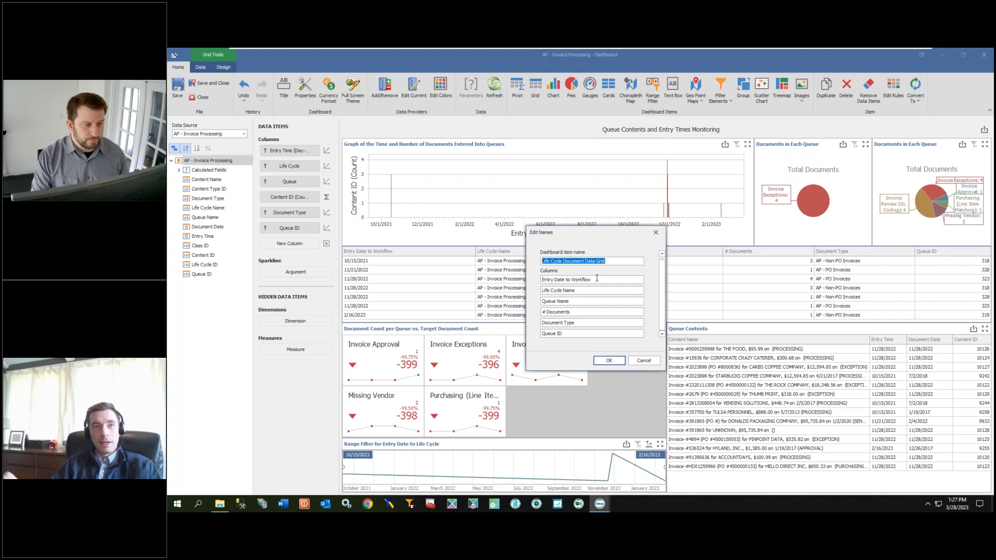
left_click_drag(597, 279, 527, 279)
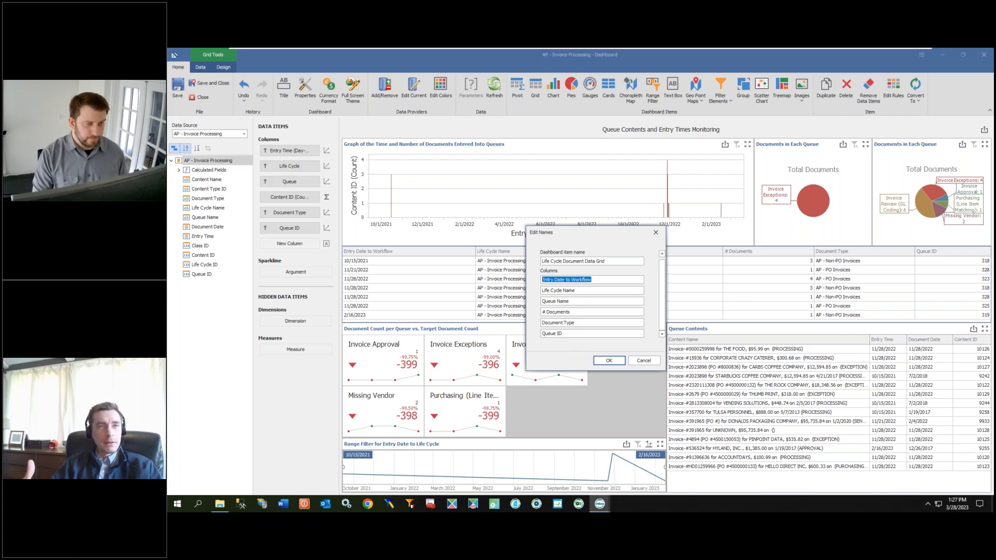
type("M/D")
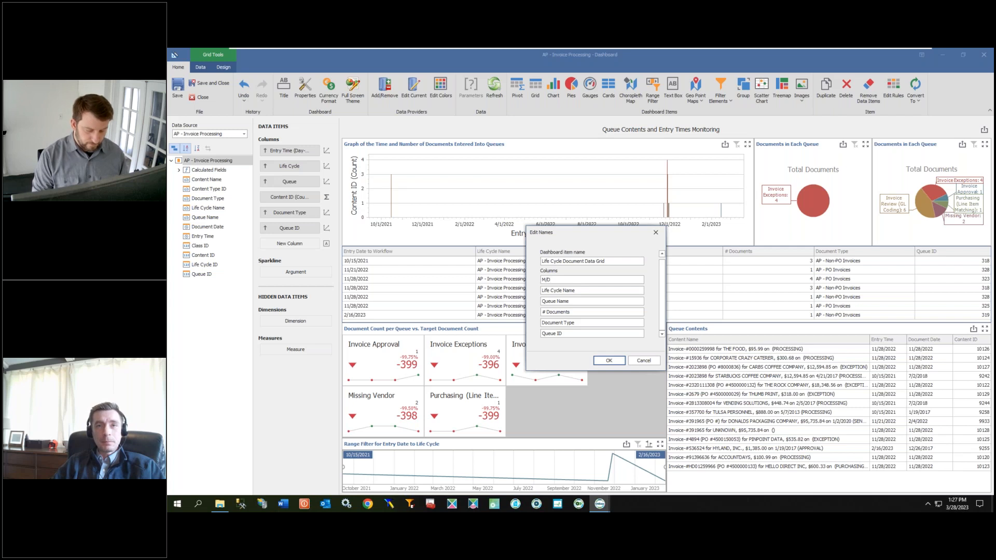
type("?")
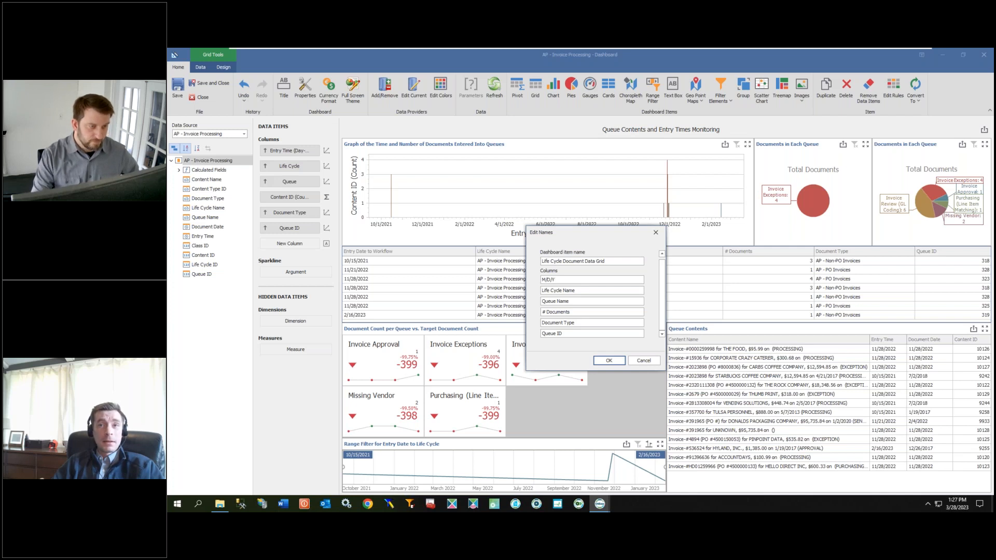
left_click(609, 361)
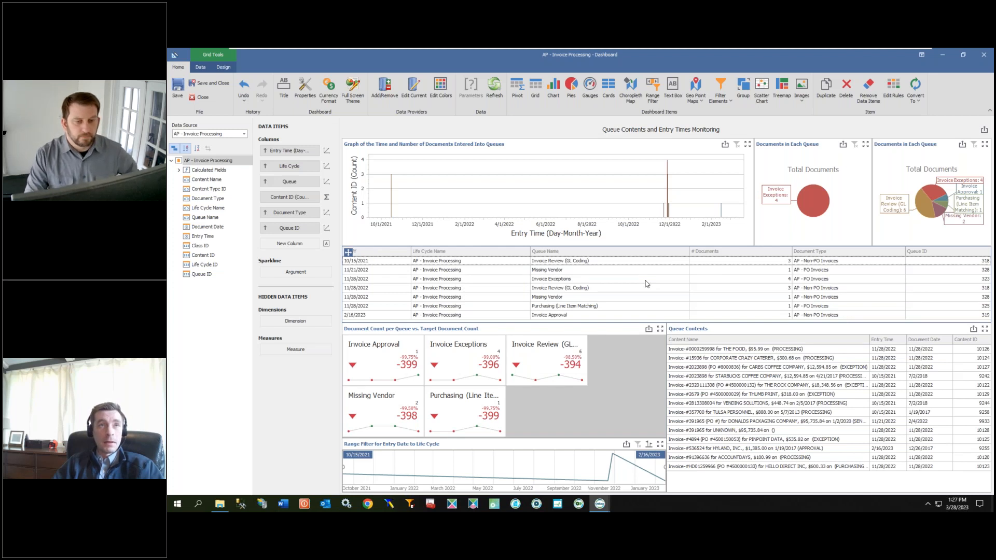
Step: Select the entry time graph and open its design options and item commands
mouse_move(599, 503)
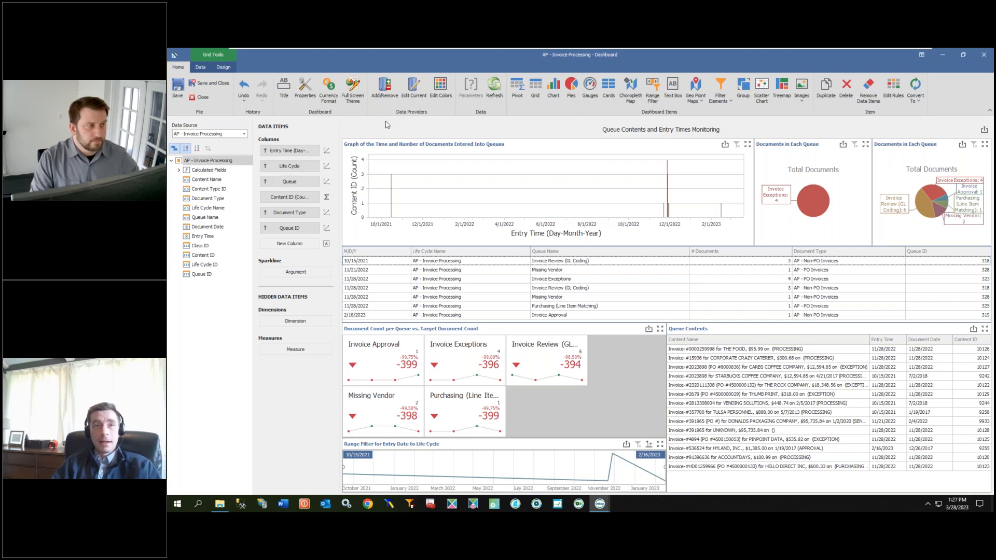
left_click(226, 69)
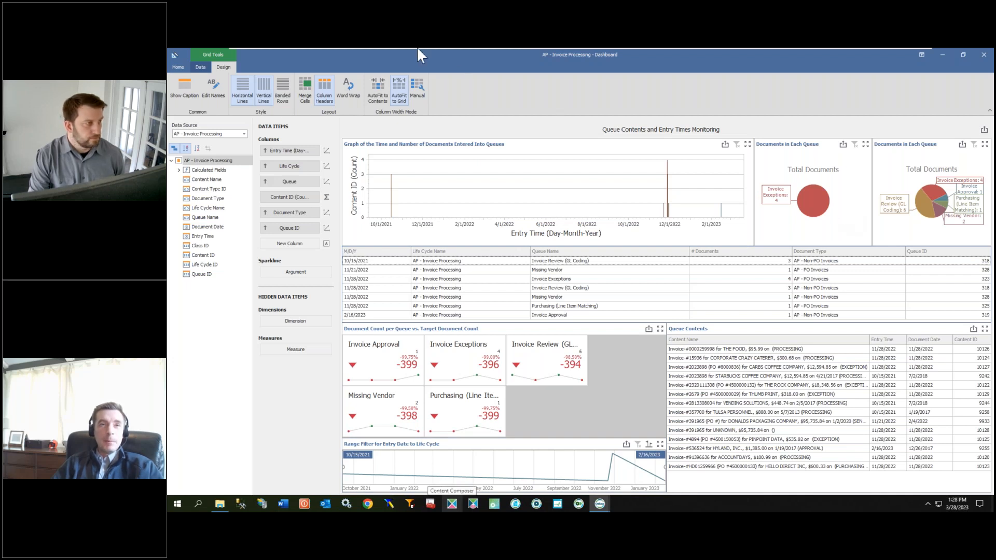
left_click(394, 147)
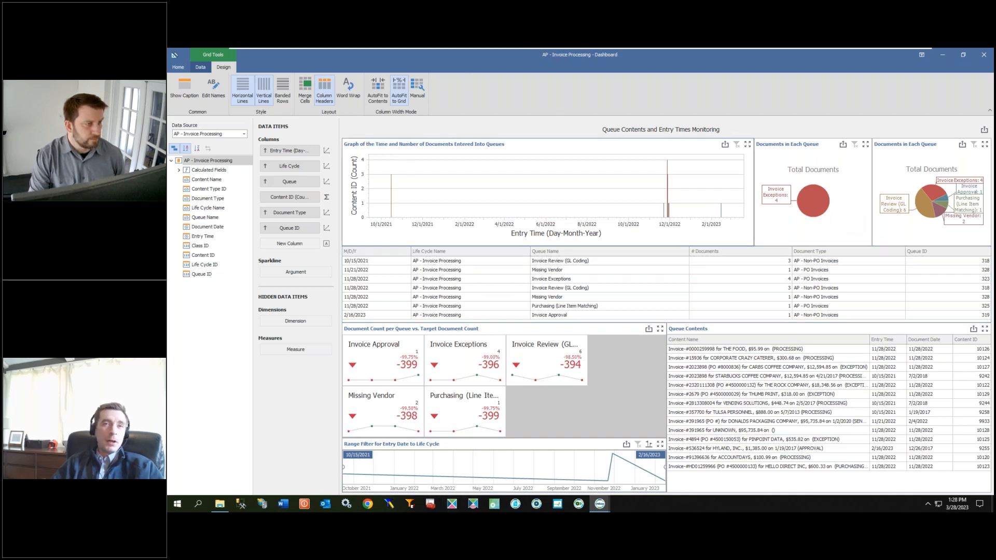
right_click(523, 151)
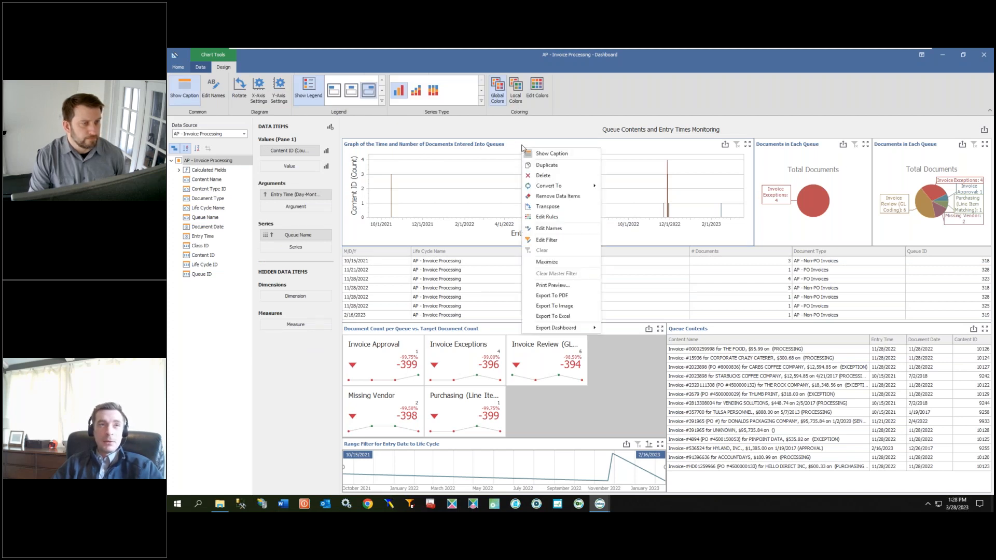